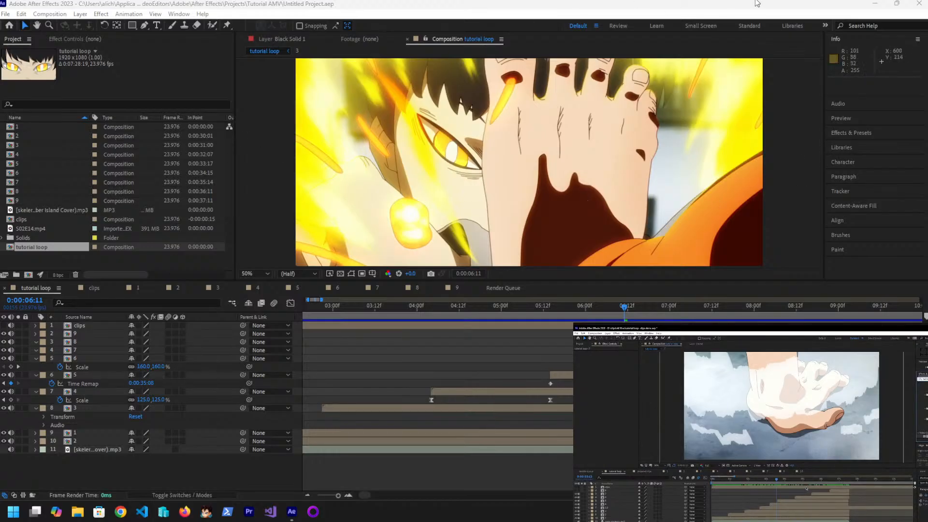
Find the Video Copilot Twitch effect and apply it to comp layer 2 in row 10, with the playhead at the first frame
left_click(848, 132)
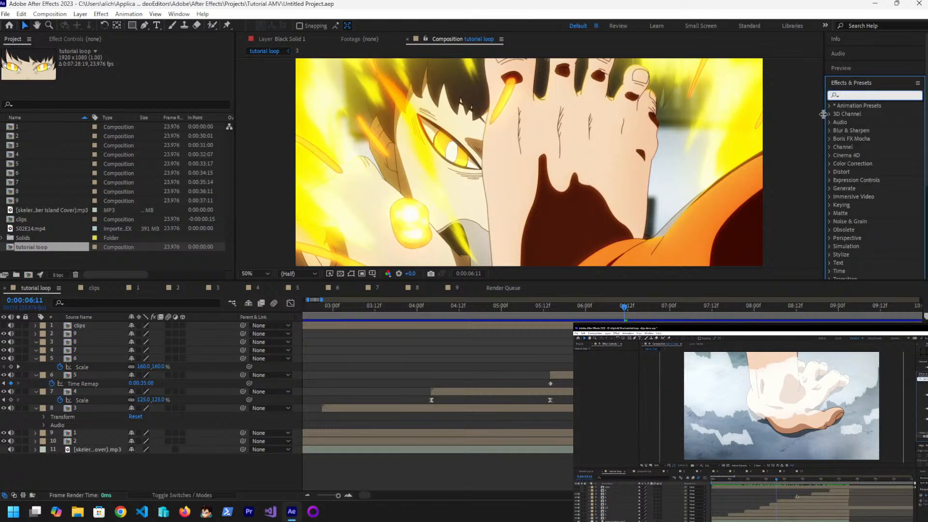
type("twit")
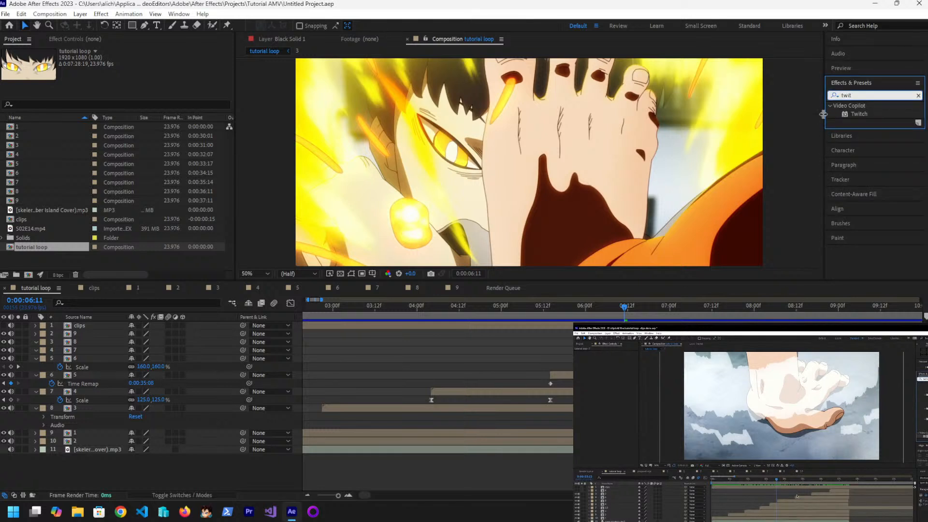
left_click(360, 309)
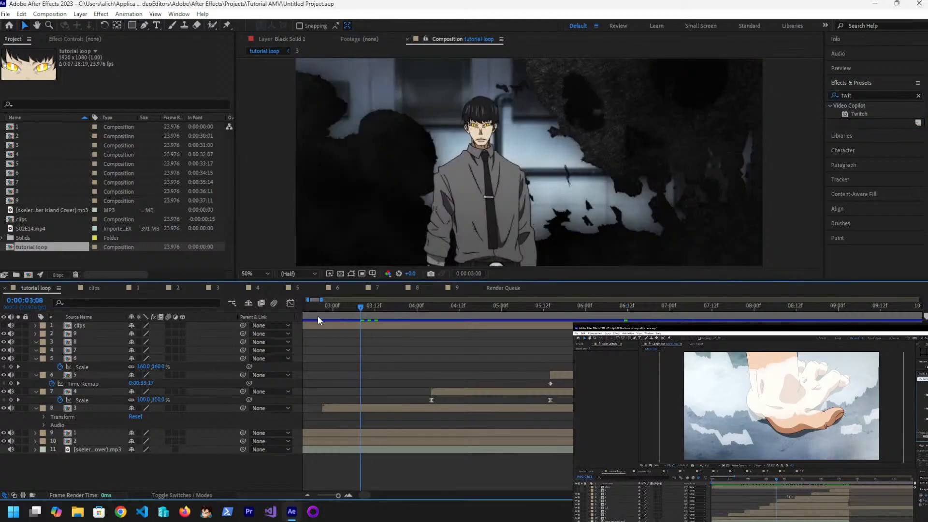
key("Home")
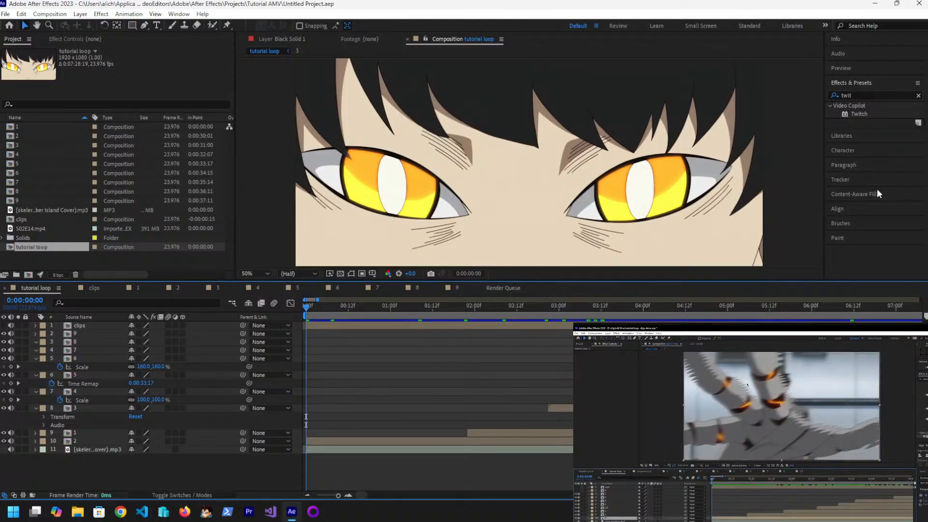
left_click_drag(859, 114, 315, 440)
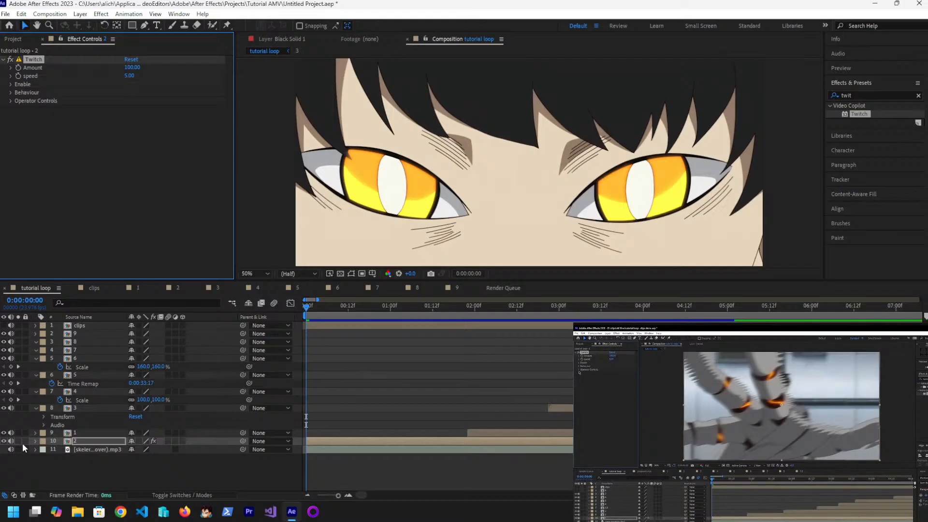
left_click(36, 441)
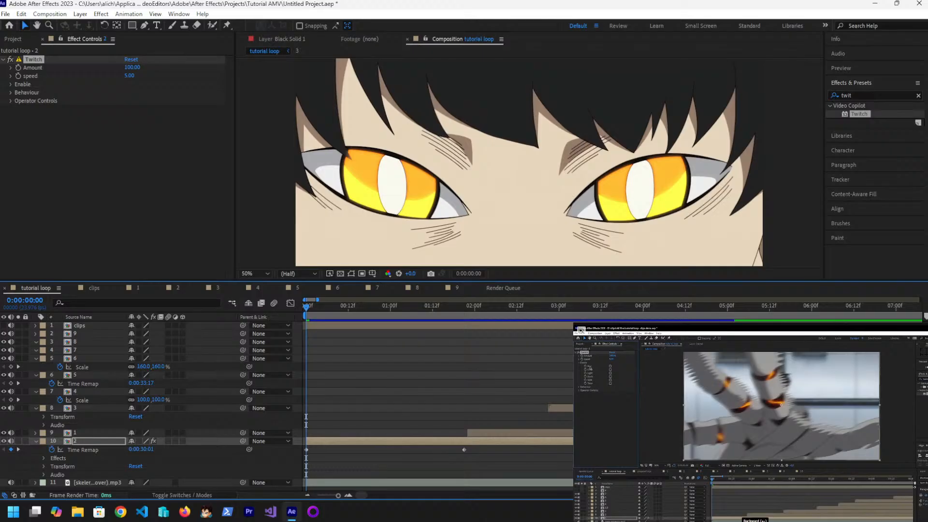
Enable the Blur, Light and Slide operators of the Twitch effect
left_click(11, 85)
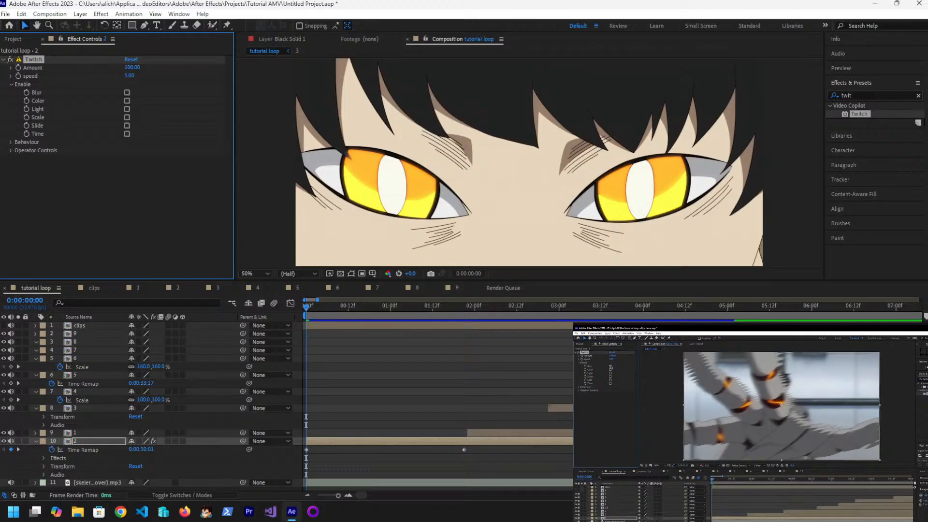
left_click(125, 91)
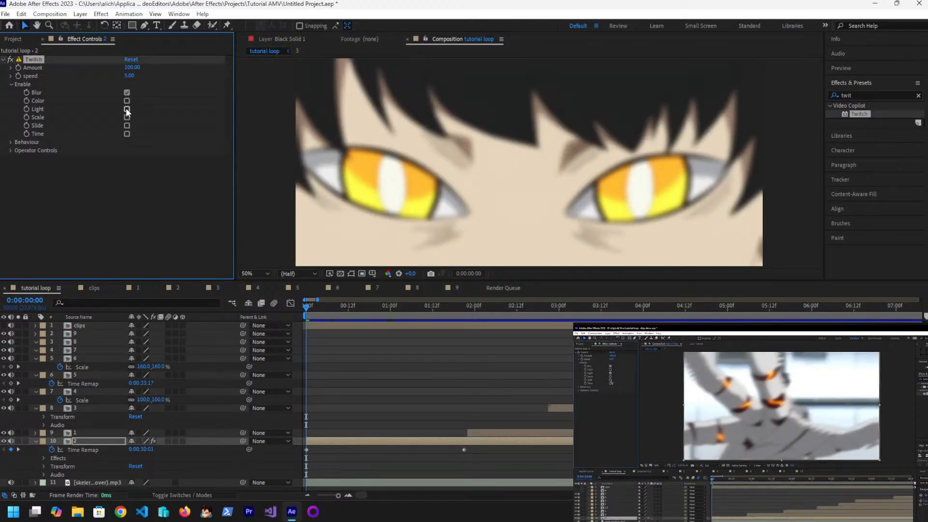
left_click(127, 109)
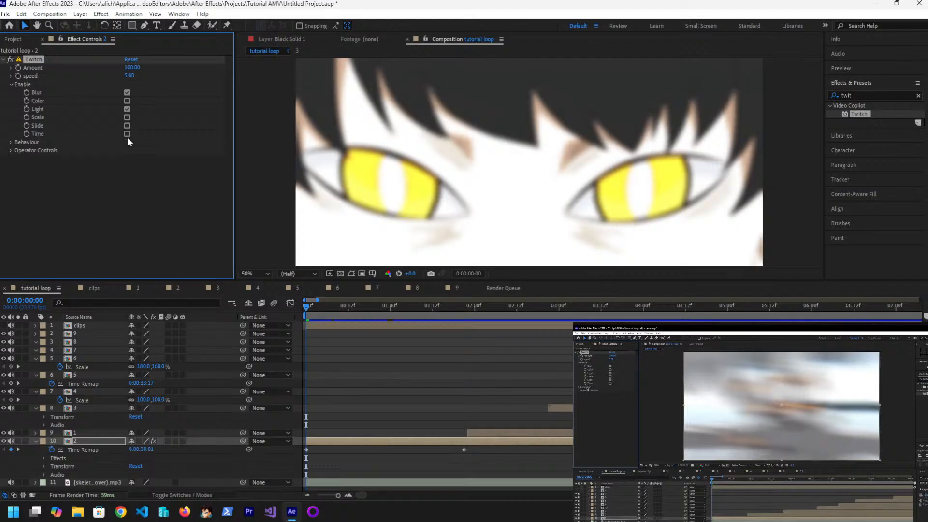
left_click(127, 125)
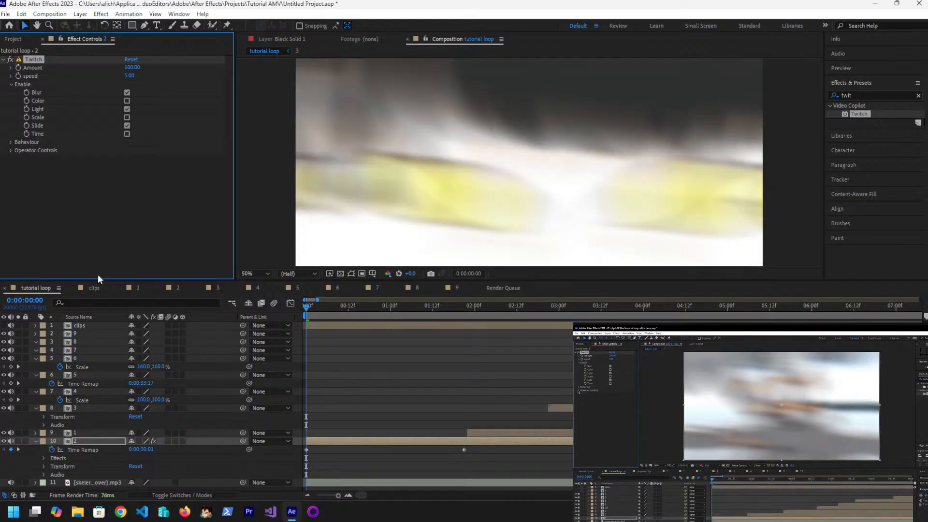
In Twitch's Slide operator controls, set Slide Amount to 53 and Slide Twitches [sec] to 65
left_click(10, 151)
left_click(19, 192)
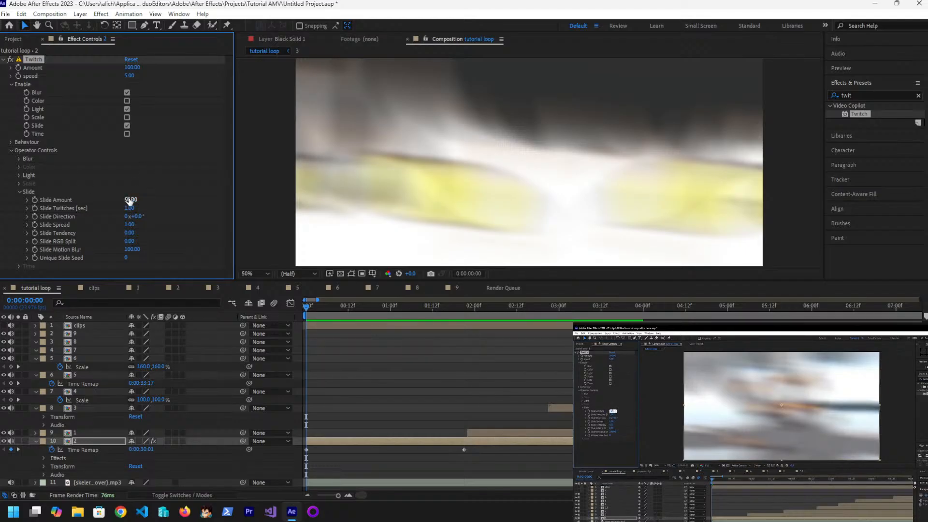
mouse_move(129, 201)
left_mouse_down()
mouse_move(151, 201)
mouse_move(137, 200)
left_mouse_up()
left_click(130, 200)
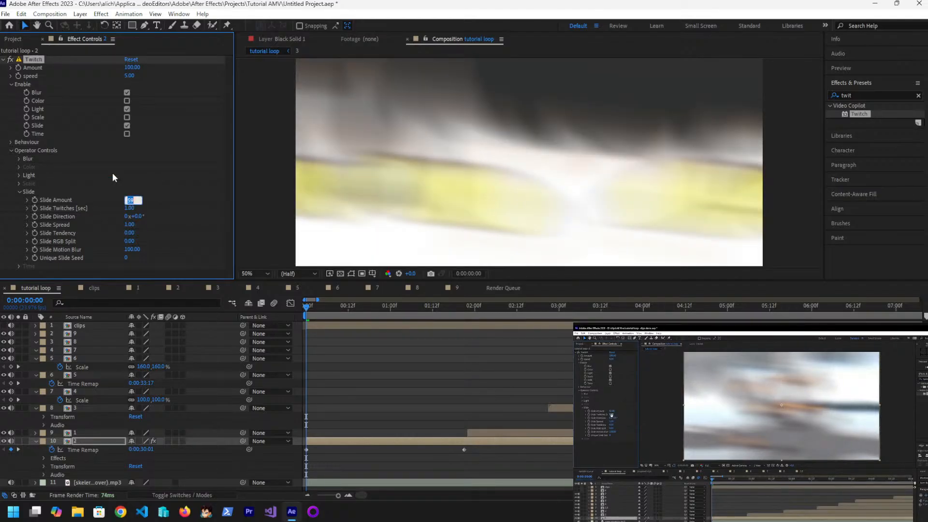
type("53")
key("Return")
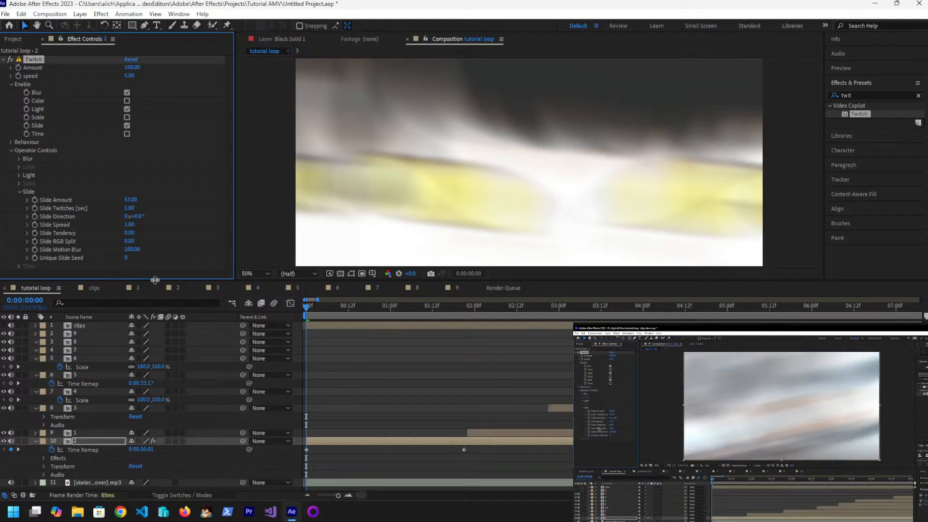
left_click(129, 208)
type("65")
key("Return")
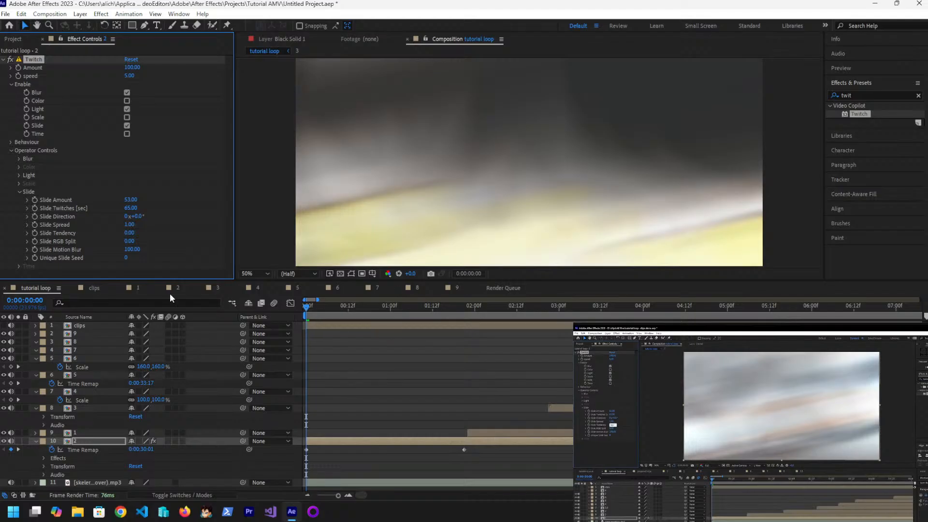
Set the Twitch effect's Slide Tendency to 0.11 and Slide Spread to 0
left_click(129, 233)
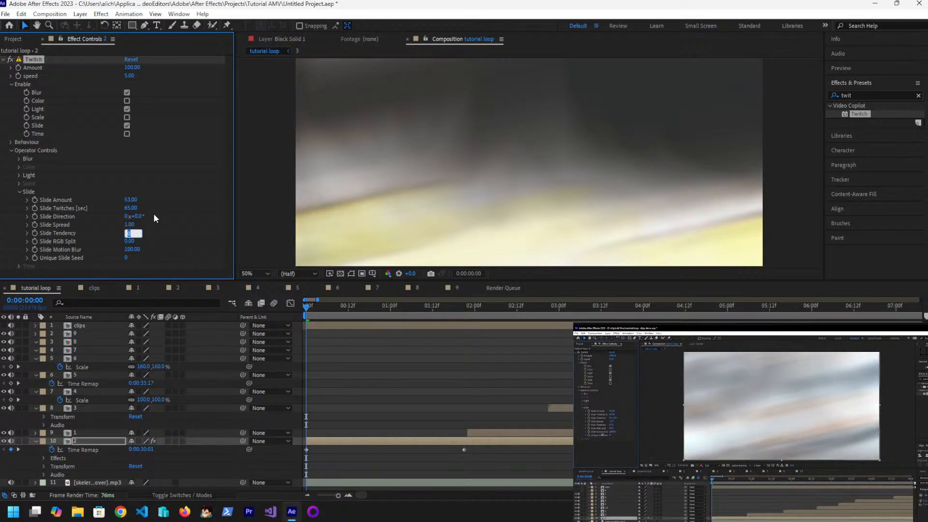
type(".11")
key("Return")
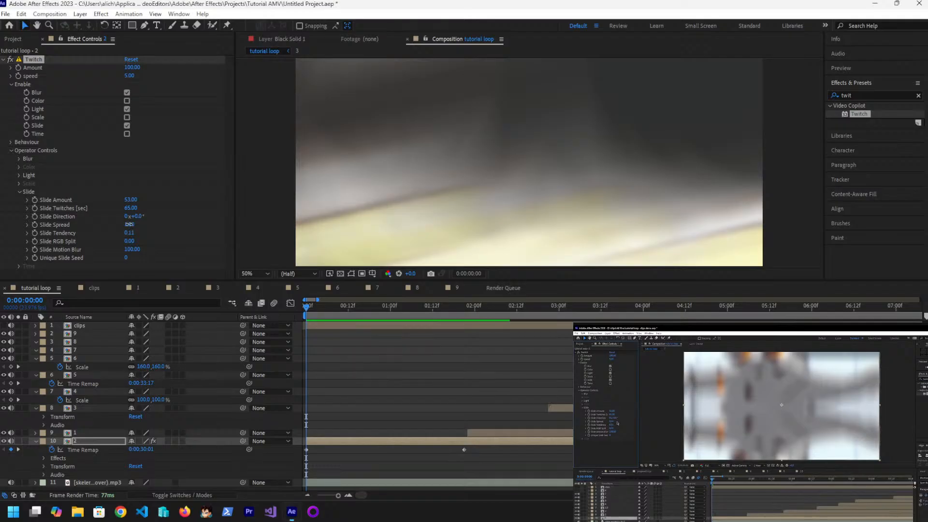
left_click(129, 224)
type("0")
key("Return")
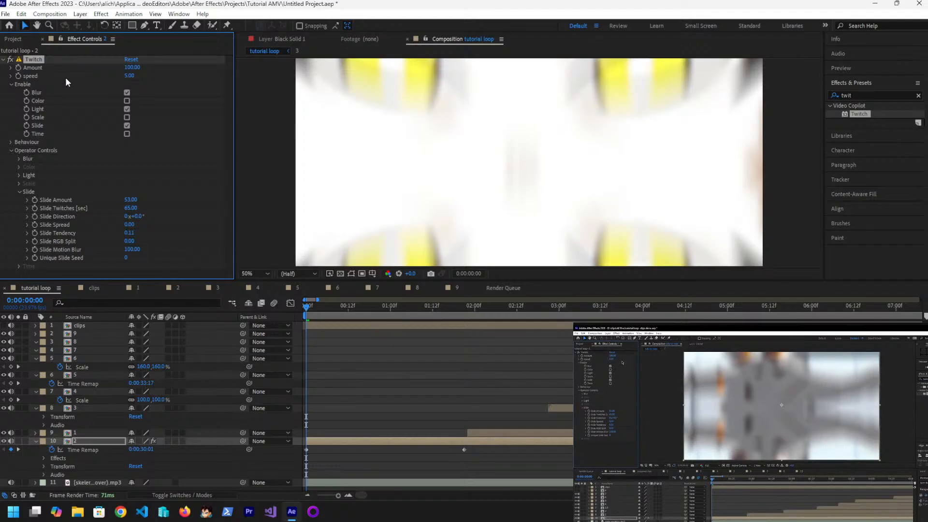
Set the Twitch speed to 8 and keyframe its Amount at 150 on the first frame
left_click(129, 76)
type("8")
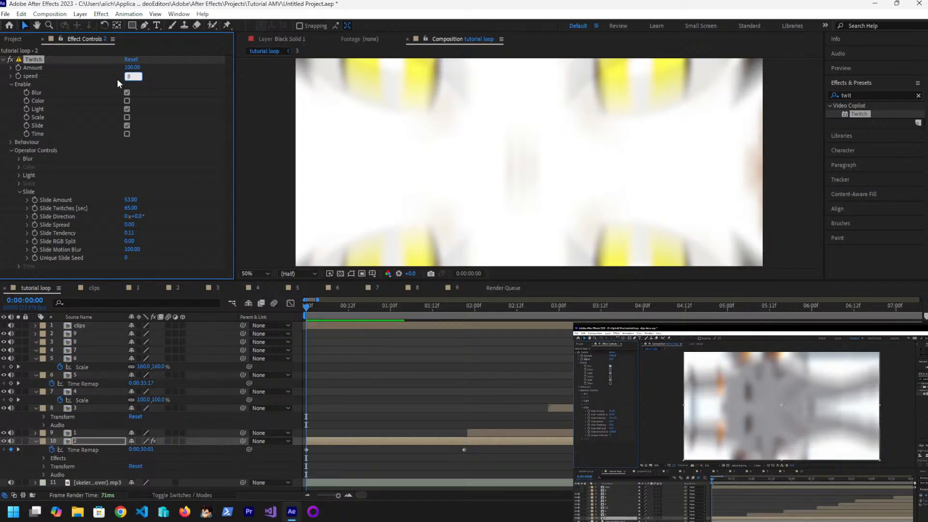
key("Return")
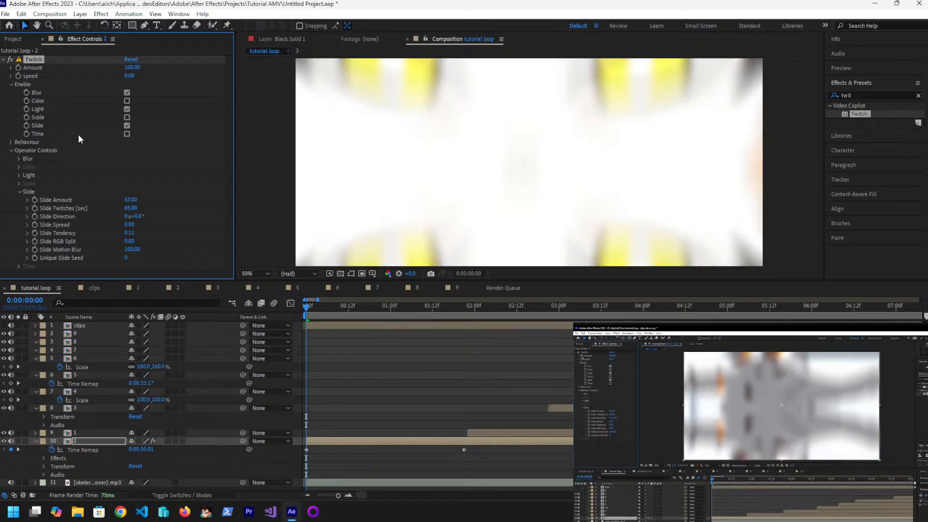
left_click(11, 68)
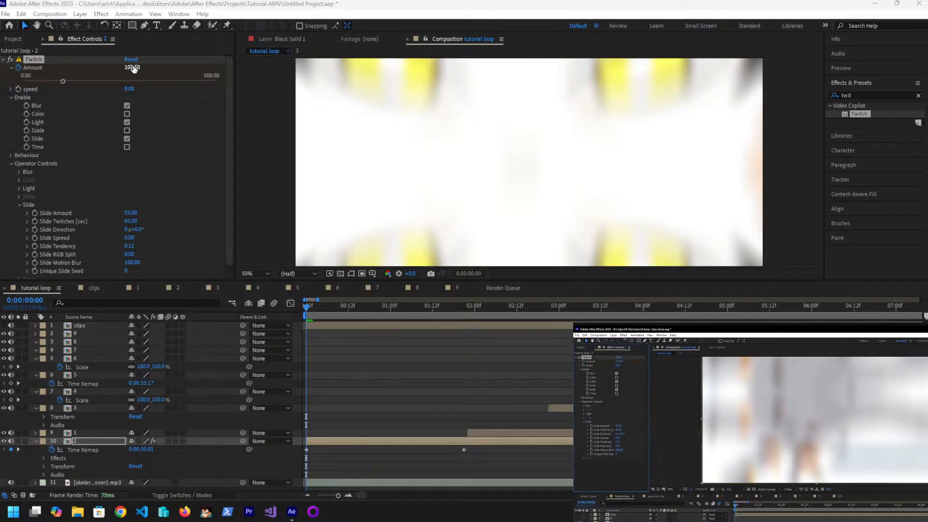
left_click(133, 68)
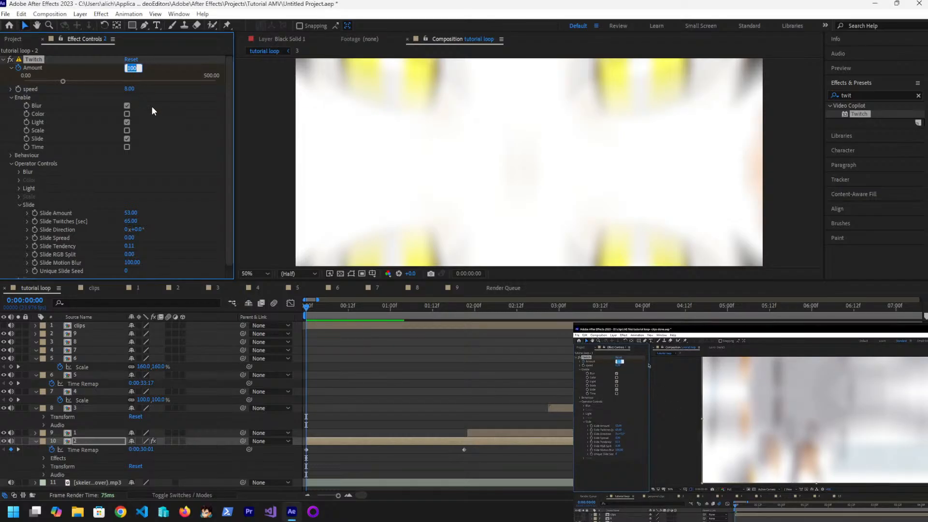
type("150")
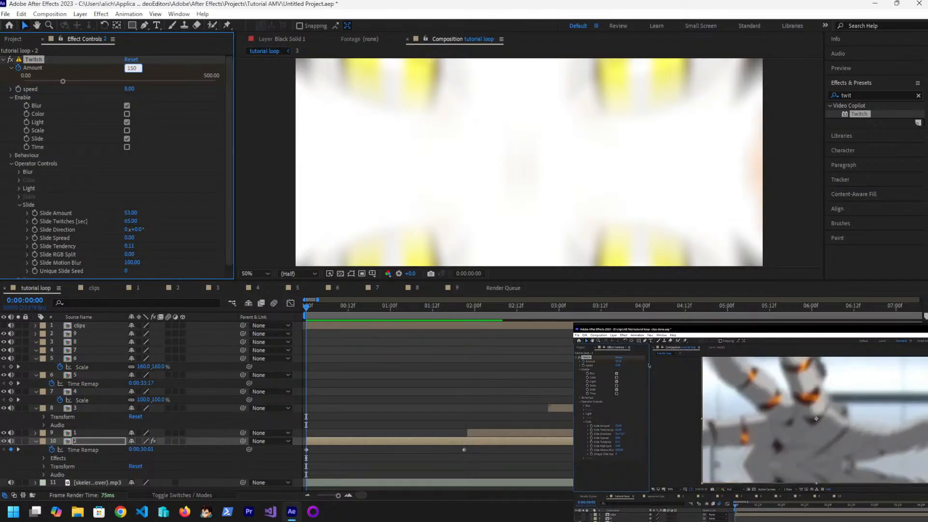
key("Return")
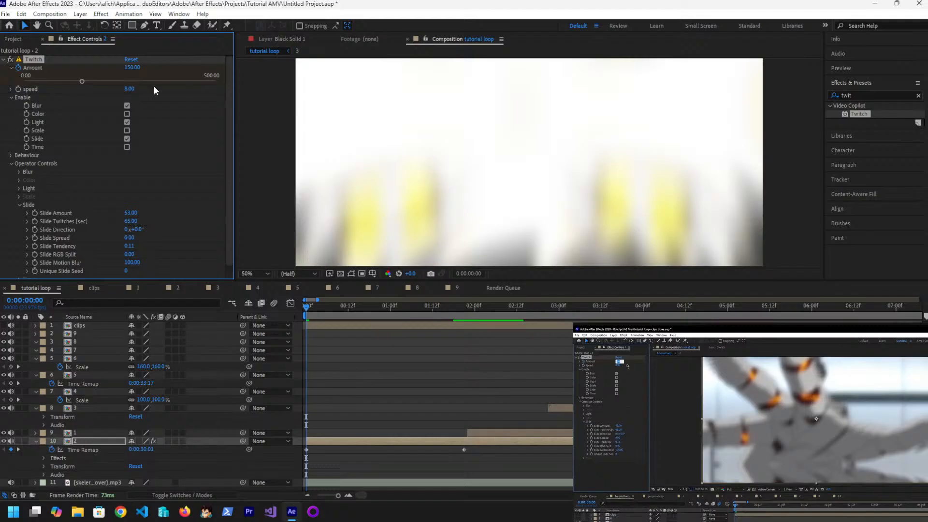
Try the Twitch Amount at 30 on the first frame and return it to 150
left_click(136, 68)
type("30")
key("Return")
left_click(137, 68)
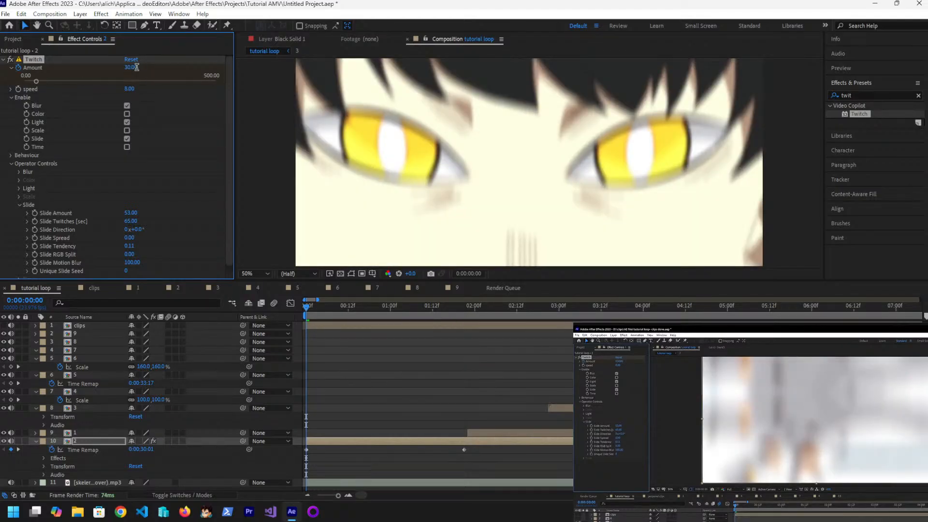
type("150")
key("Return")
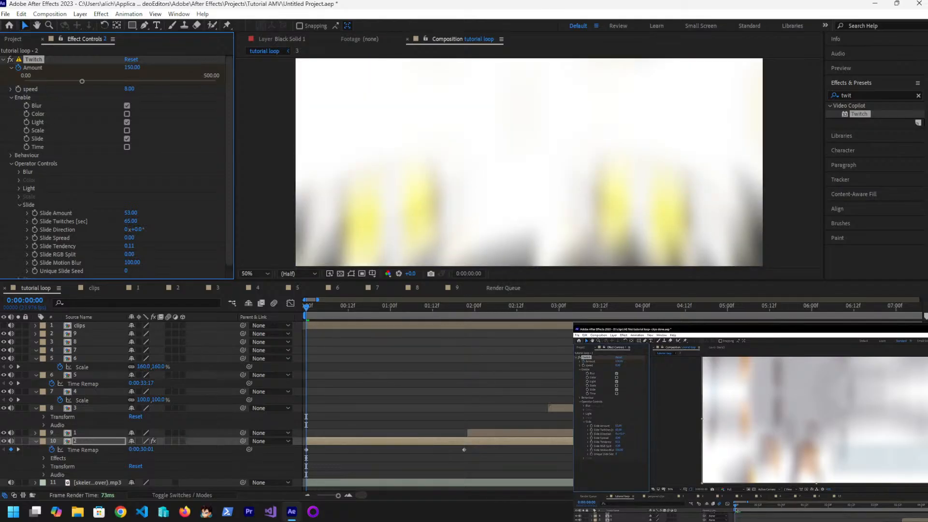
Reveal the layer's keyframes and add a Twitch Amount keyframe of 0 at frame 2
key("u")
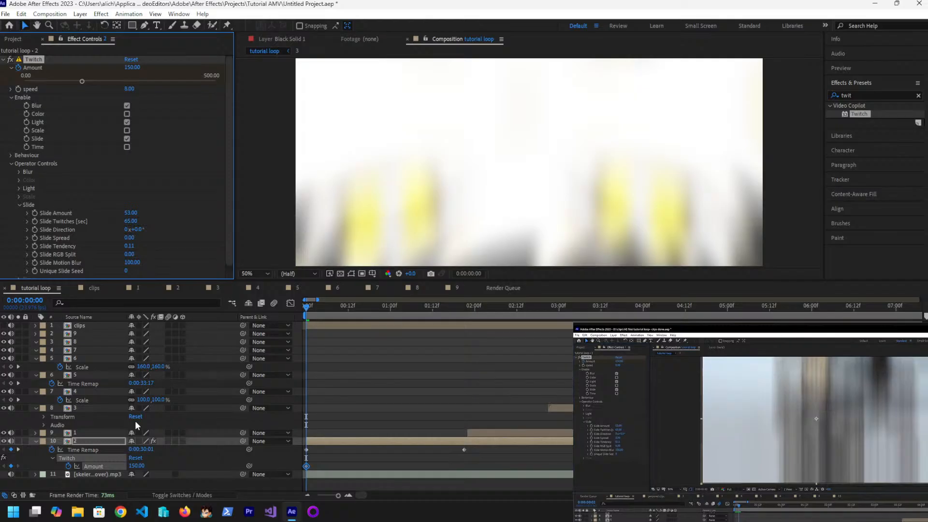
key("space")
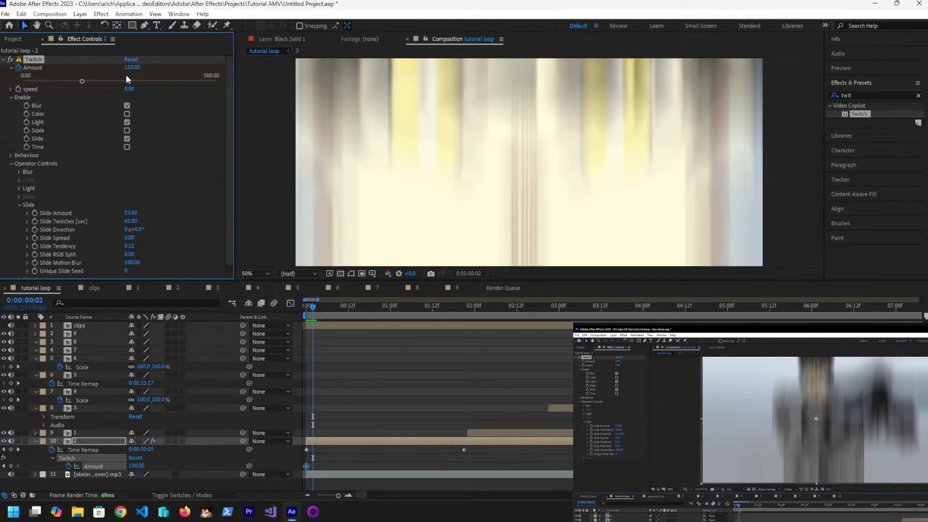
left_click(131, 68)
type("0")
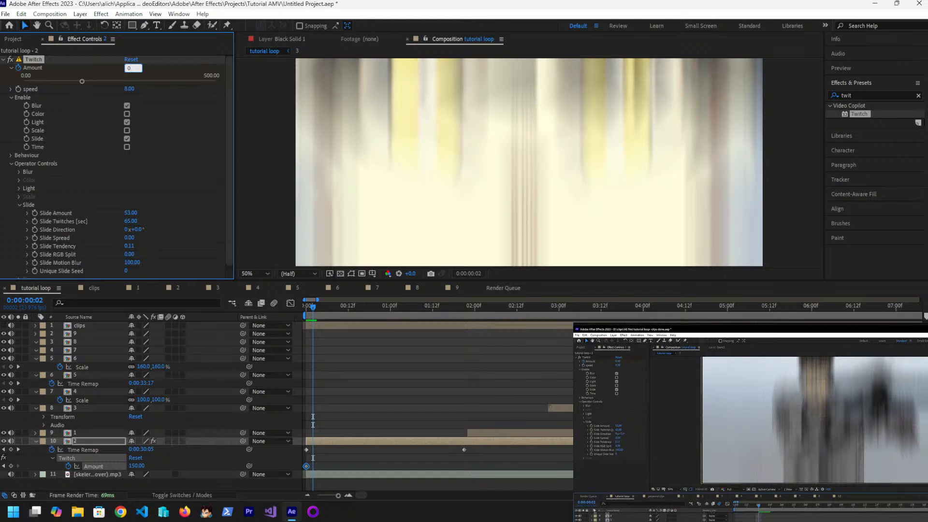
key("Return")
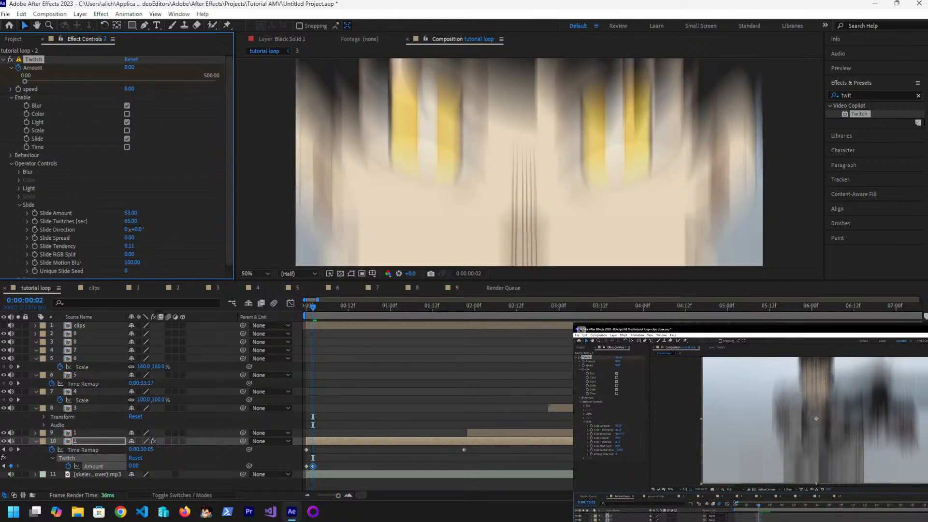
Apply Easy Ease to both Twitch Amount keyframes and show their curve in the Graph Editor
left_click(581, 330)
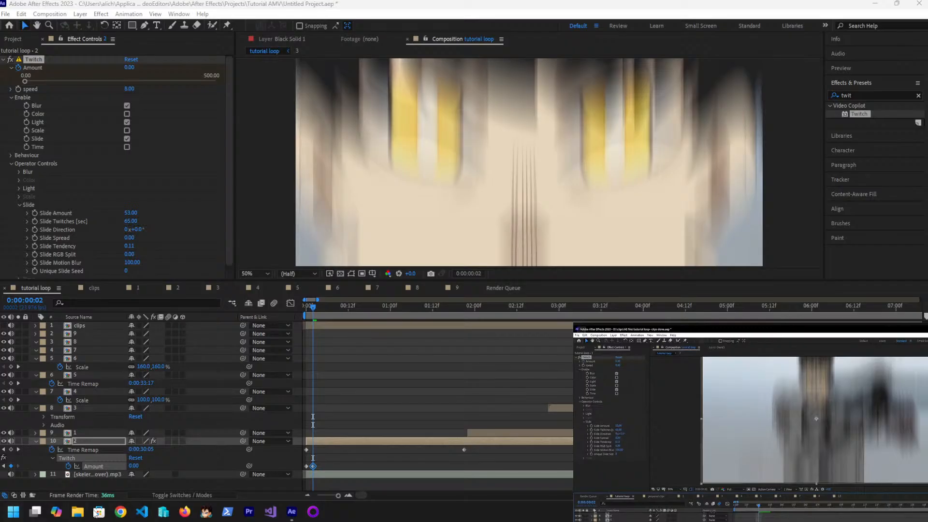
scroll(311, 445, "up", 4)
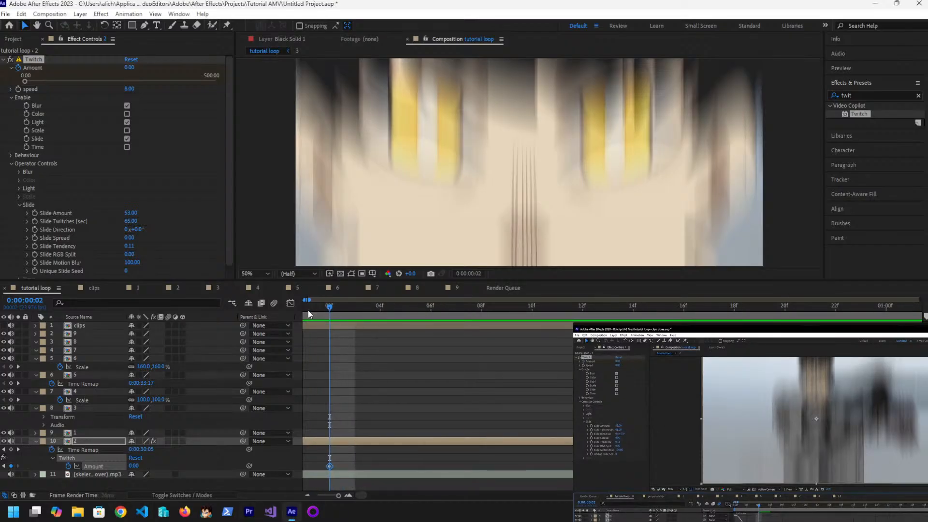
left_click_drag(308, 310, 269, 317)
left_click_drag(375, 451, 309, 466)
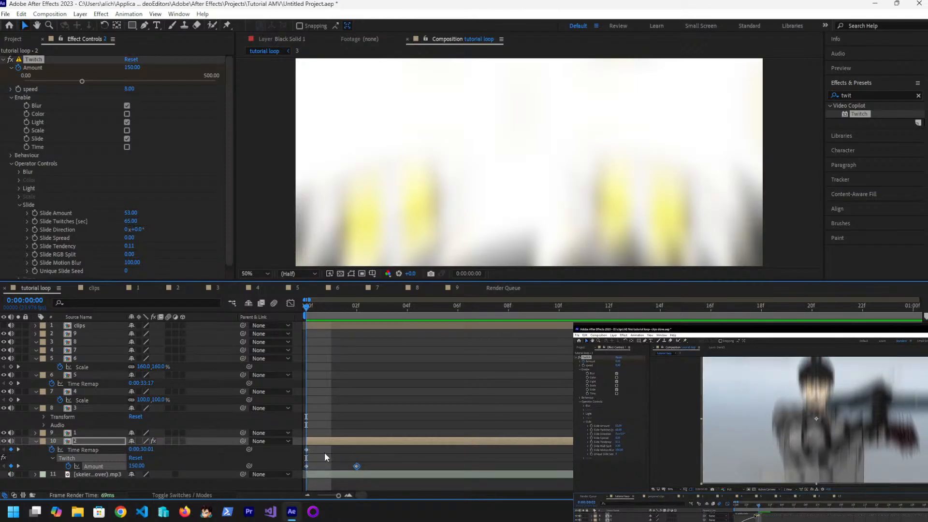
key("F9")
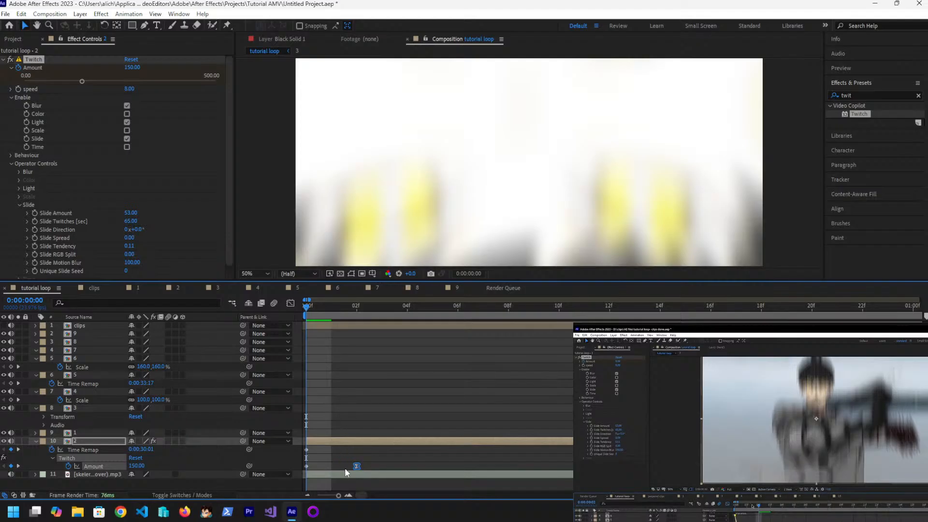
left_click(305, 465)
key("F9")
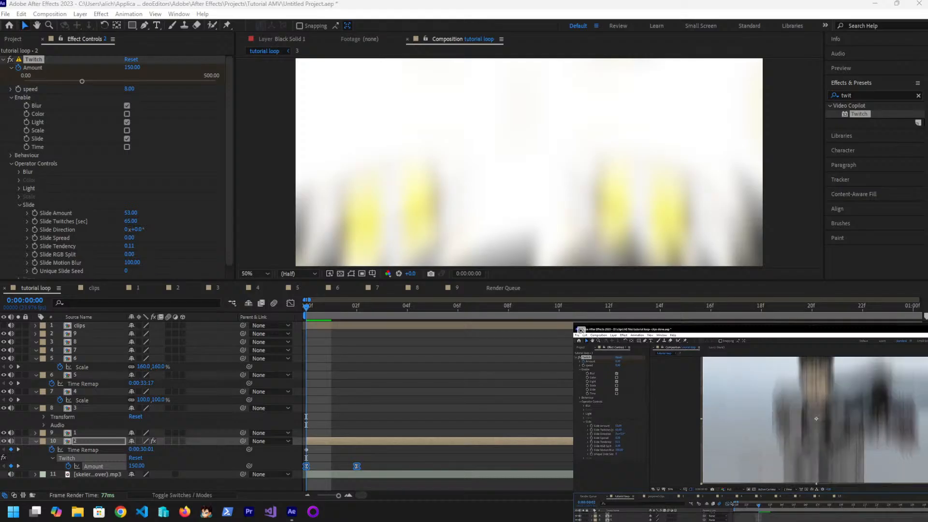
left_click(290, 303)
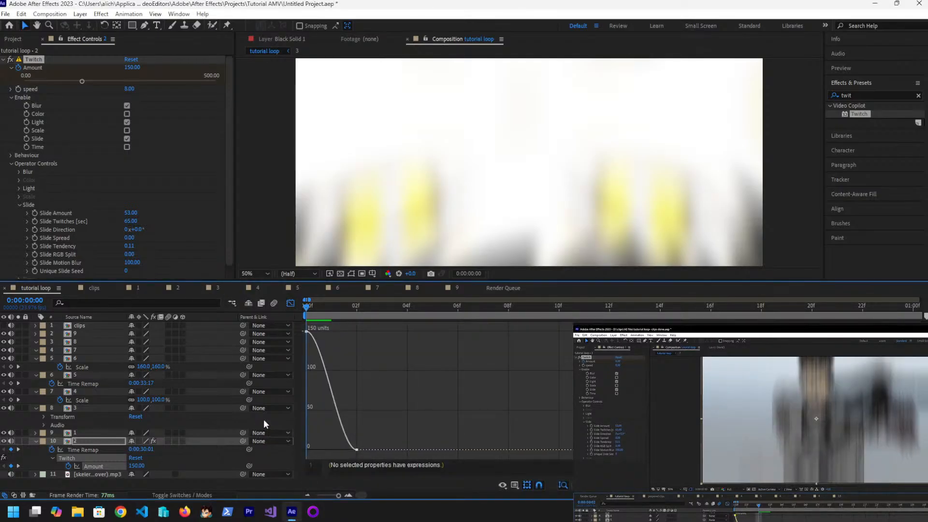
Pull the first Amount keyframe's handle down for a steeper start, and check the speed graph before returning to the value graph
mouse_move(306, 332)
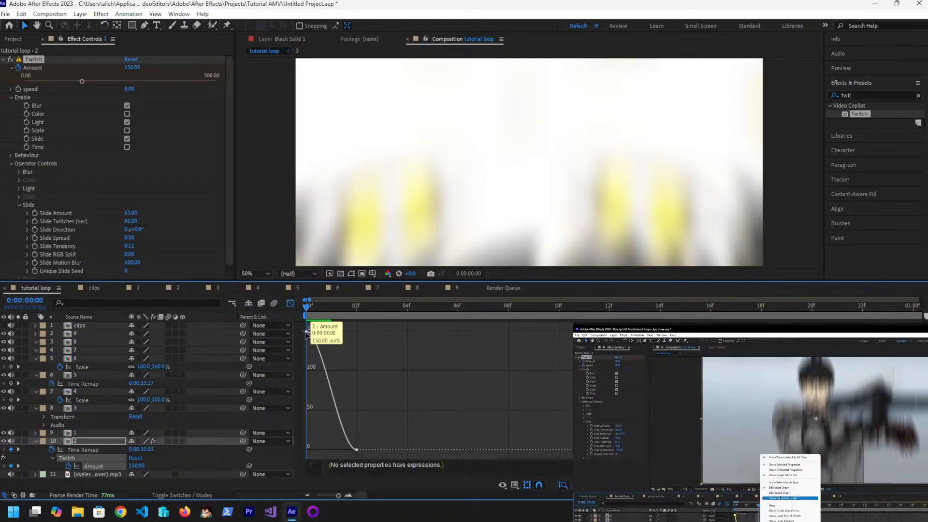
left_click(315, 368)
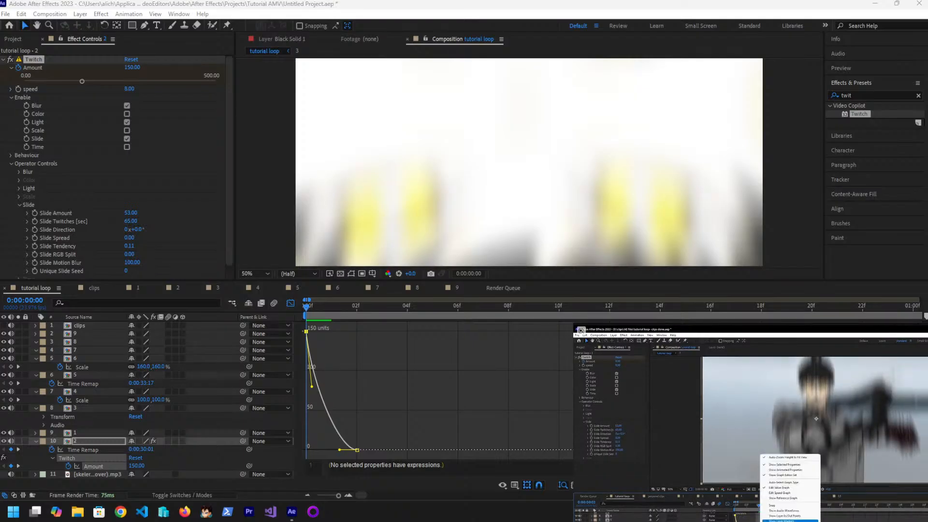
right_click(404, 383)
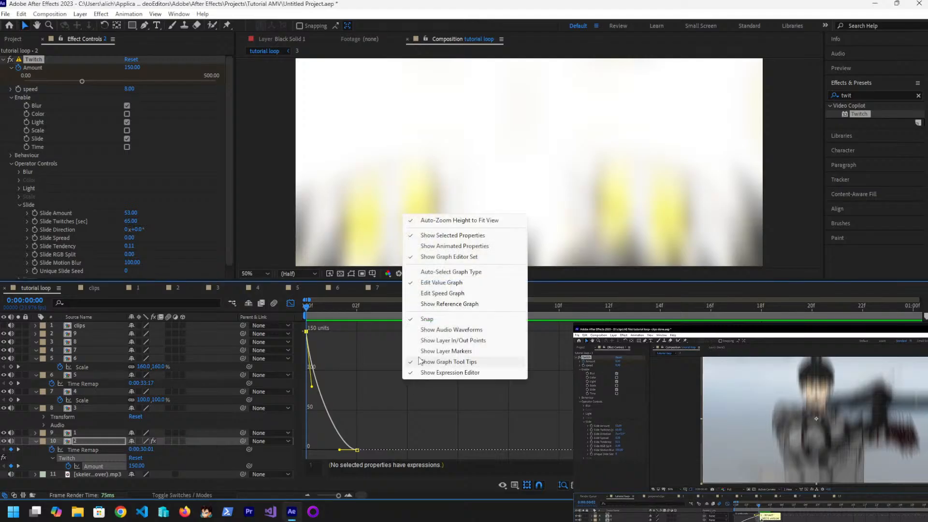
left_click(438, 292)
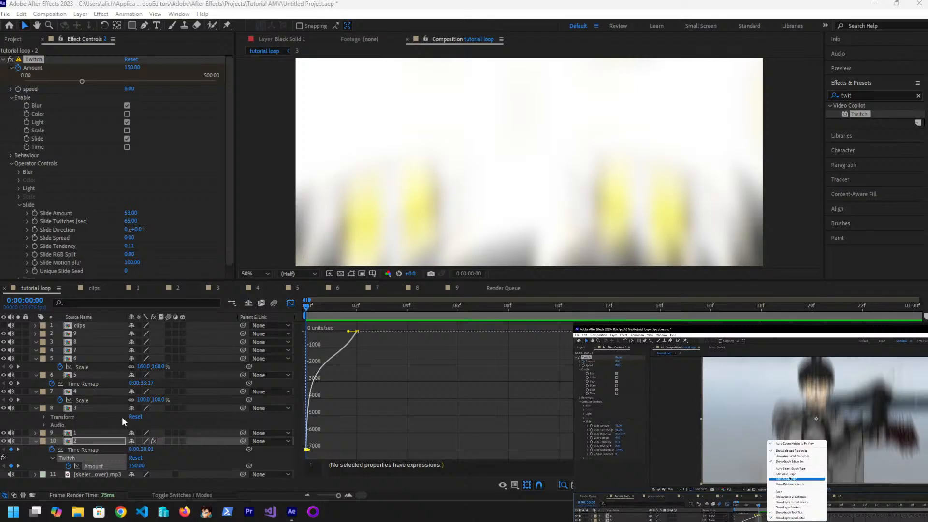
right_click(413, 410)
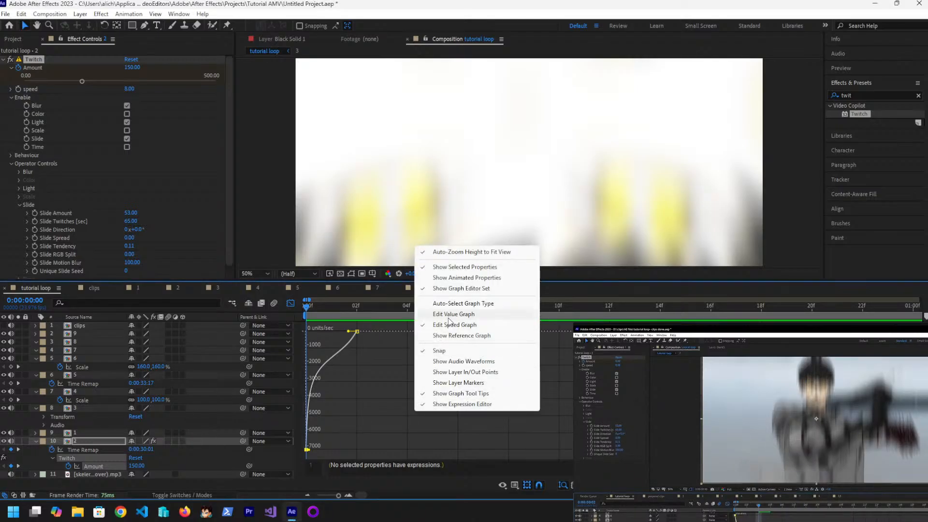
left_click(464, 315)
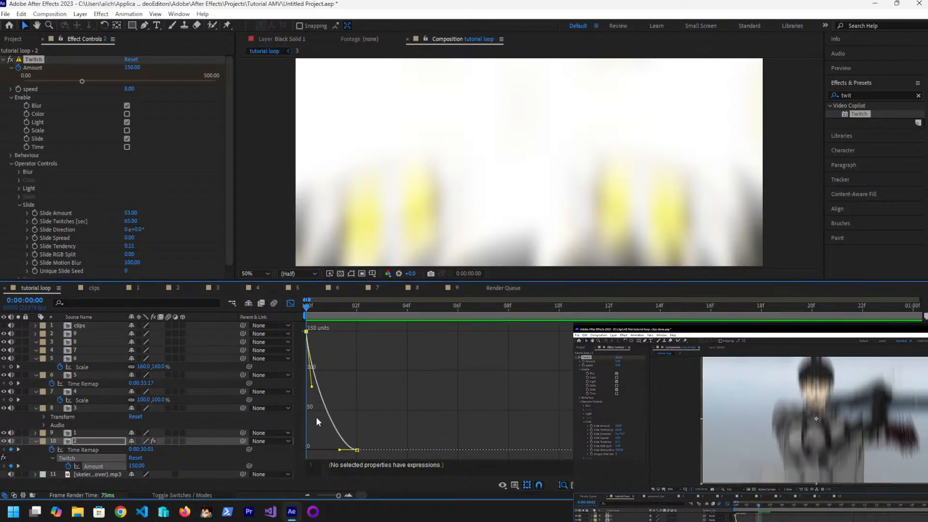
Steepen the Twitch Amount value curve with both keyframe handles, save the project, and zoom the composition view out to 25%
left_click_drag(340, 450, 307, 453)
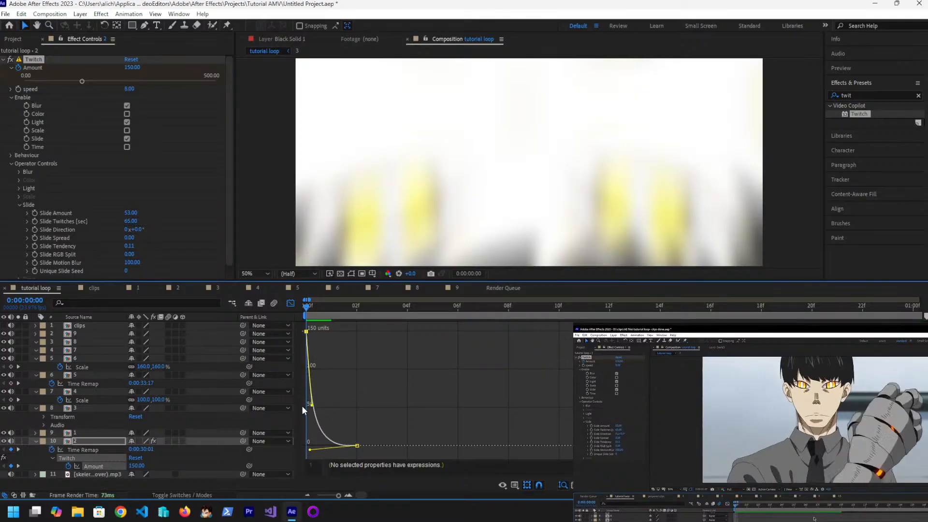
left_click_drag(312, 386, 293, 419)
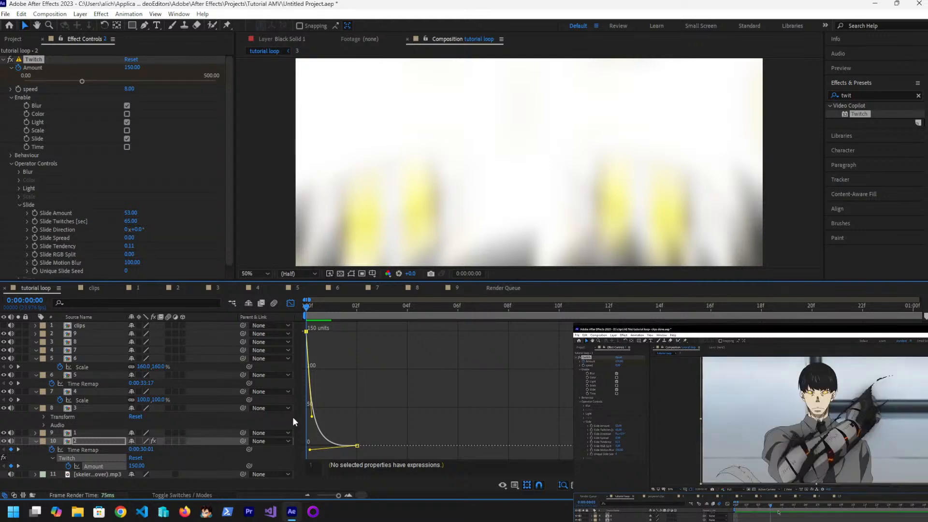
key("ctrl+s")
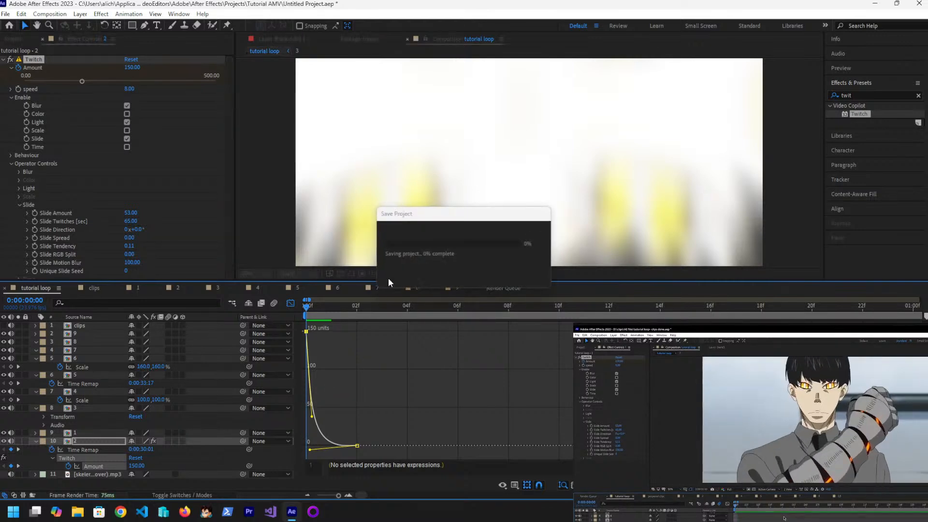
key("space")
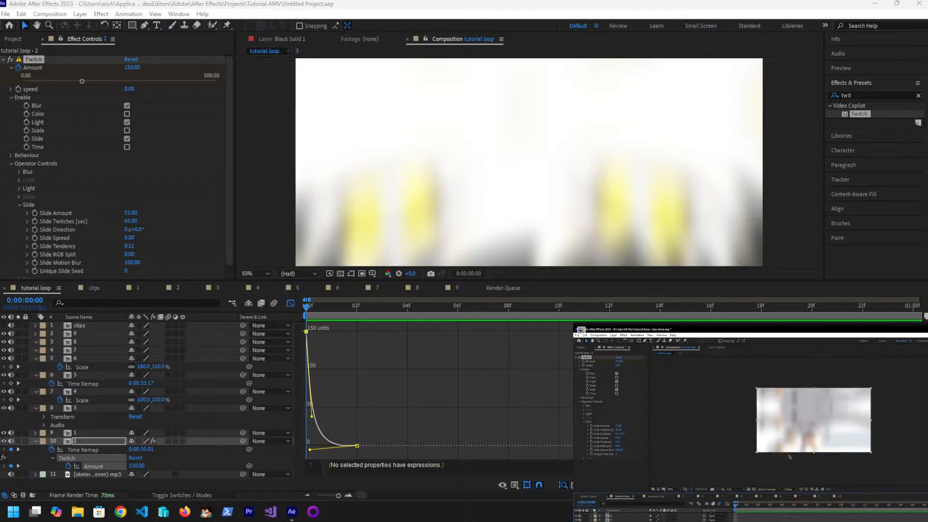
key("comma")
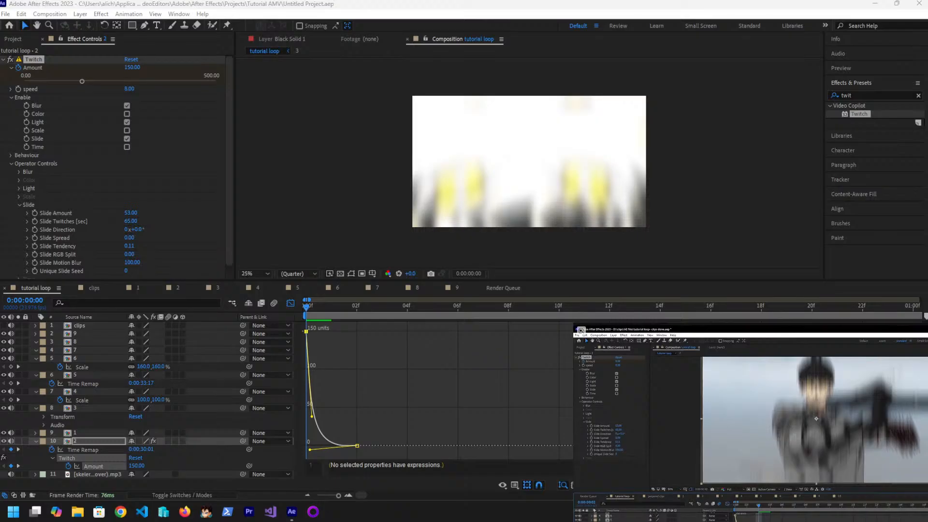
left_click(532, 7)
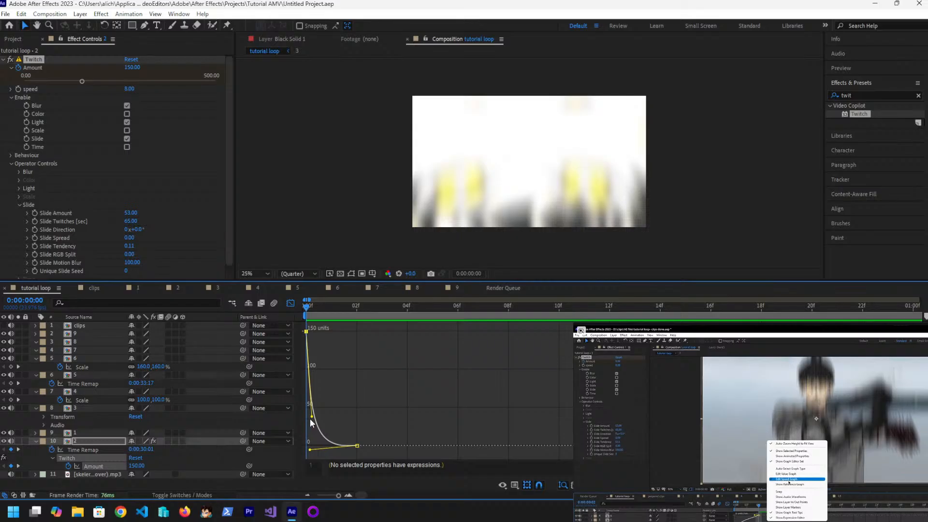
Reshape the Amount curve by raising both keyframe handles into a softer falloff, and preview the transition
left_click_drag(312, 418, 299, 389)
left_click_drag(309, 451, 298, 416)
key("space")
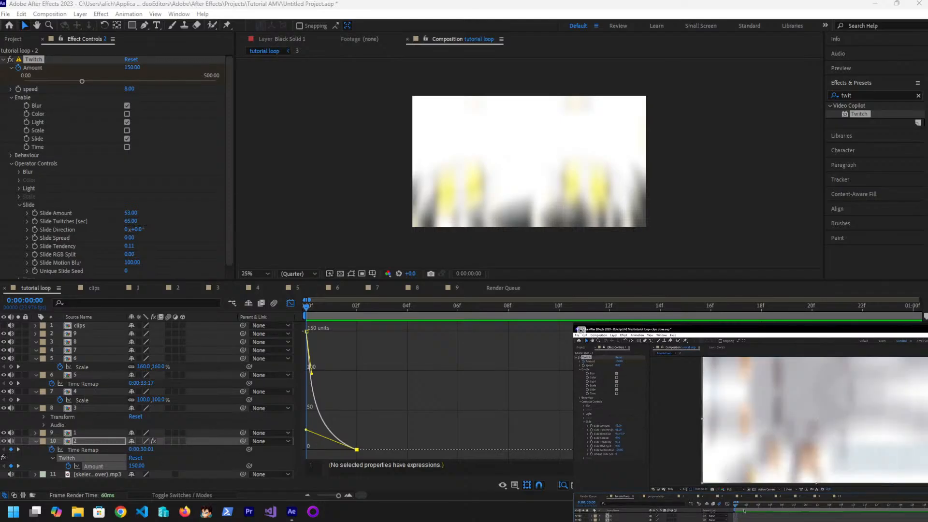
left_click(412, 1)
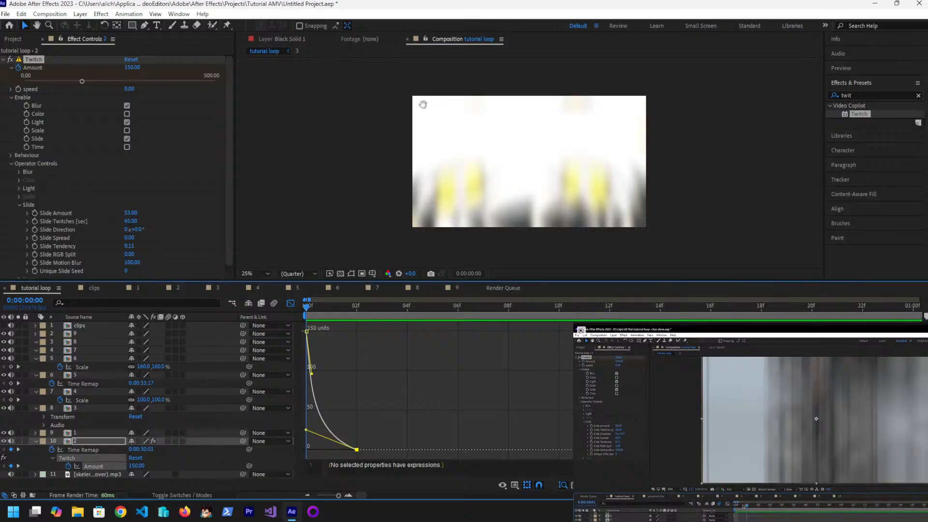
key("space")
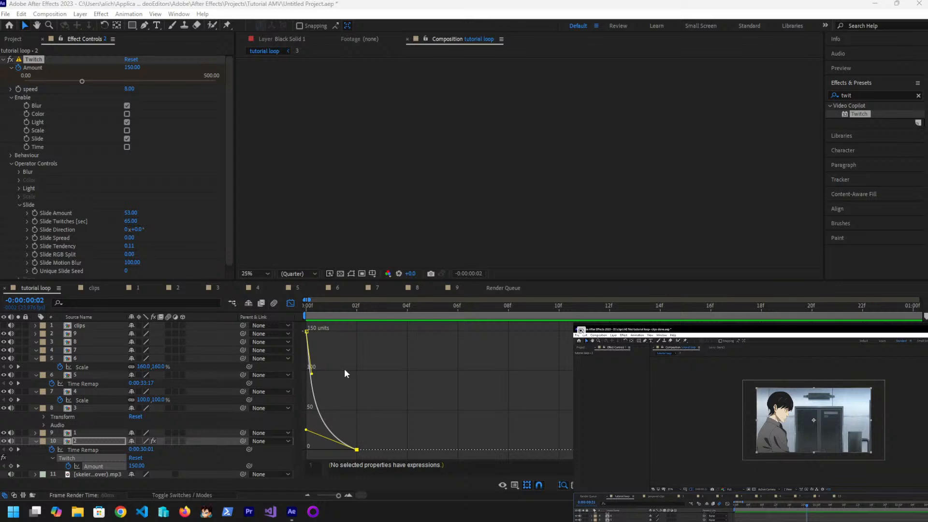
Close the Graph Editor and copy the keyframed Twitch effect from layer 2
left_click(290, 303)
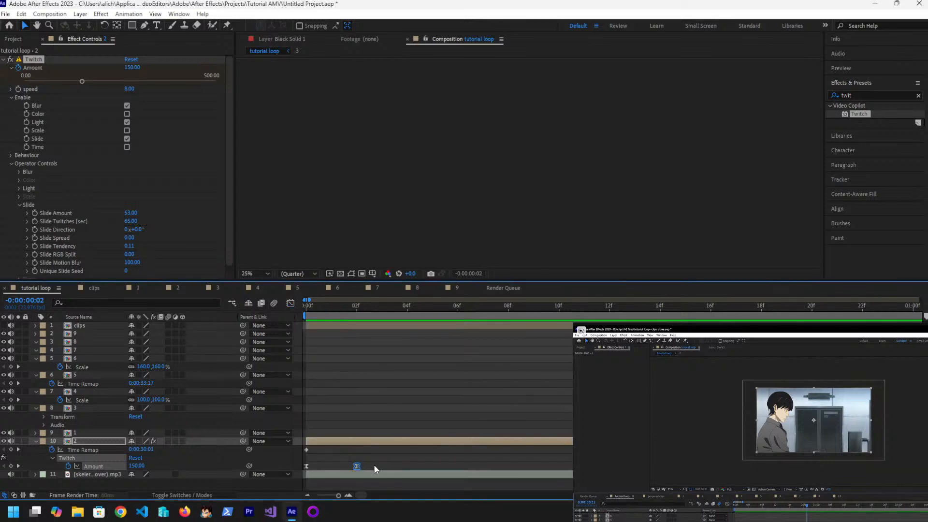
right_click(31, 62)
left_click(57, 92)
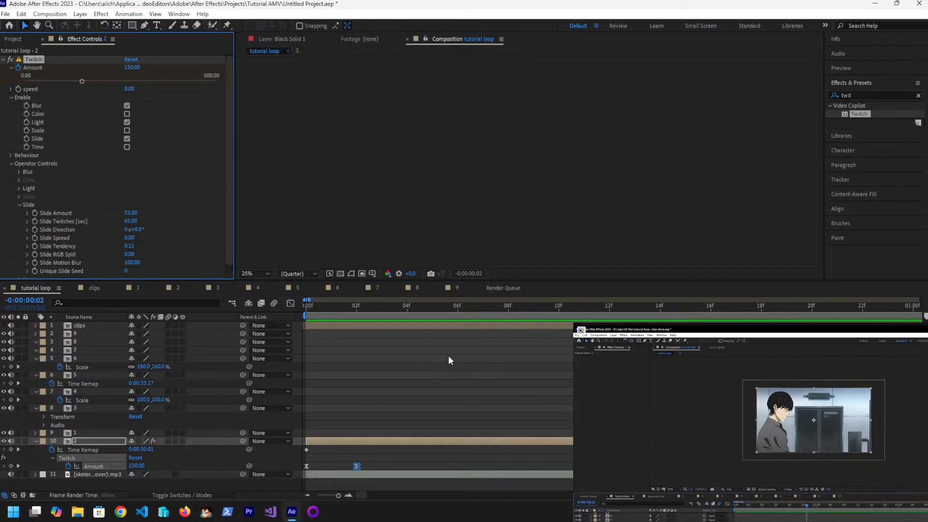
Try pasting the copied Twitch effect onto layer 1 before the clip begins, and reveal its keyframes
scroll(448, 355, "down", 5, "alt")
scroll(370, 395, "down", 3, "alt")
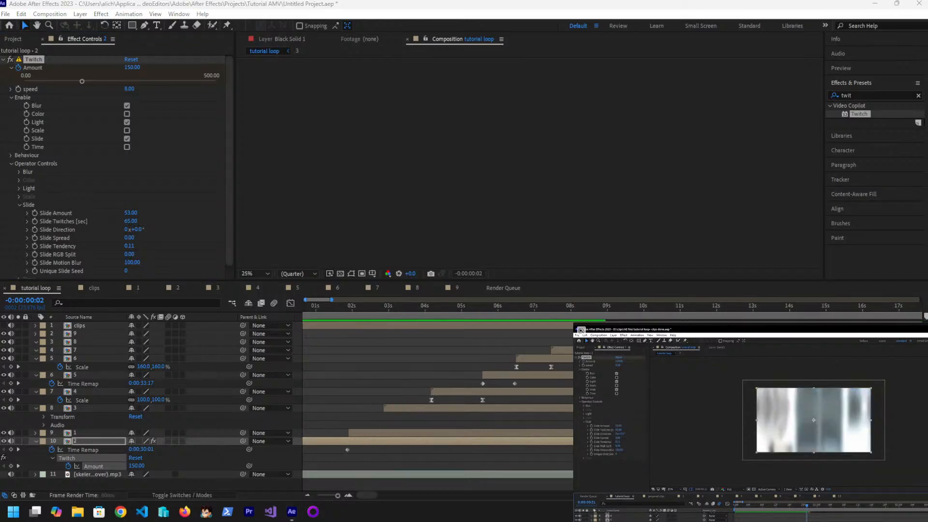
left_click(380, 434)
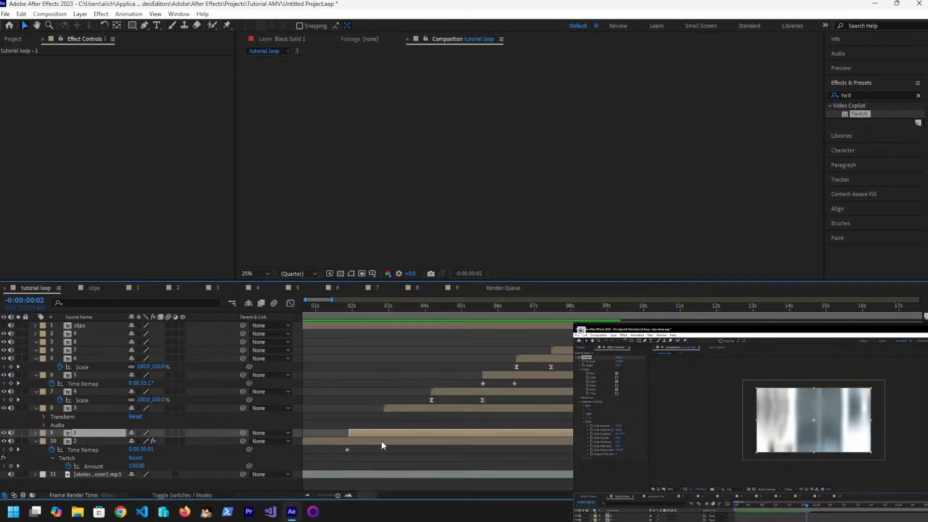
key("ctrl+v")
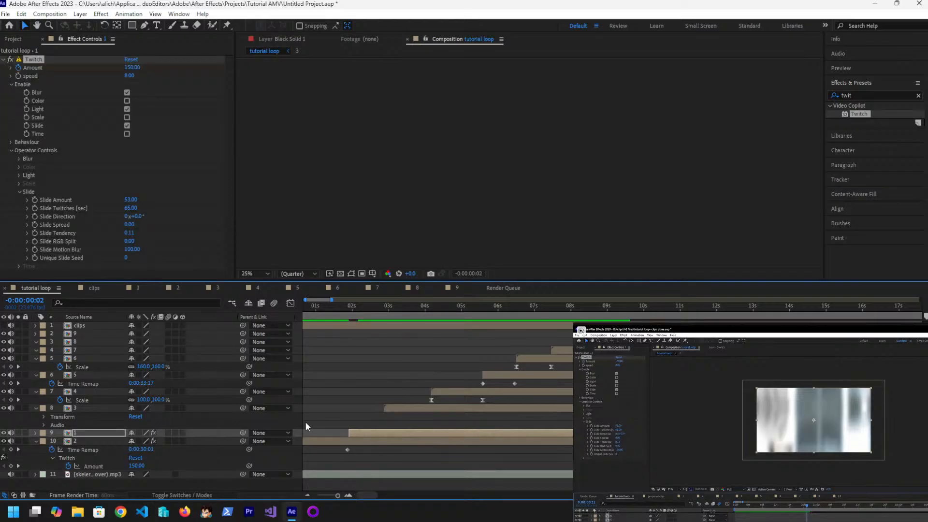
key("u")
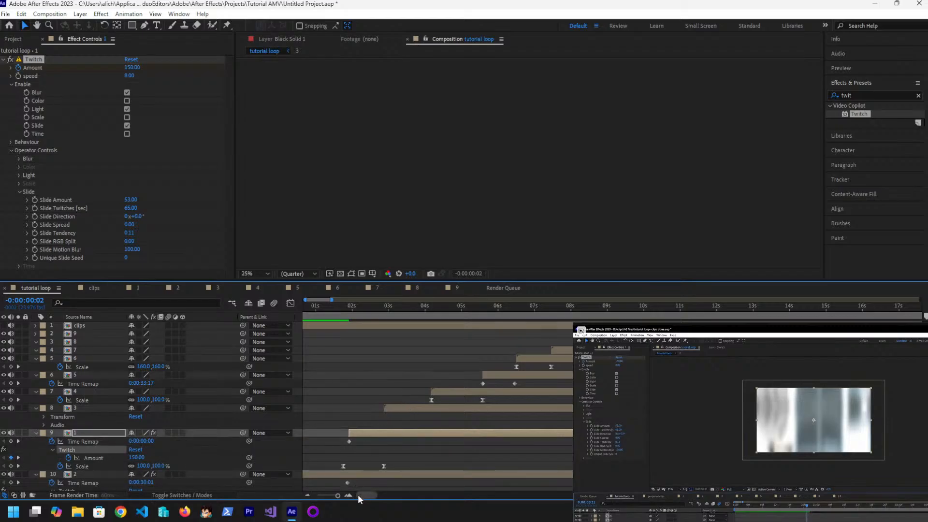
left_click_drag(358, 495, 354, 494)
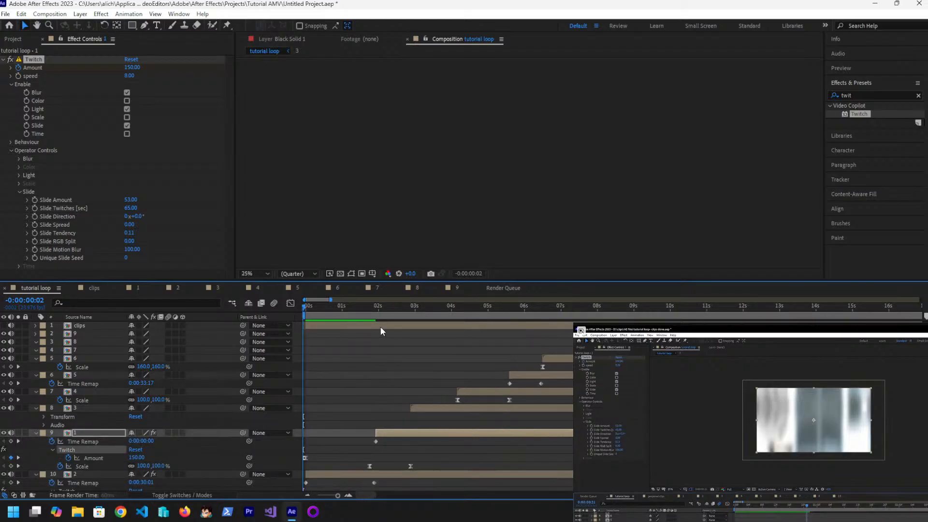
Try to move the pasted Twitch Amount keyframes to the start of layer 1, and undo the move and the paste
left_click_drag(379, 310, 371, 329)
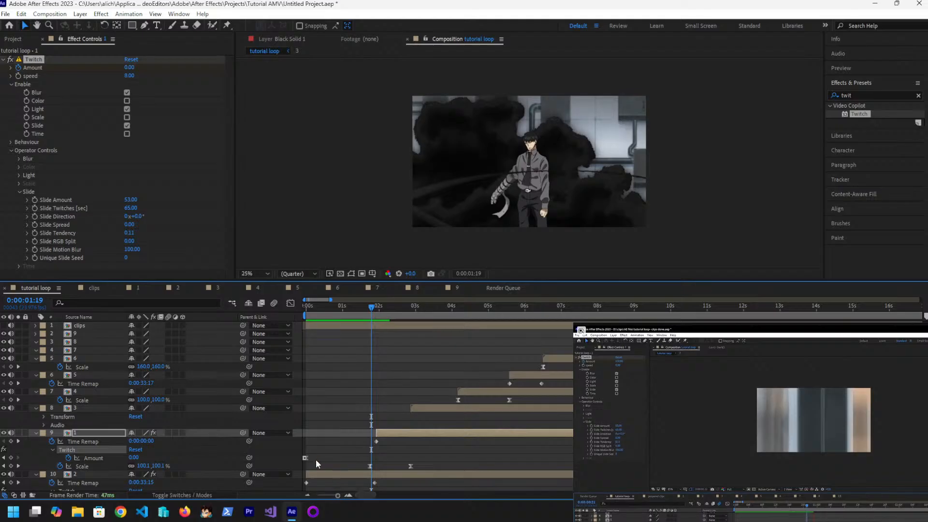
left_click_drag(317, 458, 300, 458)
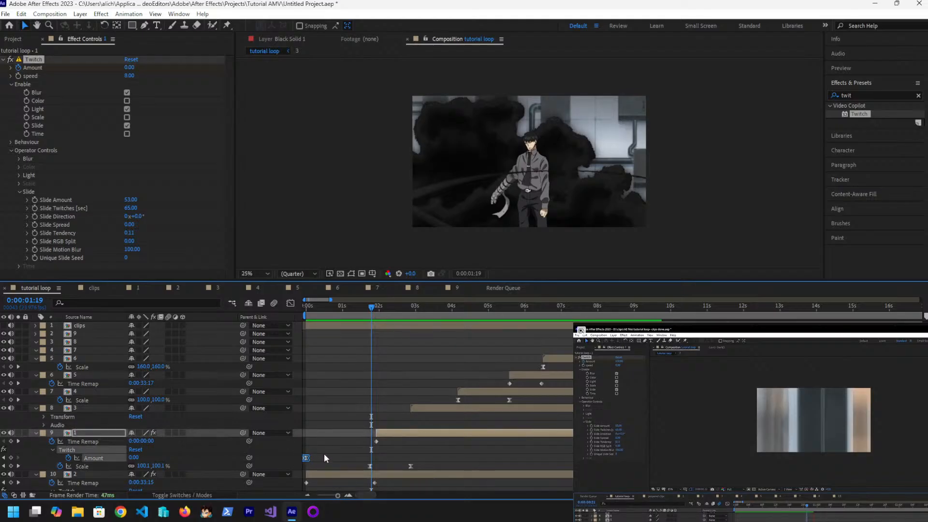
scroll(324, 459, "down", 1)
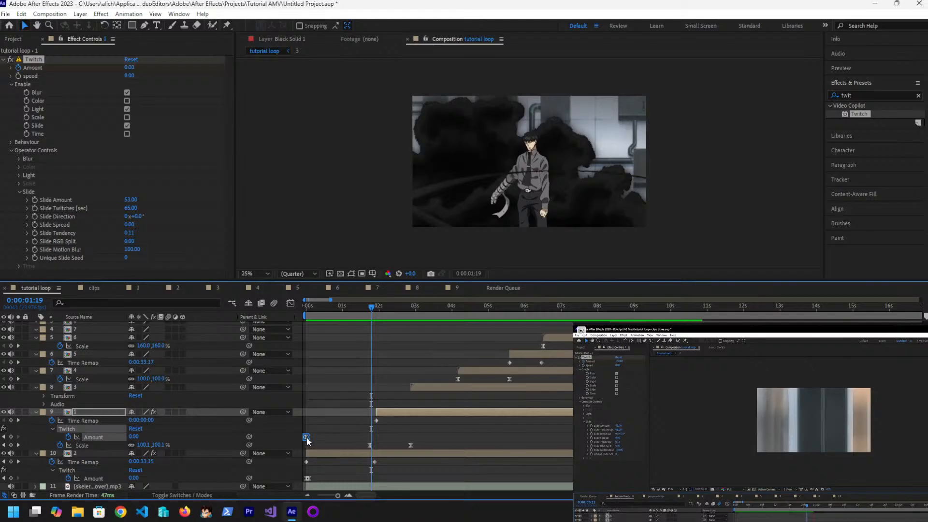
left_click_drag(306, 437, 382, 442)
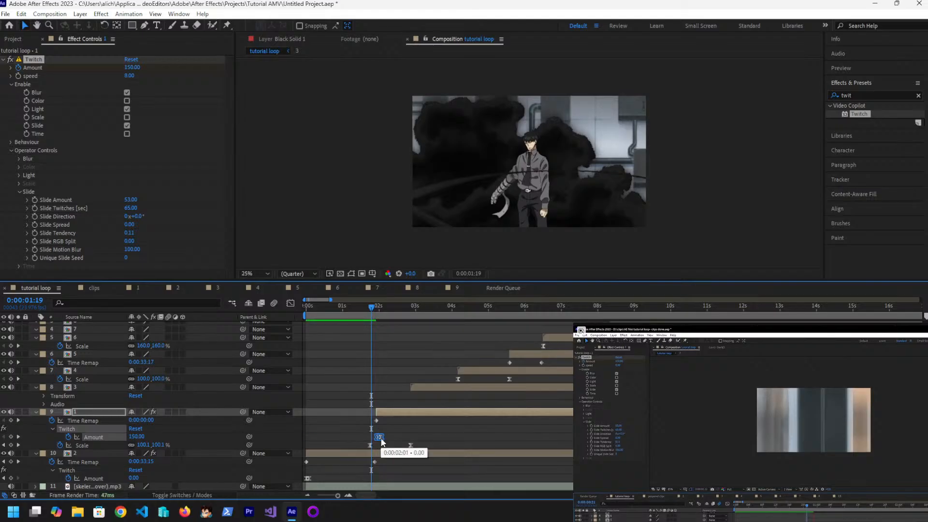
key("ctrl+z")
key("ctrl+z")
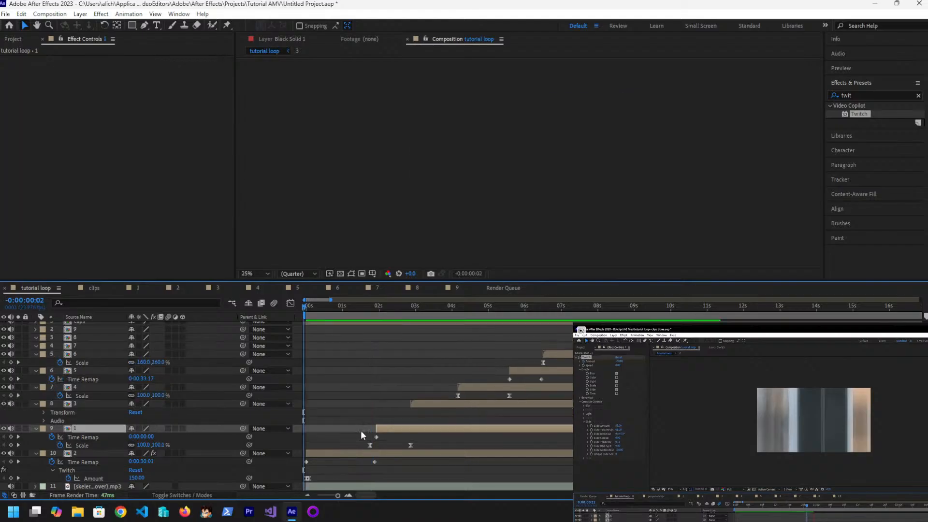
Paste the Twitch effect onto layer 1 at its first frame, 0:00:01:22, save the project, and reveal the layer's keyframes
mouse_move(372, 306)
left_mouse_down()
mouse_move(384, 311)
mouse_move(376, 316)
left_mouse_up()
key("ctrl+shift+z")
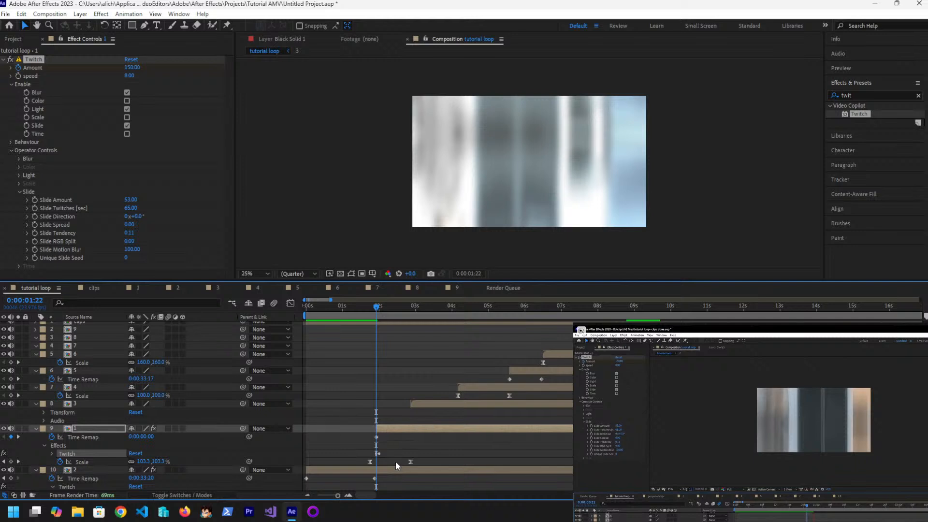
key("ctrl+s")
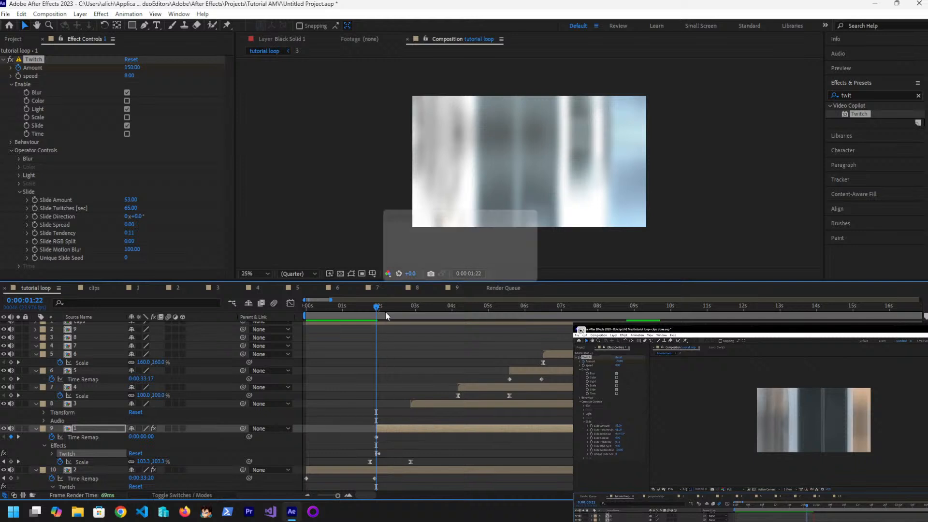
key("u")
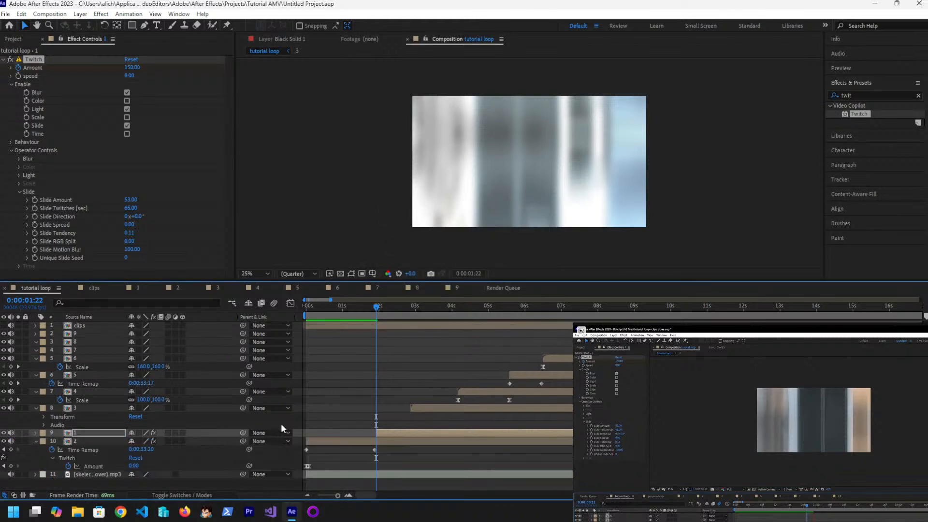
key("u")
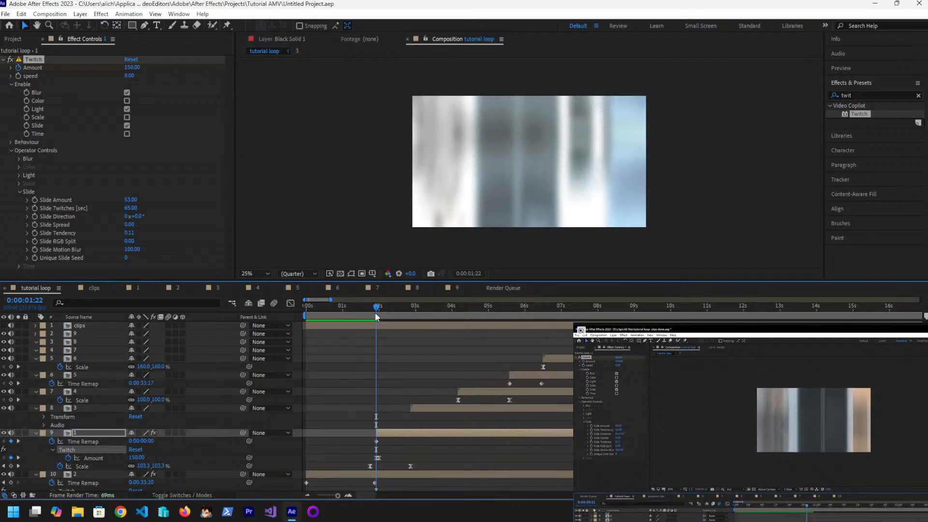
Preview the Twitch transition between layers 2 and 1, and check the opening of the composition
left_click_drag(376, 306, 372, 307)
key("space")
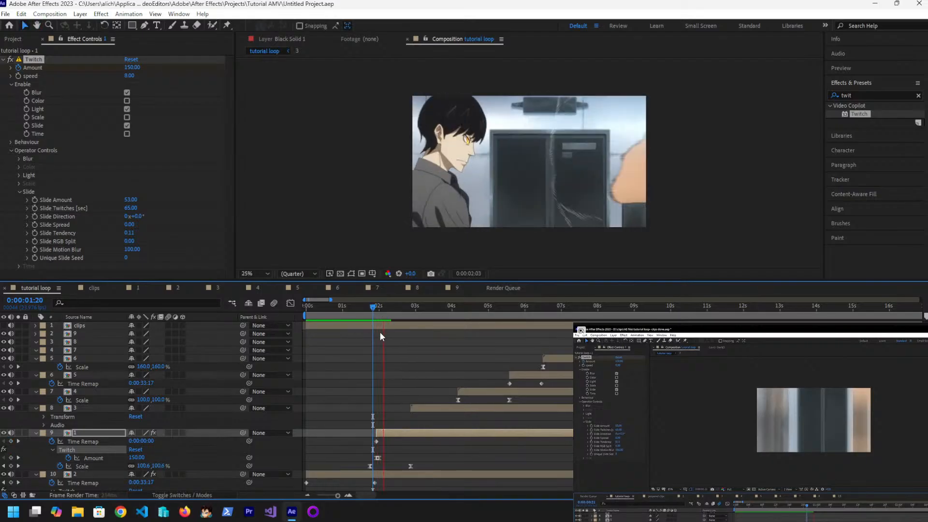
left_click(370, 307)
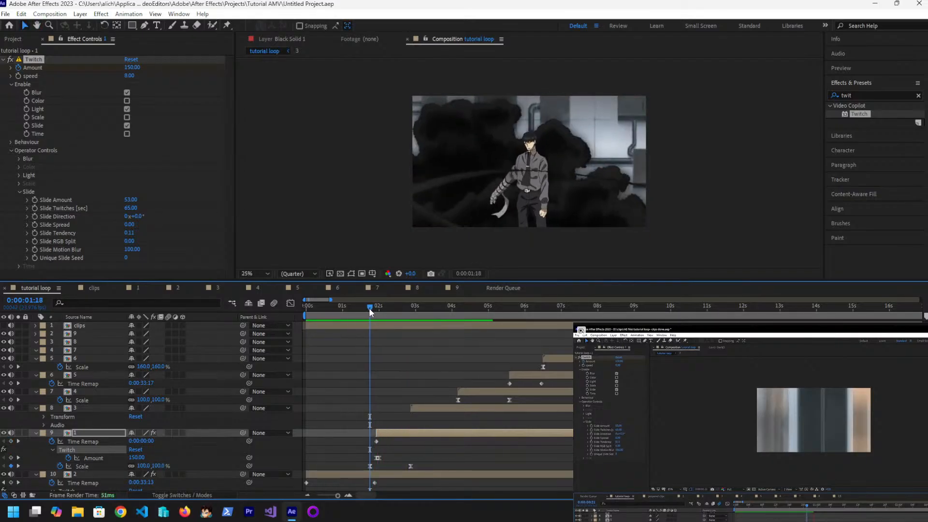
left_click_drag(366, 309, 289, 315)
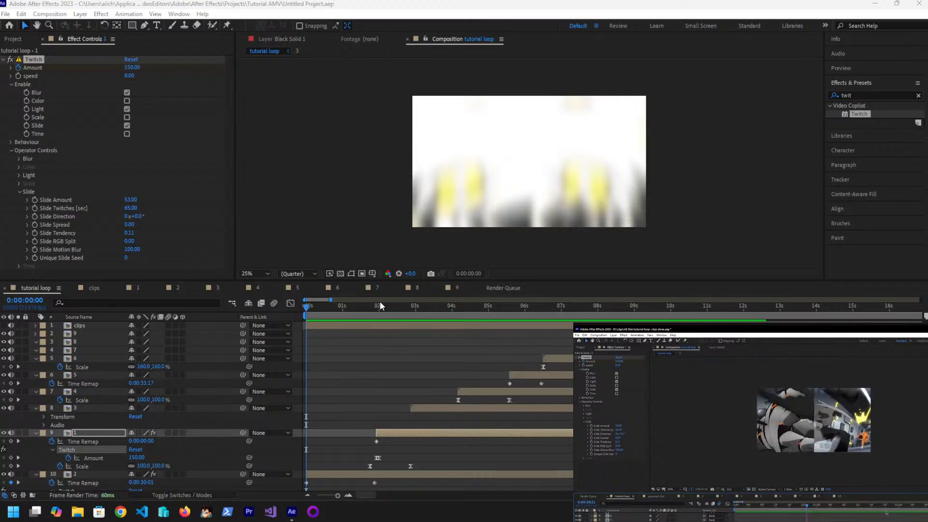
left_click(323, 305)
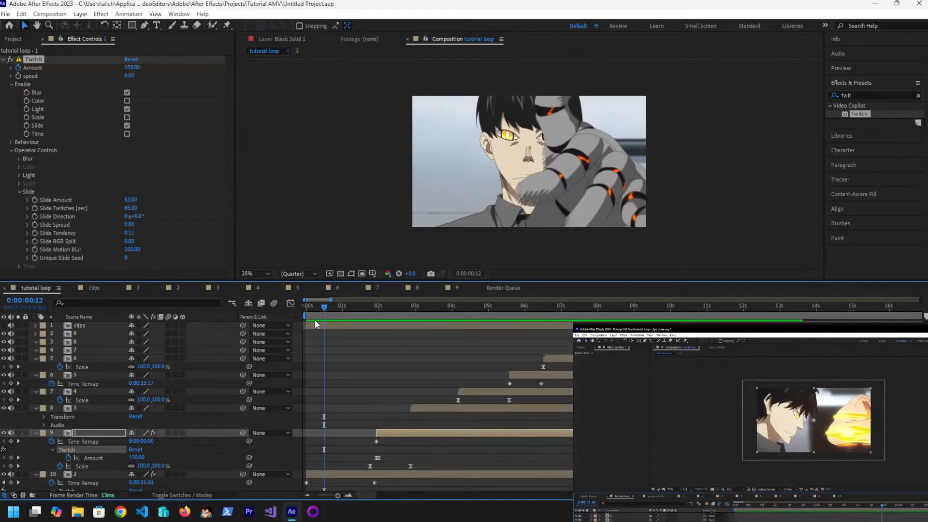
Preview the composition from its start, and paste the Twitch effect onto layer 3 at its first frame, 0:00:02:21
key("space")
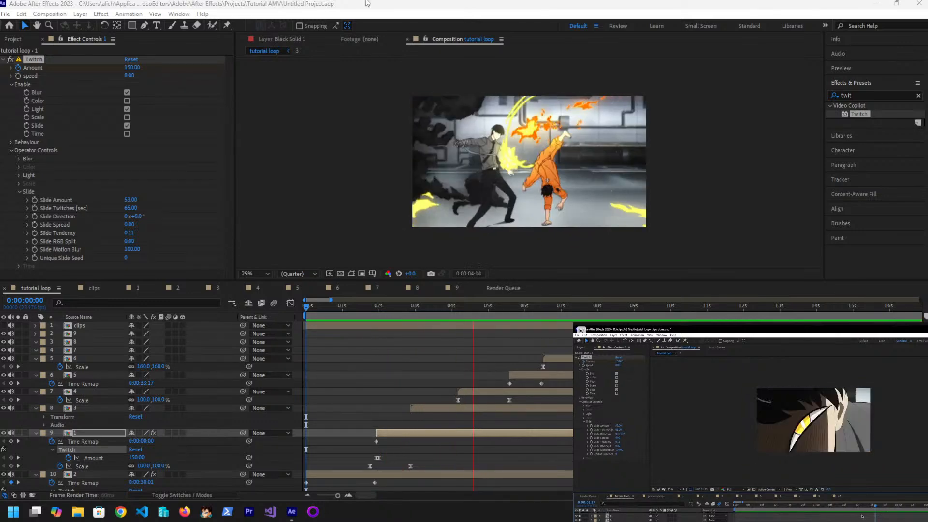
key("space")
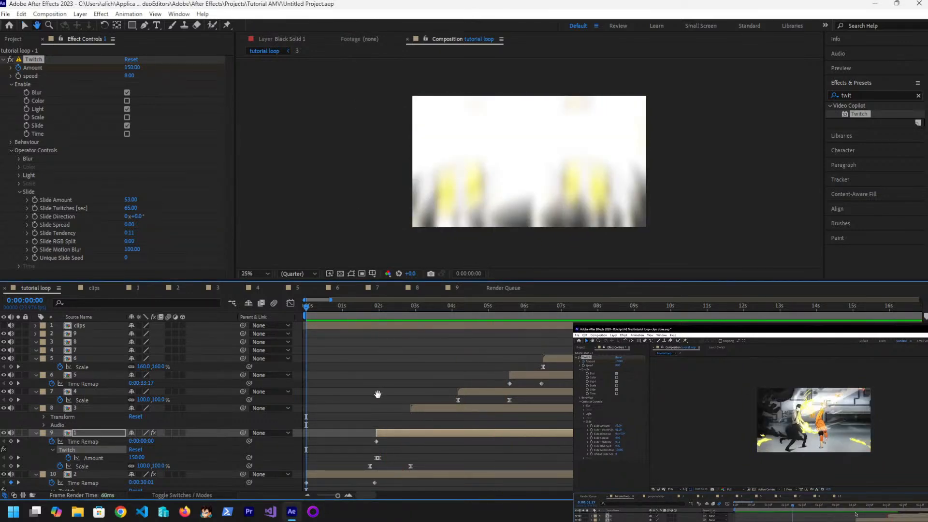
left_click(410, 306)
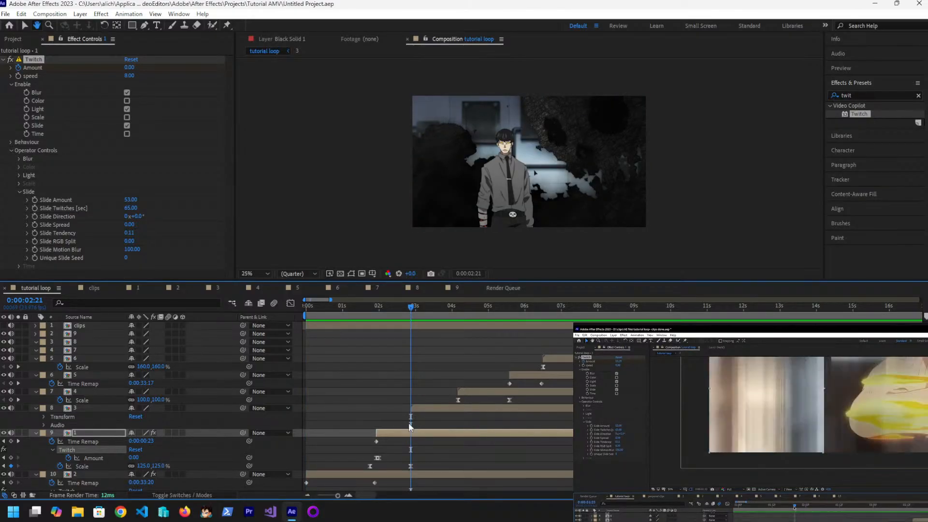
key("v")
left_click(419, 408)
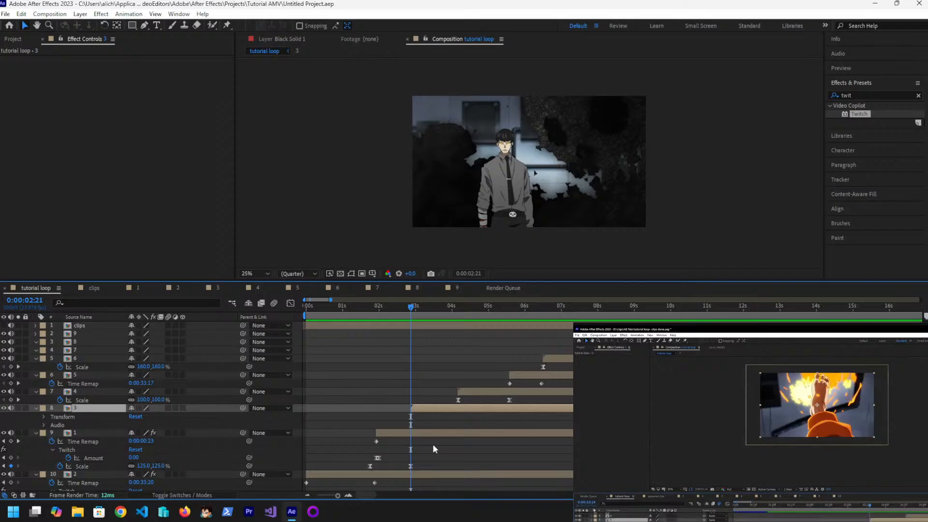
right_click(425, 408)
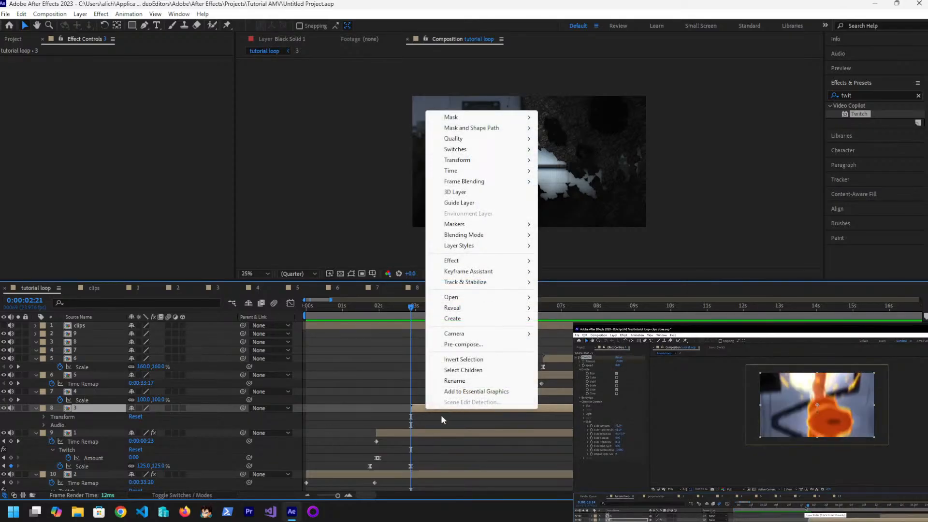
left_click(415, 405)
left_click_drag(427, 433, 433, 405)
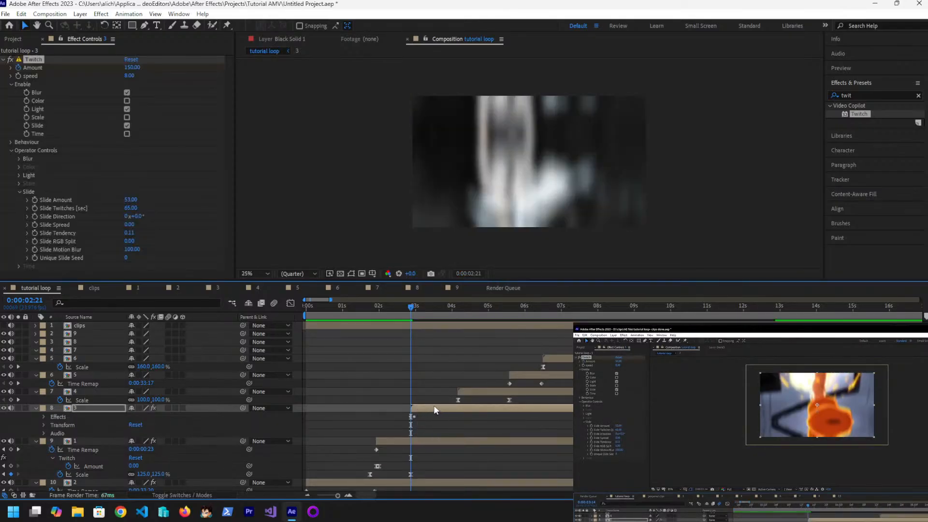
Step through the frames around the start of layer 3, and preview its Twitch transition from 0:00:02:15
key("Page_Up")
key("Page_Down")
key("Page_Up")
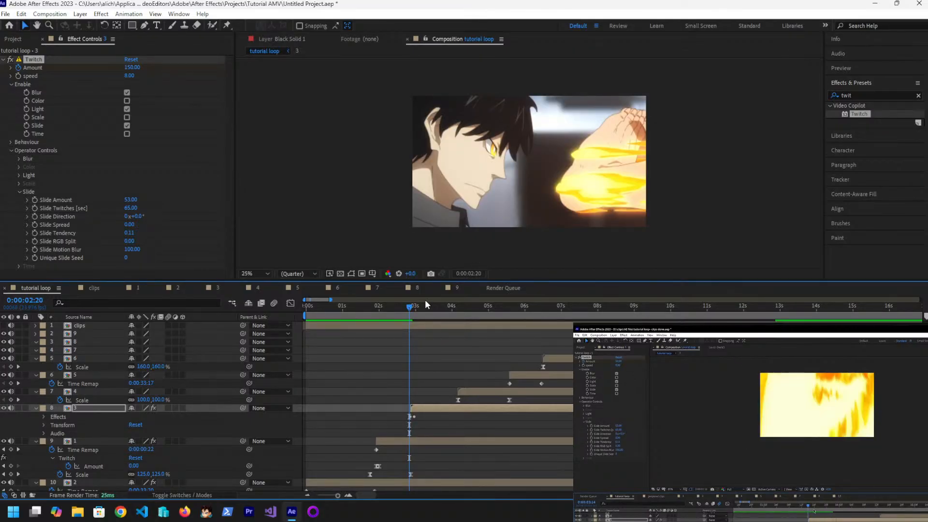
key("Page_Down")
key("Page_Down")
key("Page_Down")
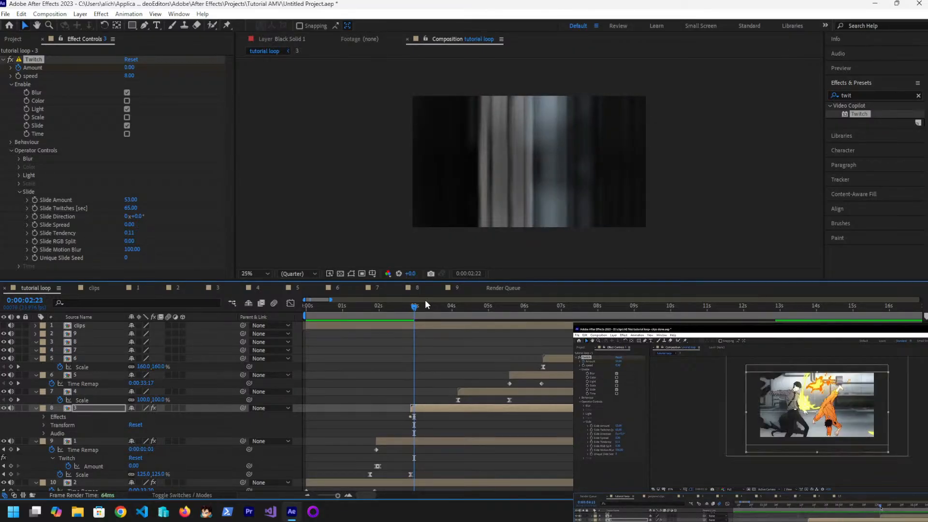
left_click(402, 304)
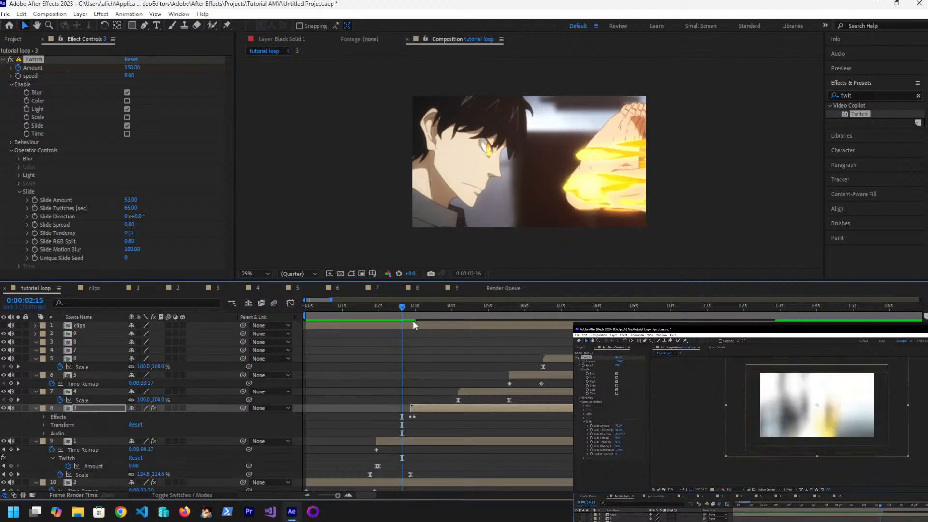
key("space")
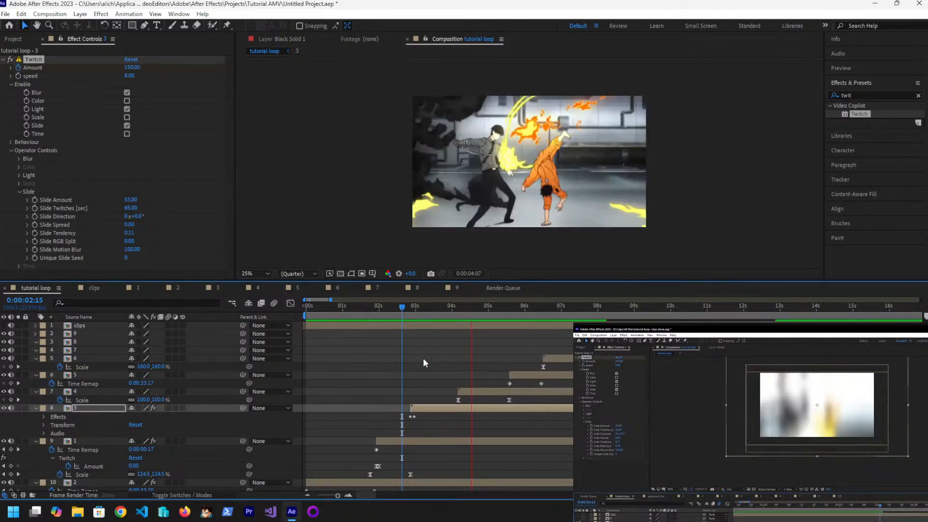
key("space")
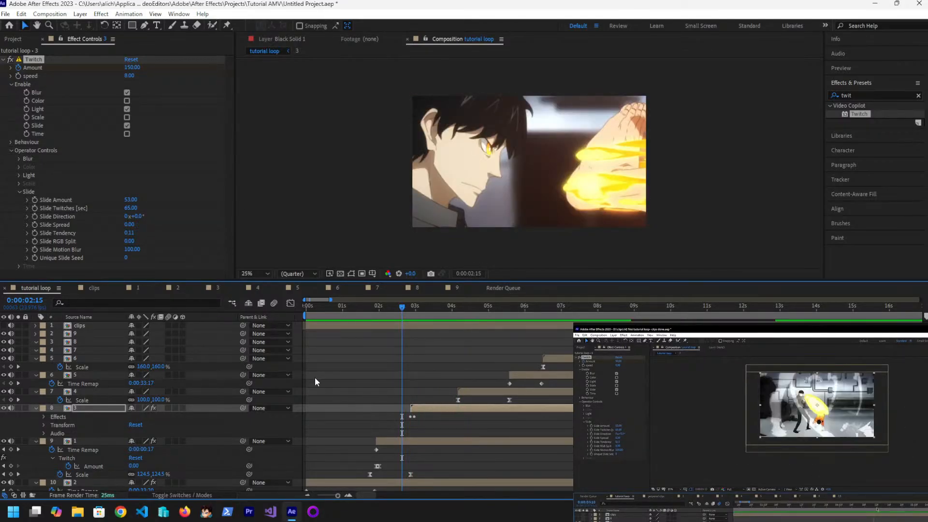
Paste the Twitch effect onto layer 4 at its first frame, 0:00:04:04
left_click_drag(442, 305, 459, 310)
left_click(468, 391)
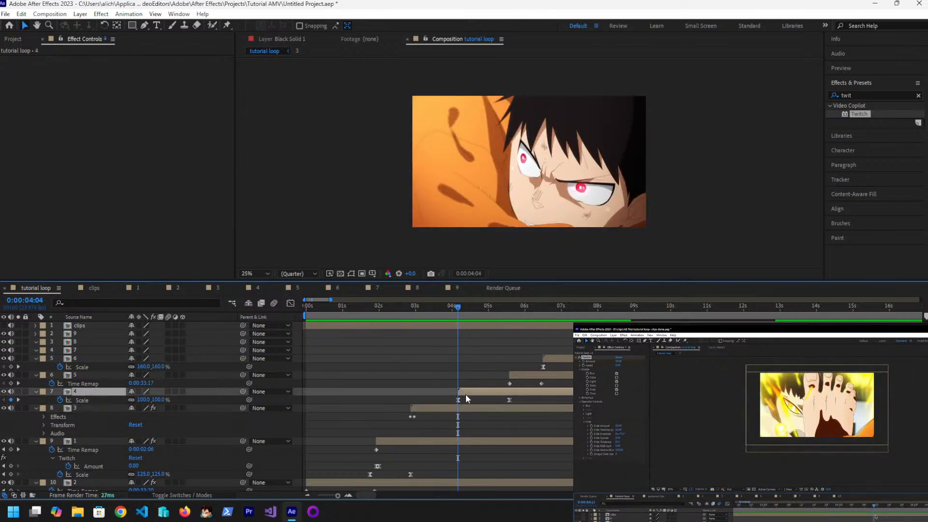
key("ctrl+v")
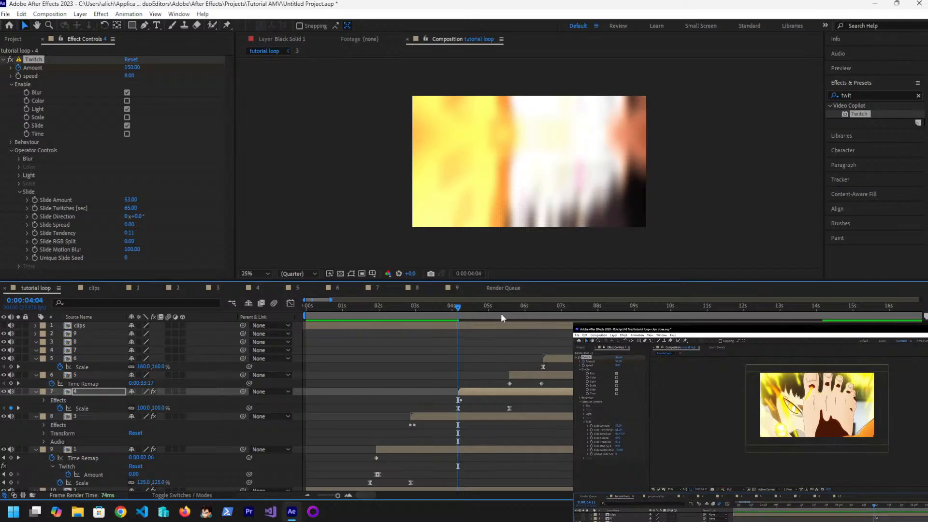
Try pasting the Twitch effect at 0:00:05:14 and 0:00:06:12 with layer 4 still selected, and undo the pastes
left_click(509, 308)
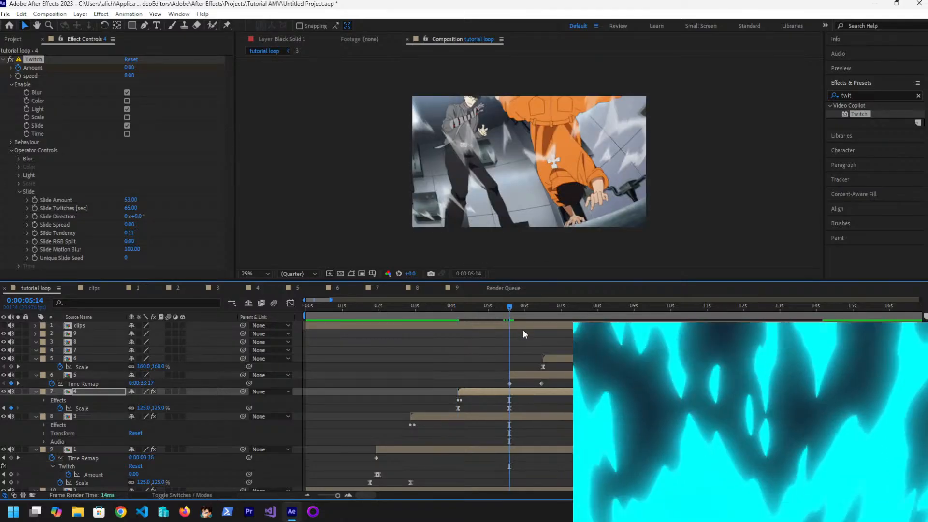
left_click(542, 309)
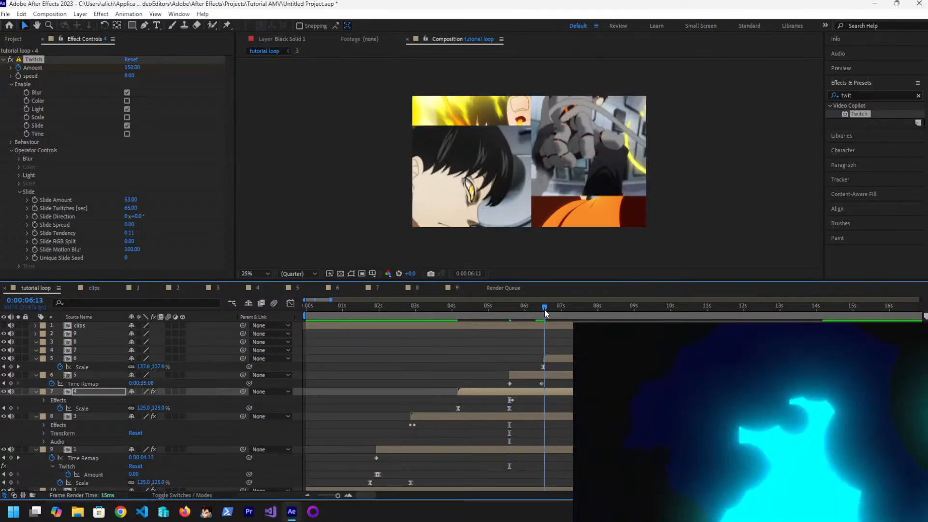
left_click(543, 309)
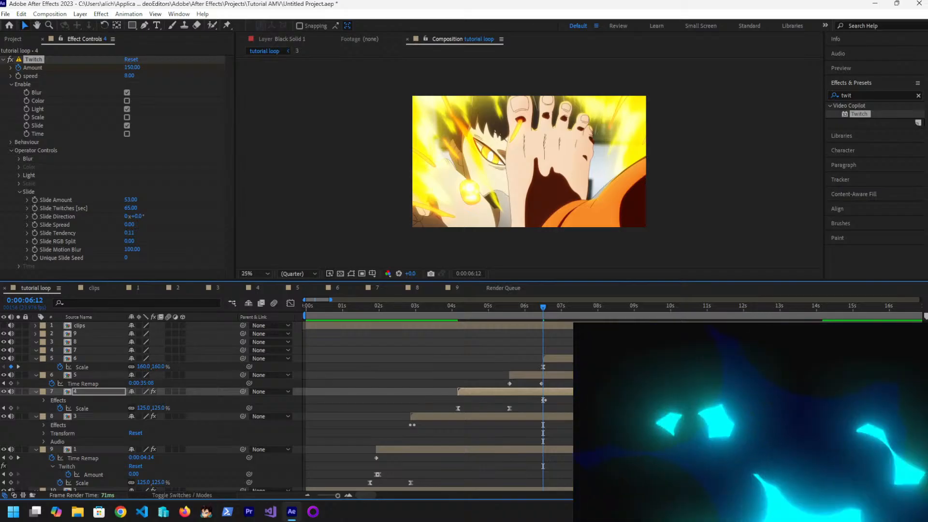
key("ctrl+z")
key("ctrl+z")
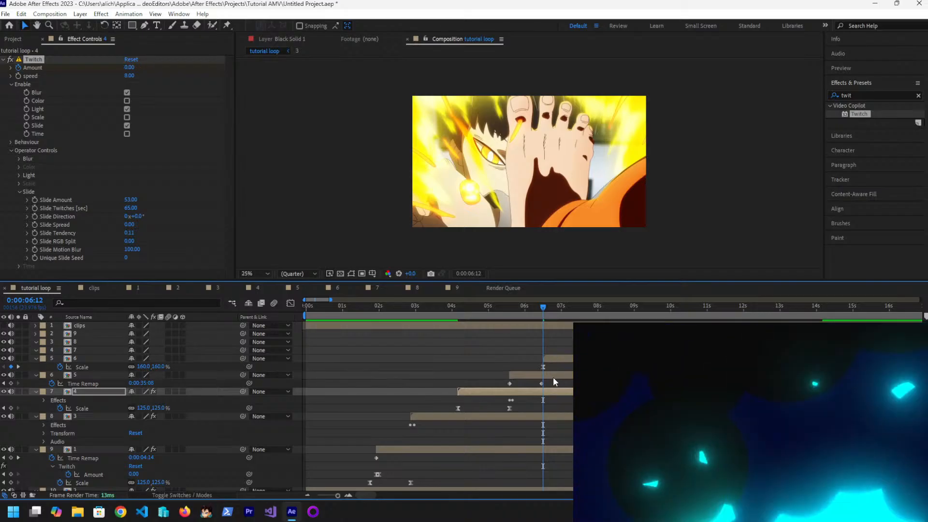
Paste the Twitch effect onto layer 5 at 0:00:05:14 and onto layer 6 at 0:00:06:12
key("j")
key("j")
left_click(516, 374)
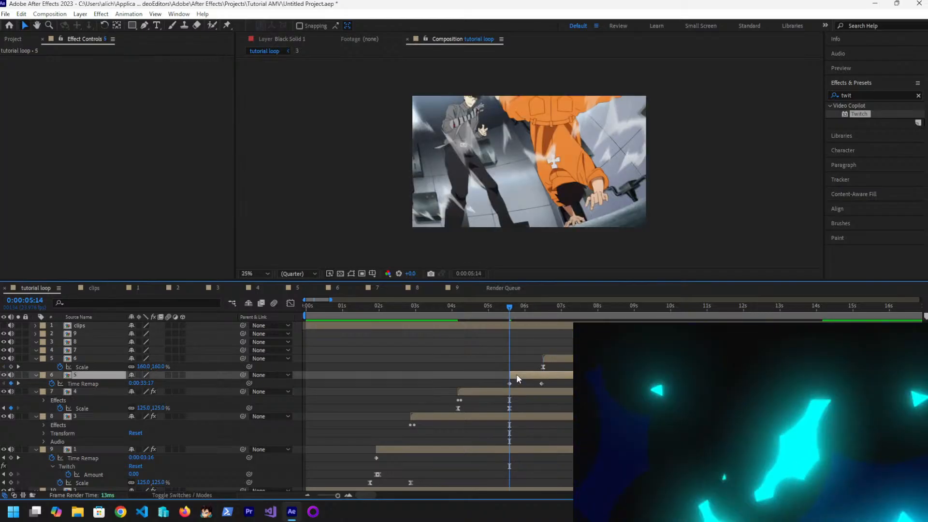
key("ctrl+v")
left_click(546, 358)
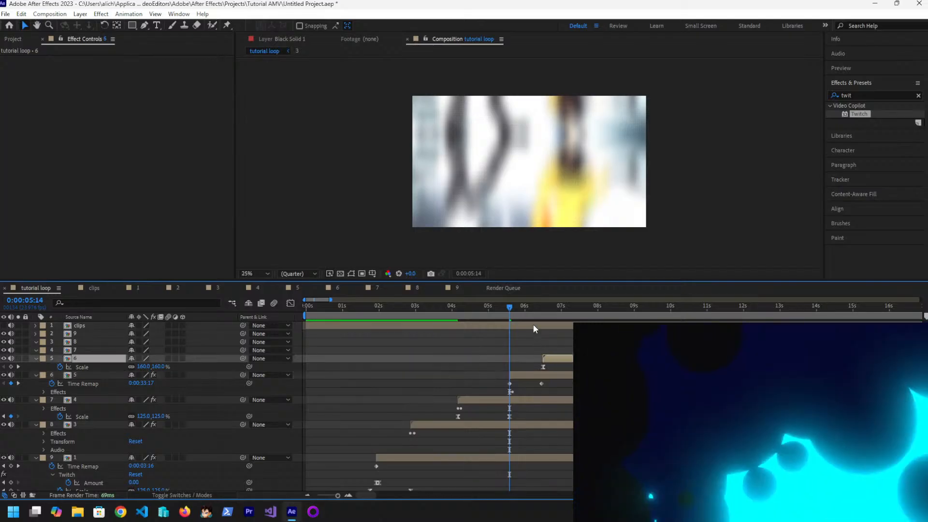
left_click_drag(534, 308, 541, 314)
key("ctrl+v")
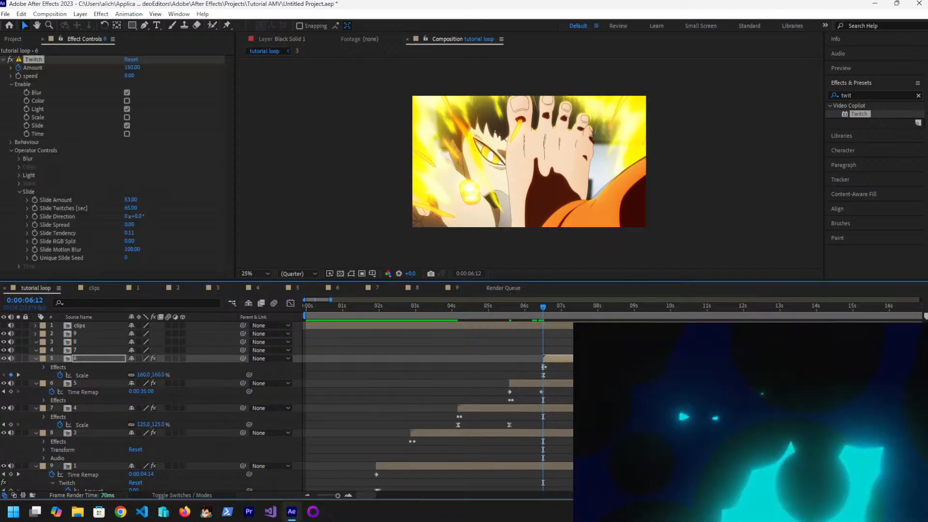
Paste the Twitch effect at the starts of layers 7, 8 and 9, with layer 9's at 0:00:09:08, and save the project
left_click(584, 350)
left_click_drag(575, 317, 646, 315)
key("ctrl+v")
left_click(579, 342)
key("ctrl+v")
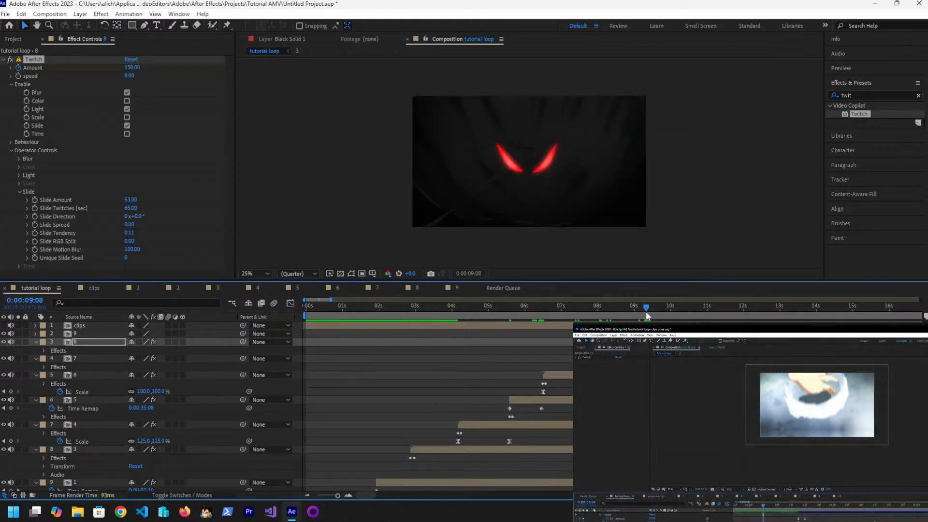
left_click(645, 334)
key("ctrl+v")
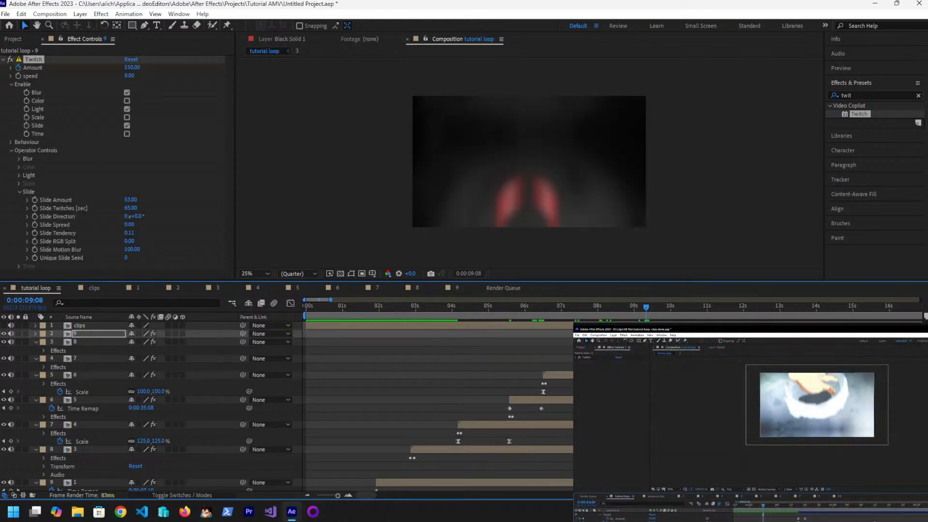
key("ctrl+s")
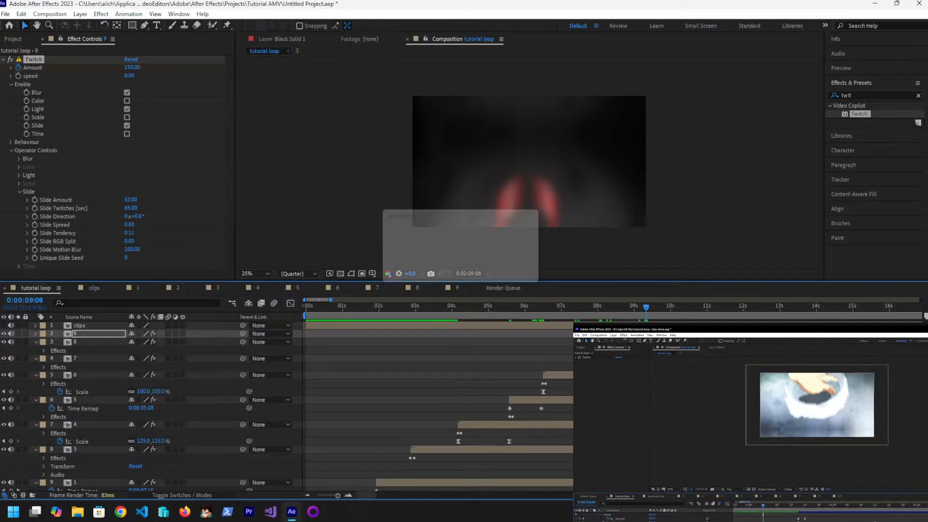
Play back the edit from 0:00:02:16 and again from 0:00:03:03 to check the Twitch transitions between the clips
left_click_drag(508, 313, 404, 318)
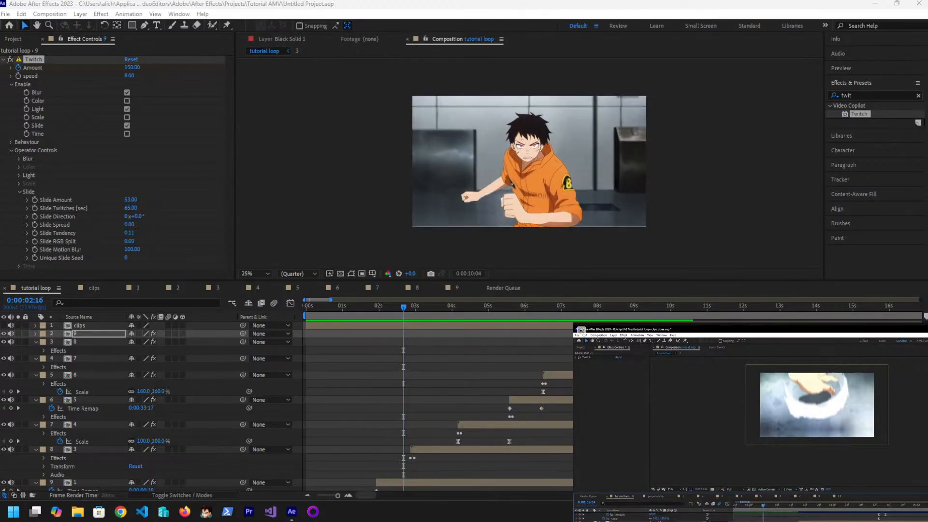
left_click_drag(540, 305, 419, 324)
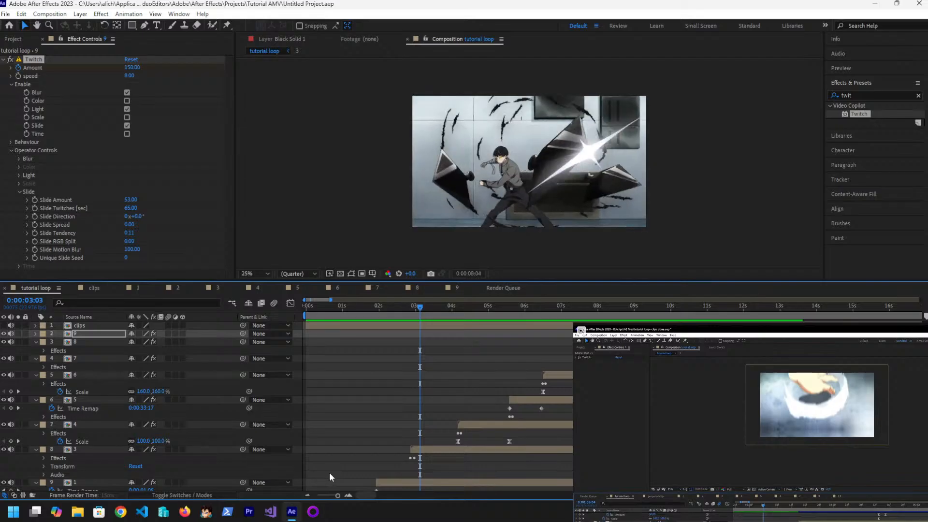
key("space")
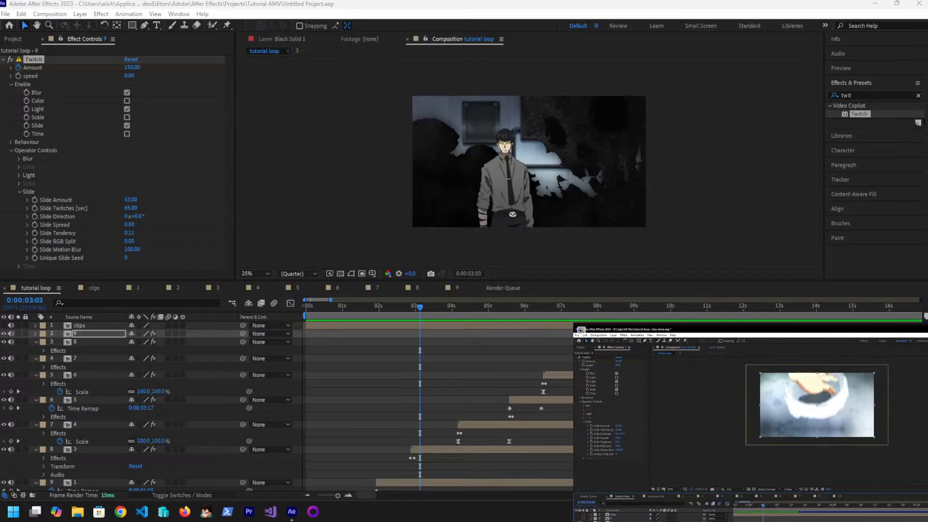
Search the effects for "blur", and look through the matching blur effects and the lower layers of the composition
left_click(843, 93)
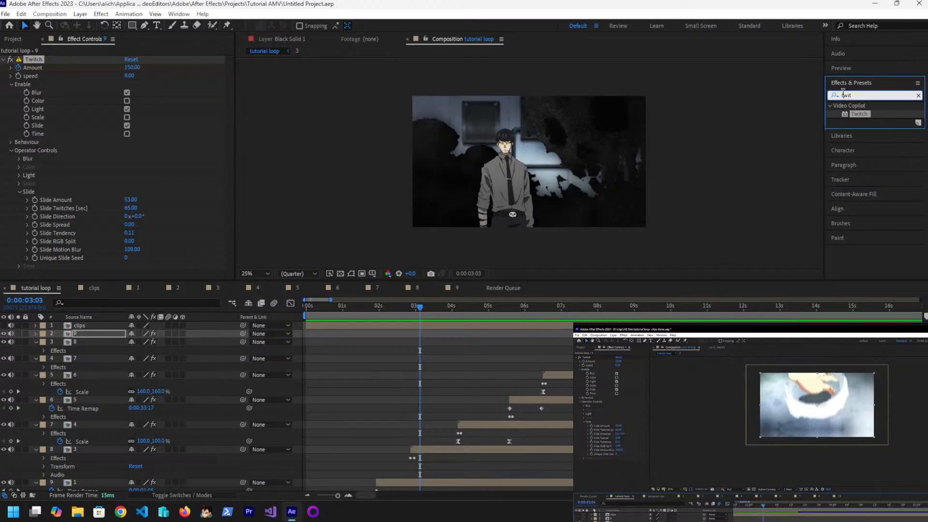
type("bl")
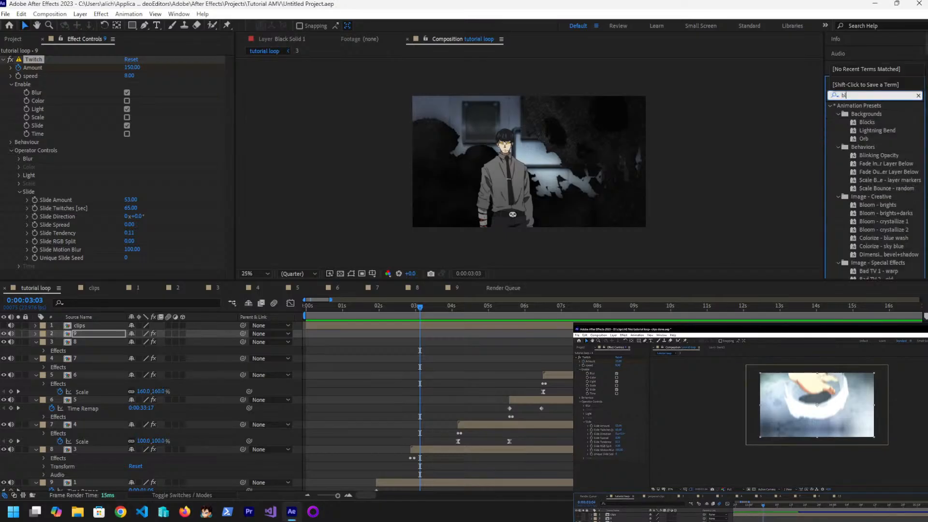
type("ur")
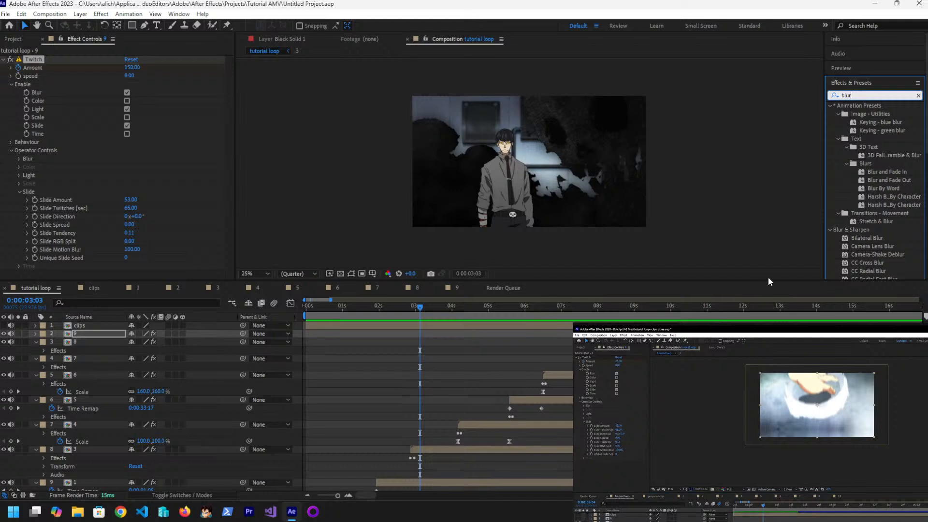
scroll(887, 211, "down", 2)
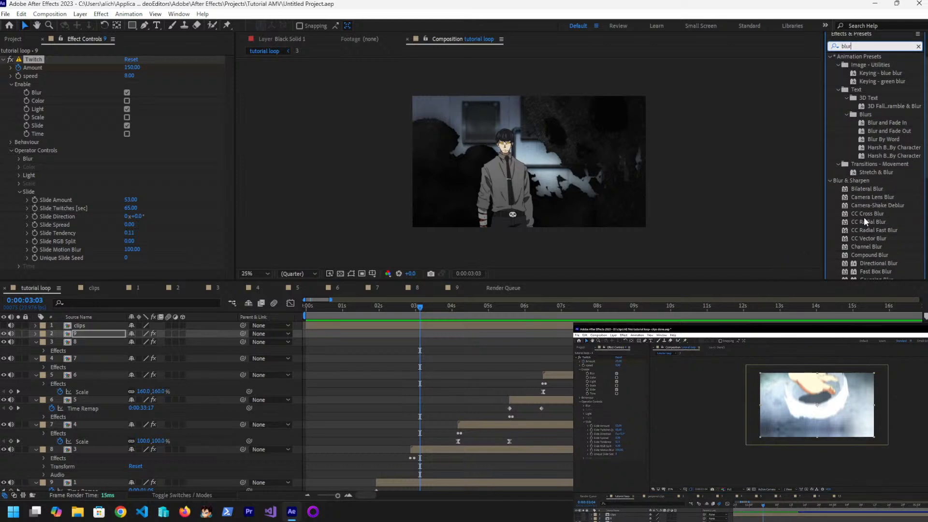
scroll(869, 210, "down", 1)
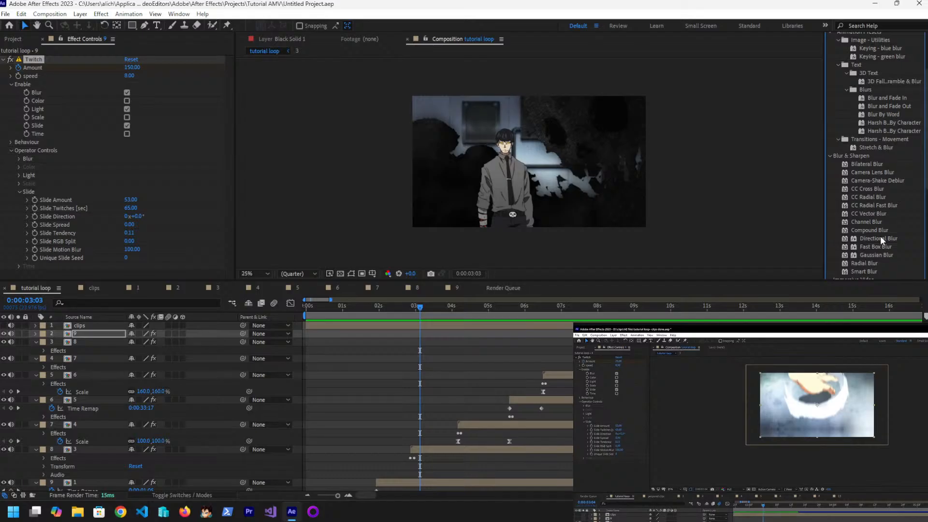
scroll(880, 236, "down", 1)
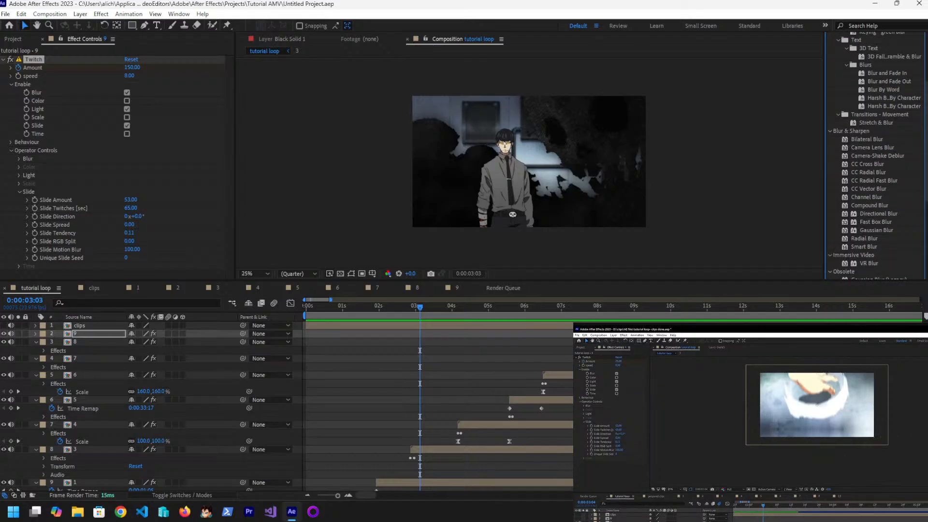
scroll(379, 423, "down", 3)
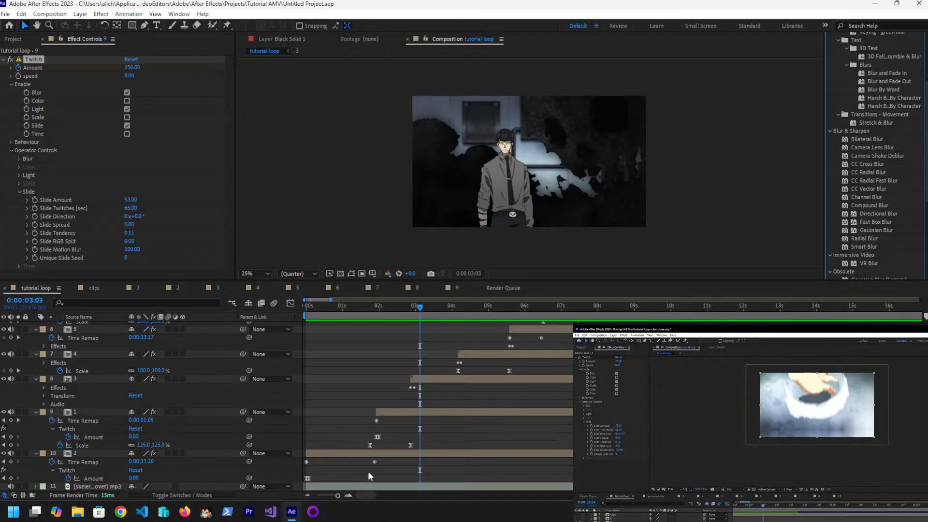
scroll(860, 247, "down", 4)
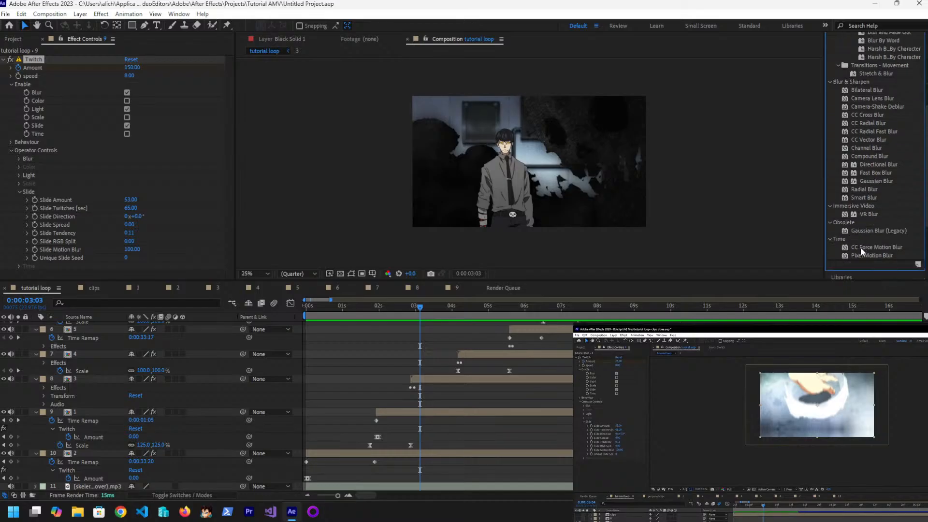
scroll(860, 250, "up", 4)
scroll(860, 251, "up", 1)
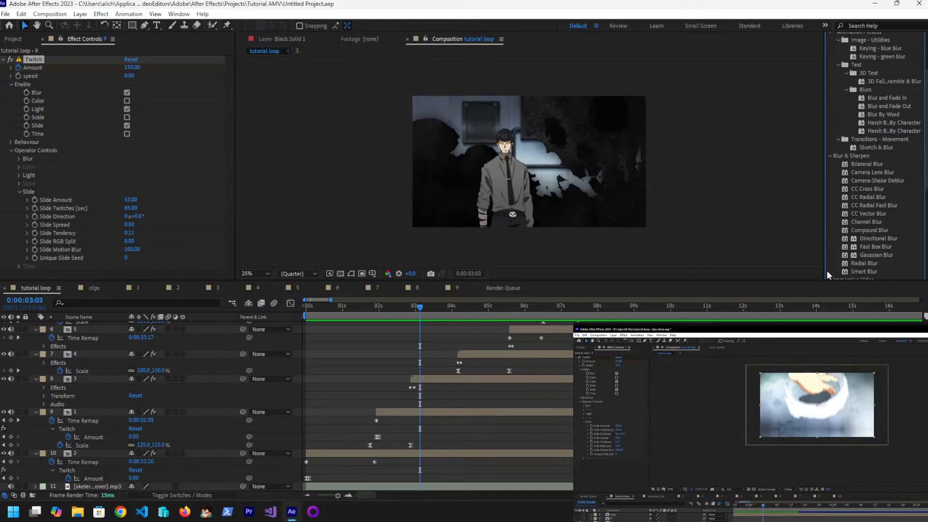
Collapse the Text, Image - Utilities and Blur & Sharpen groups among the blur search results
scroll(827, 266, "up", 3)
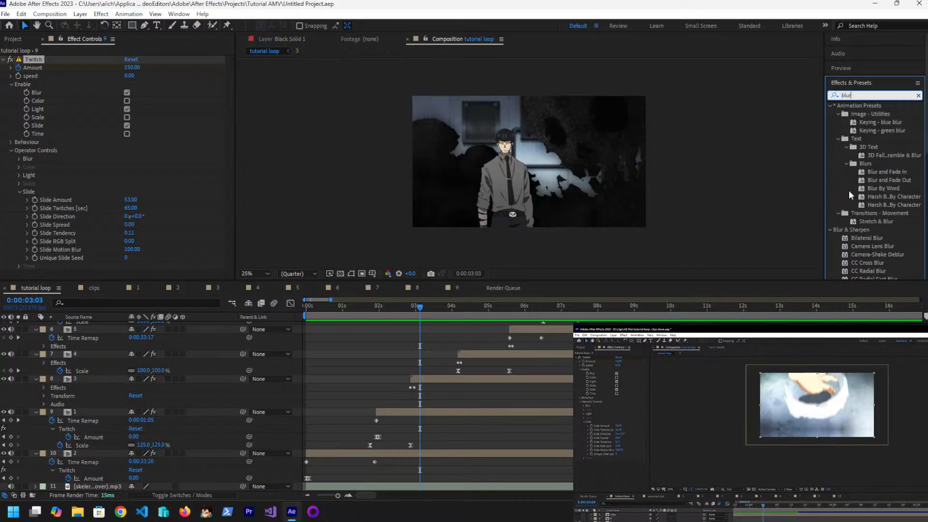
left_click(838, 138)
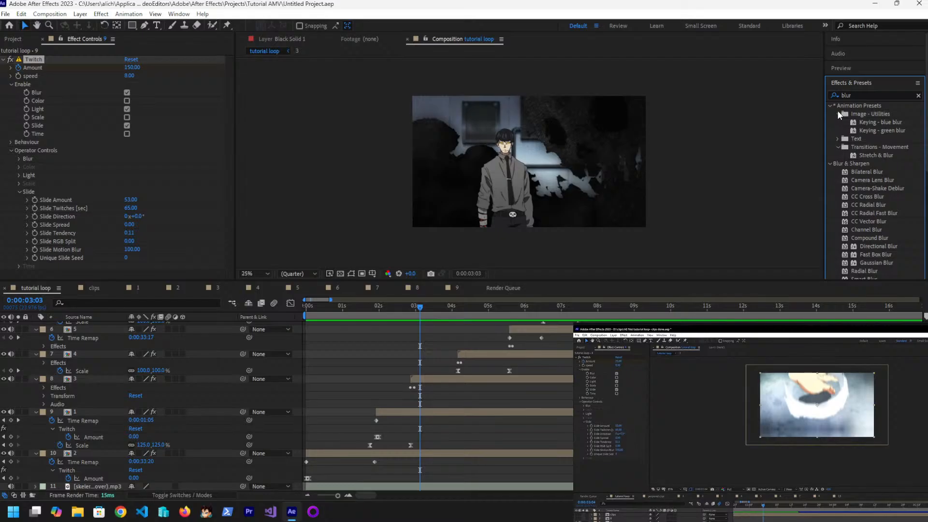
left_click(838, 112)
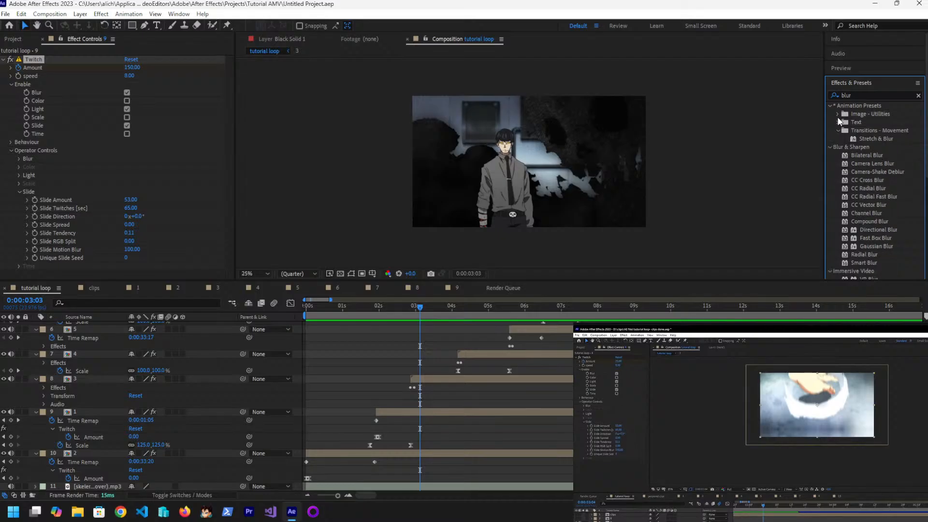
left_click(829, 147)
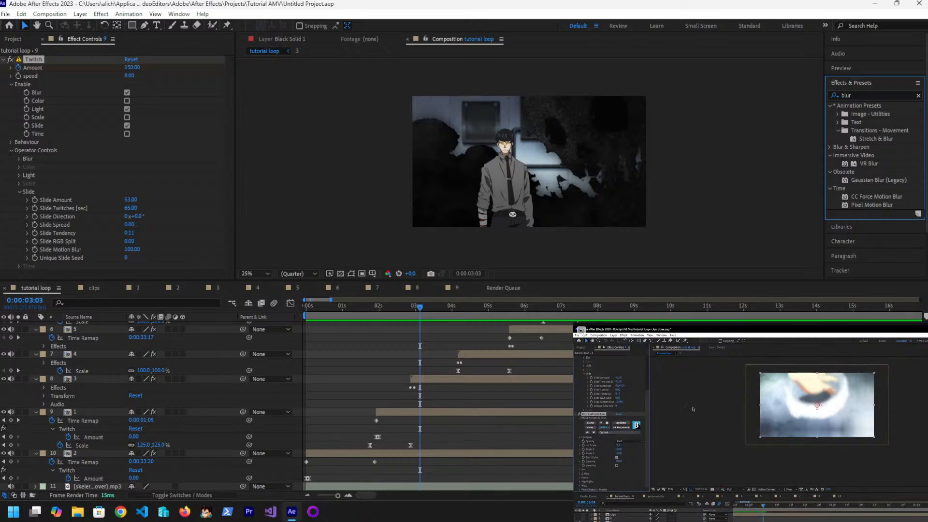
left_click(131, 436)
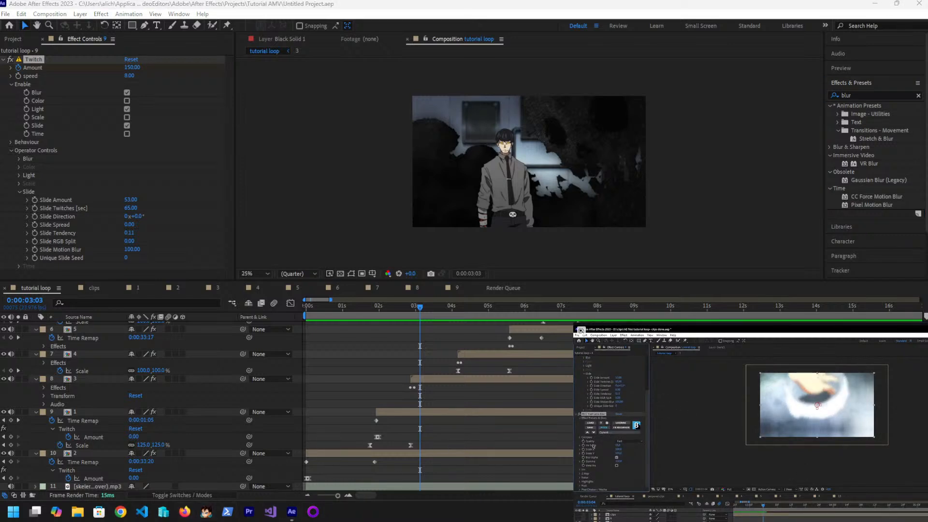
key("super+d")
key("super+d")
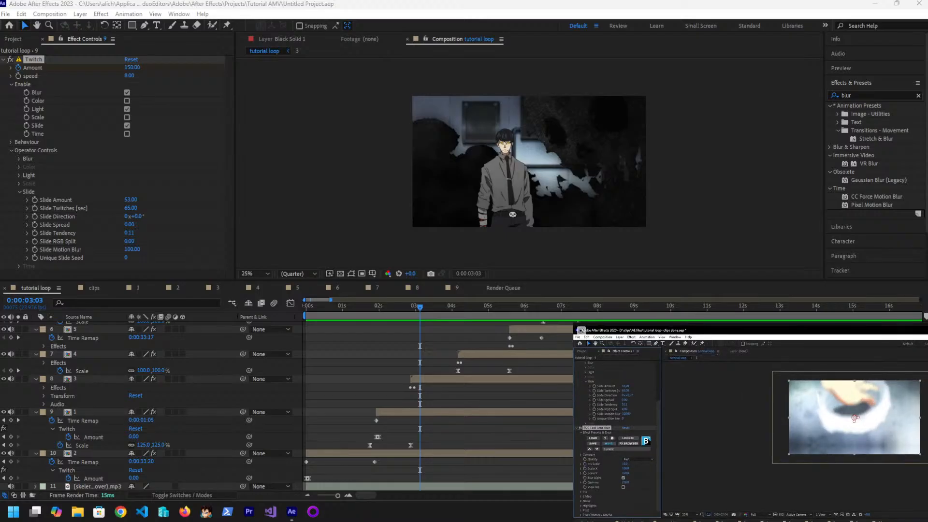
Search the effects for "fast" in place of "blur"
left_click(856, 96)
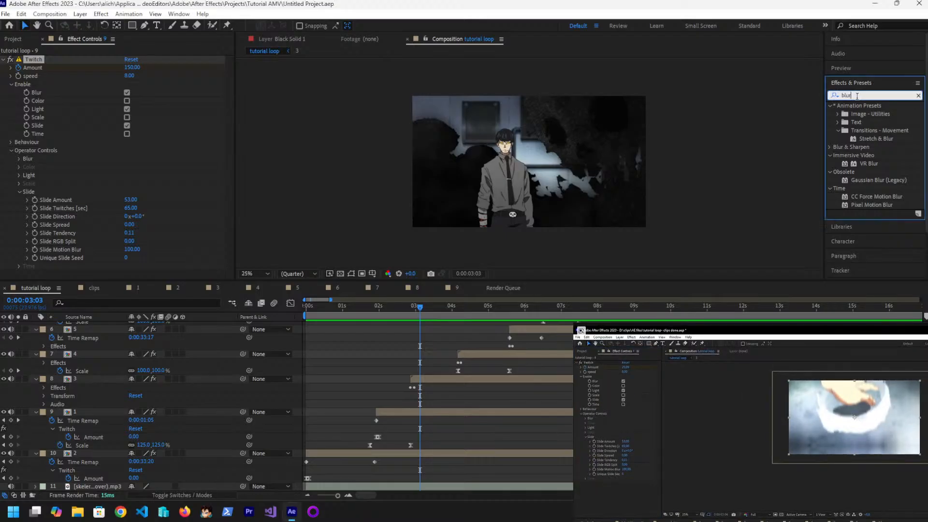
key("BackSpace")
key("BackSpace")
key("BackSpace")
key("BackSpace")
type("fastn")
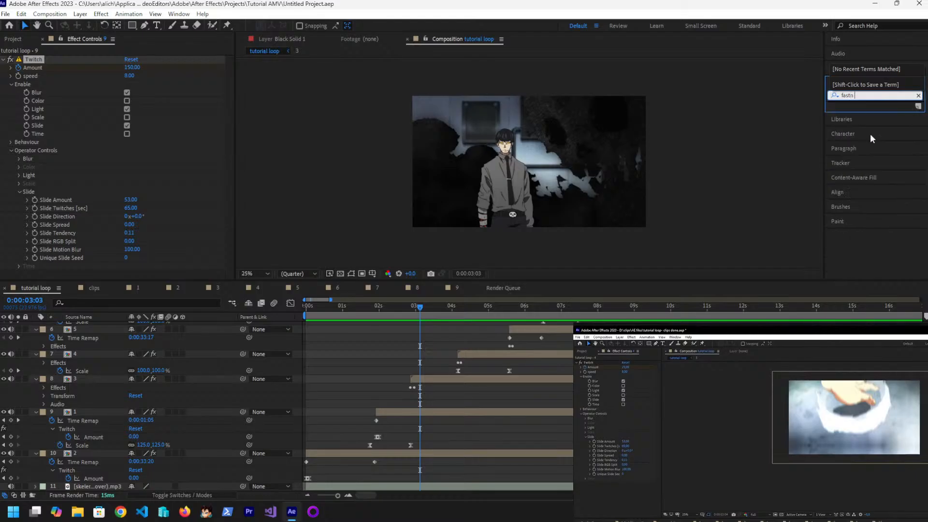
key("BackSpace")
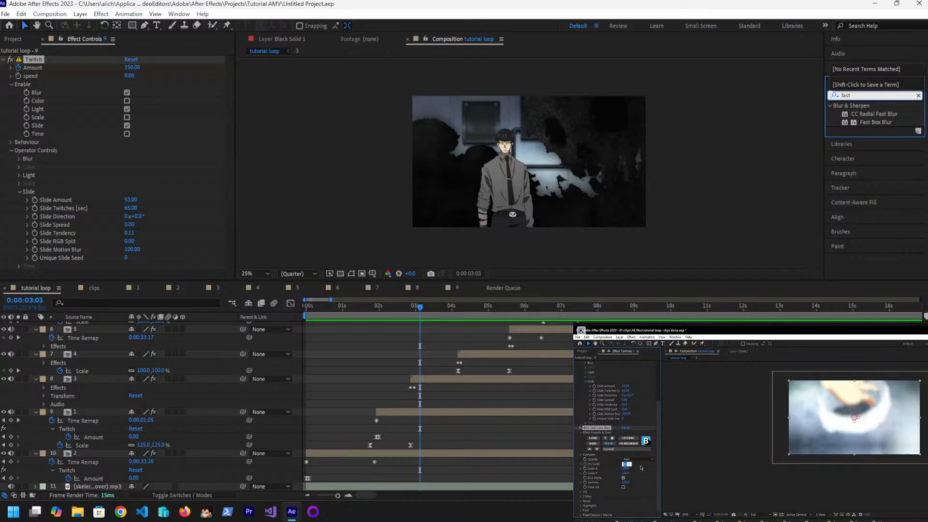
Move the playhead to 0:00:01:17 and collapse the revealed properties of all layers in the tutorial loop composition
left_click(317, 332)
left_click_drag(418, 309, 368, 313)
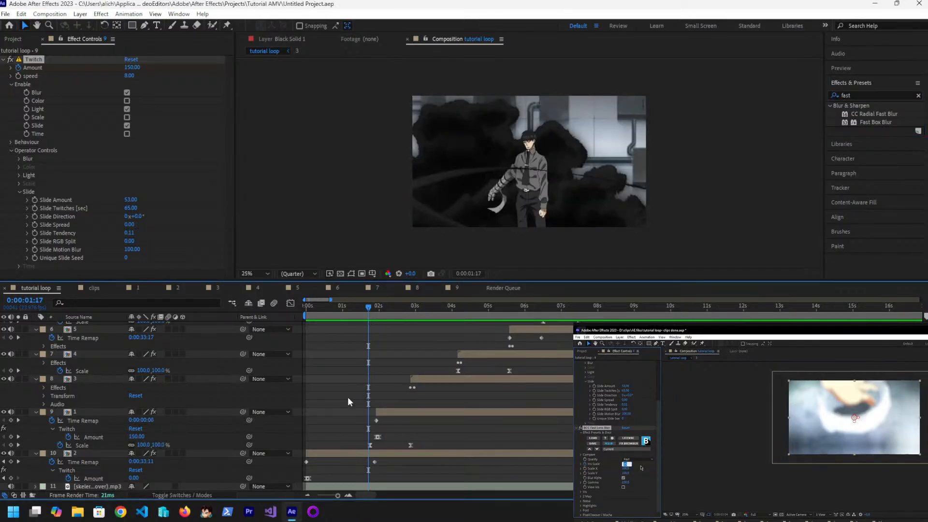
key("ctrl+a")
key("u")
key("u")
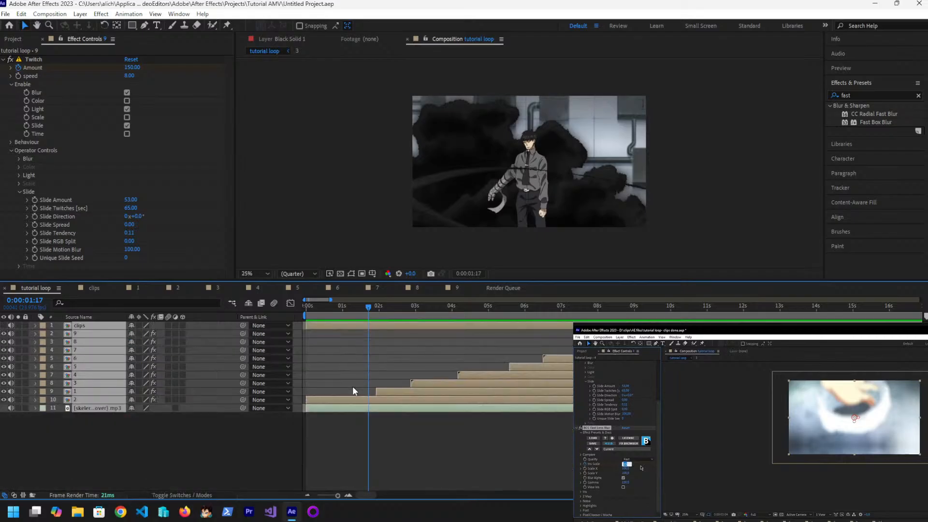
left_click(390, 426)
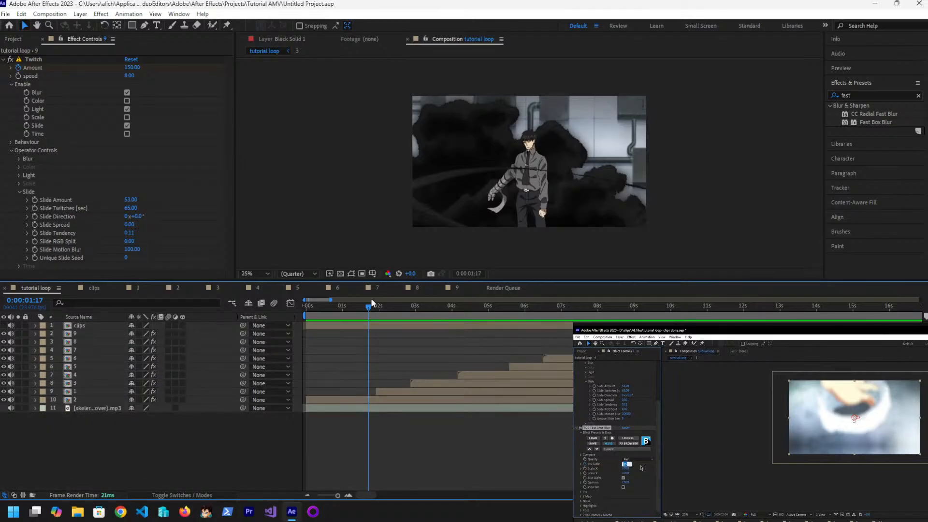
Move to the start of layer 5 at 0:00:05:14 and delete that layer's Twitch effect
left_click_drag(370, 304, 511, 338)
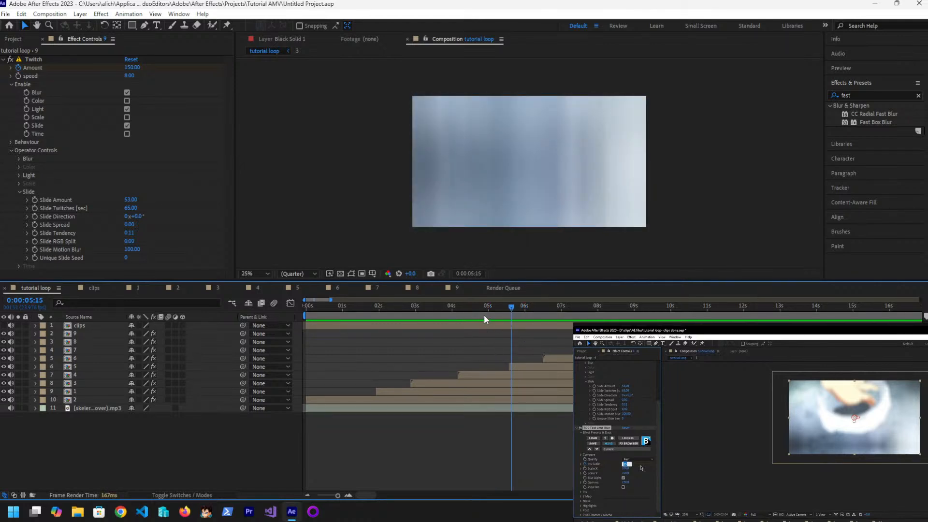
left_click(518, 367)
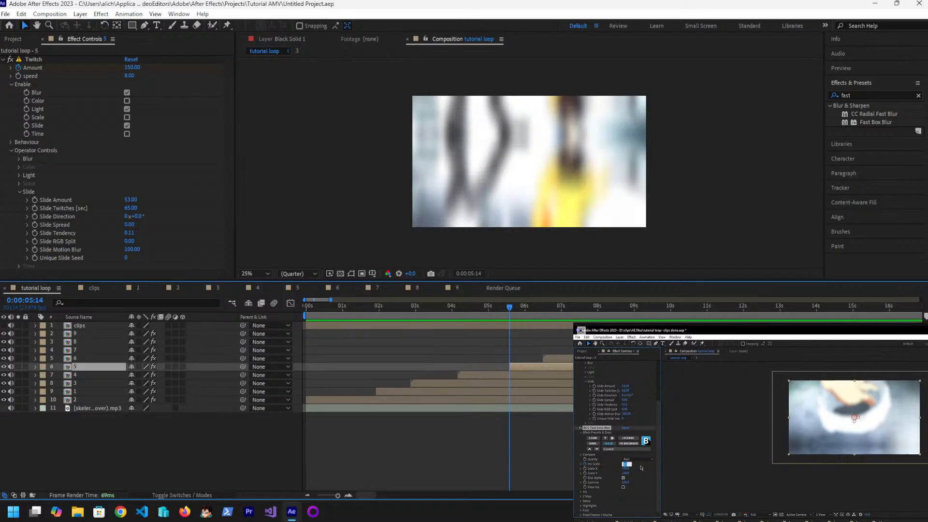
key("u")
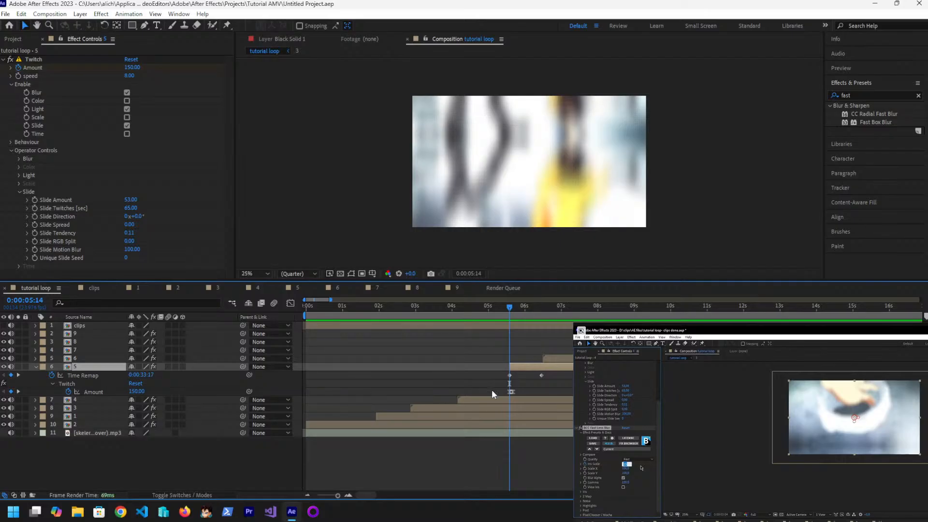
left_click(67, 384)
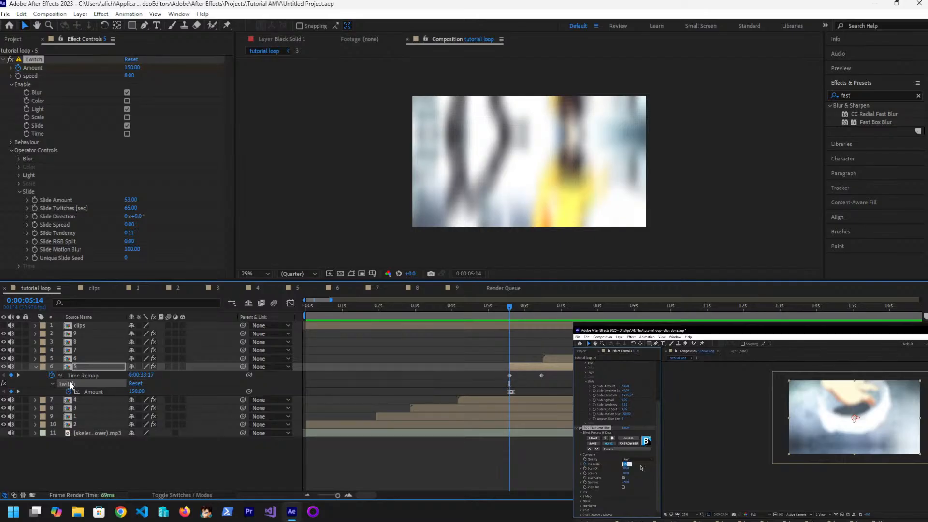
key("Delete")
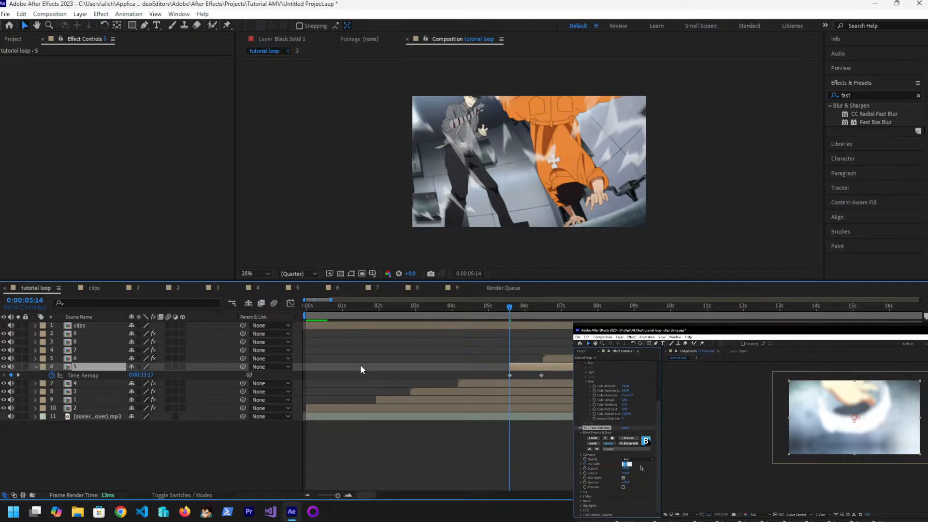
Check the opening frames of layer 5 one by one, return to 0:00:05:14 and save the project
key("Page_Down")
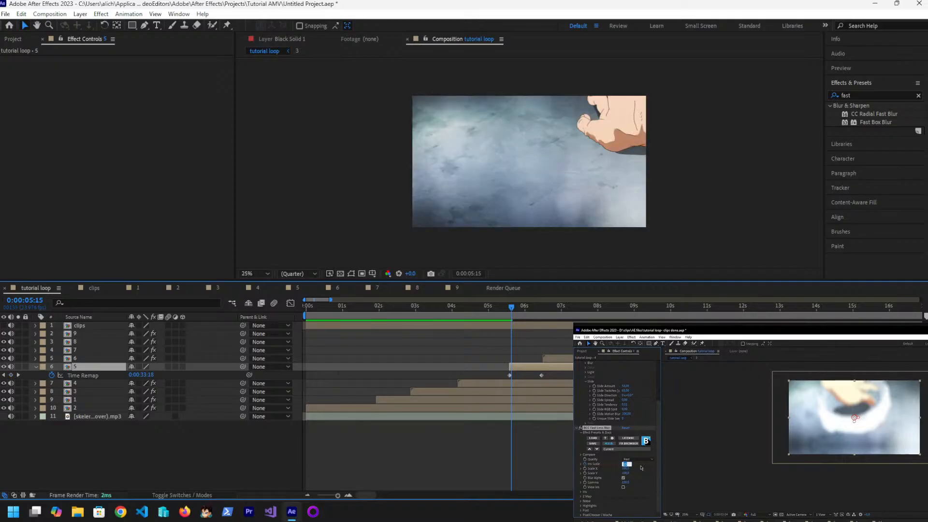
key("Page_Down")
key("Page_Down")
key("Page_Down")
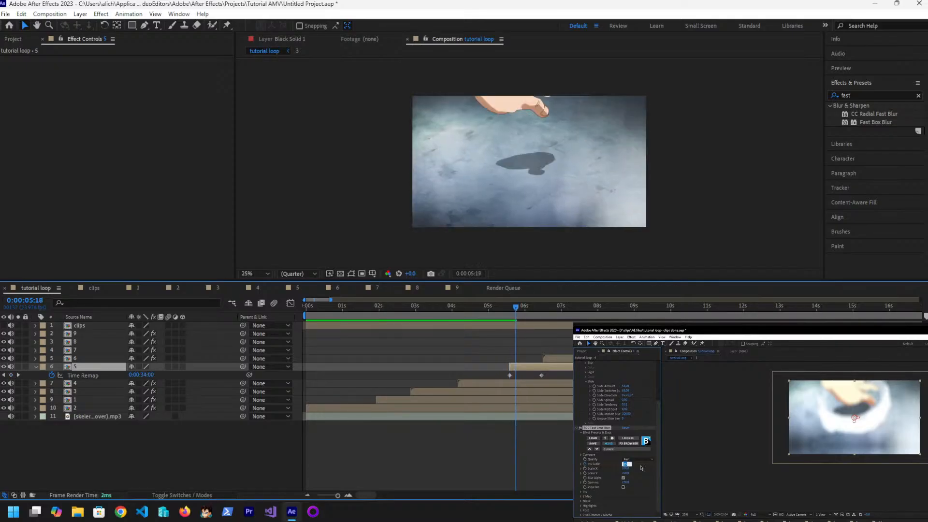
key("Page_Down")
key("Page_Up")
key("Page_Up")
key("Page_Up")
key("Page_Up")
key("Page_Up")
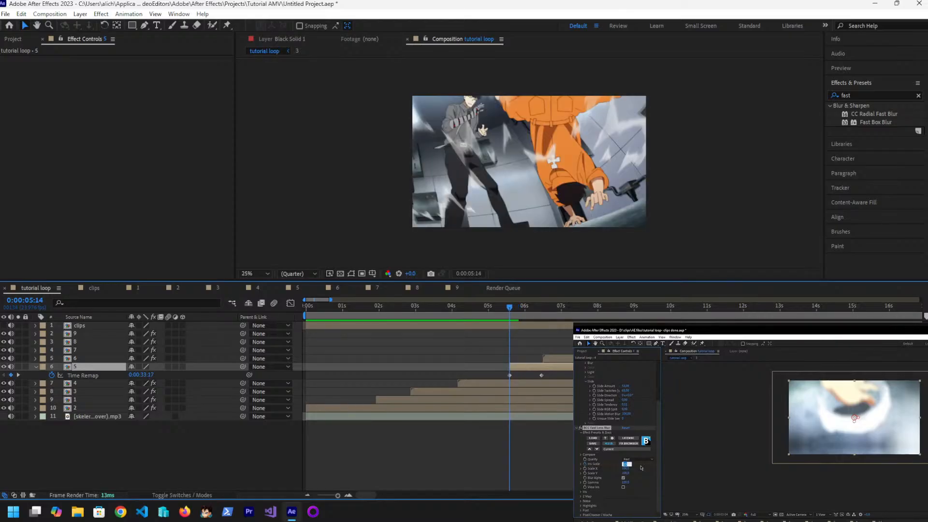
key("ctrl+s")
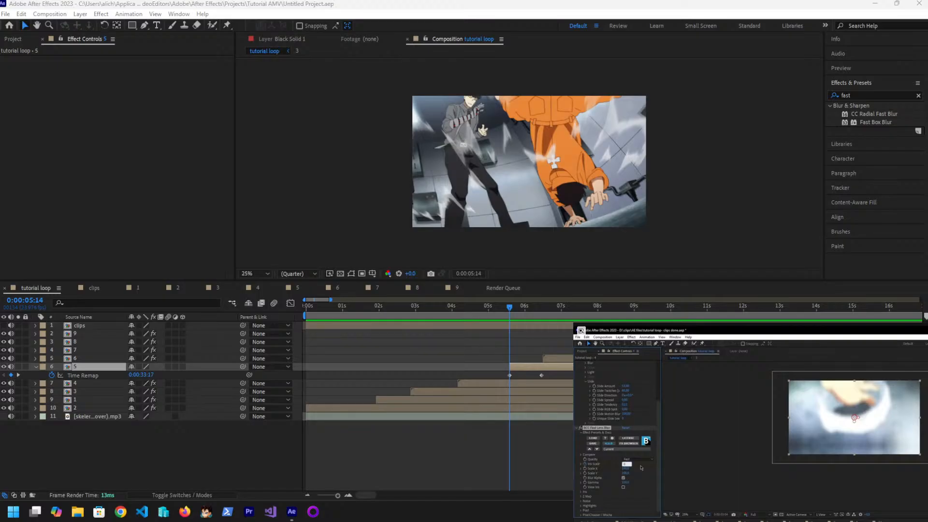
Try the Fast Box Blur and CC Radial Fast Blur effects on layer 5, removing each one again
left_click_drag(873, 122, 528, 368)
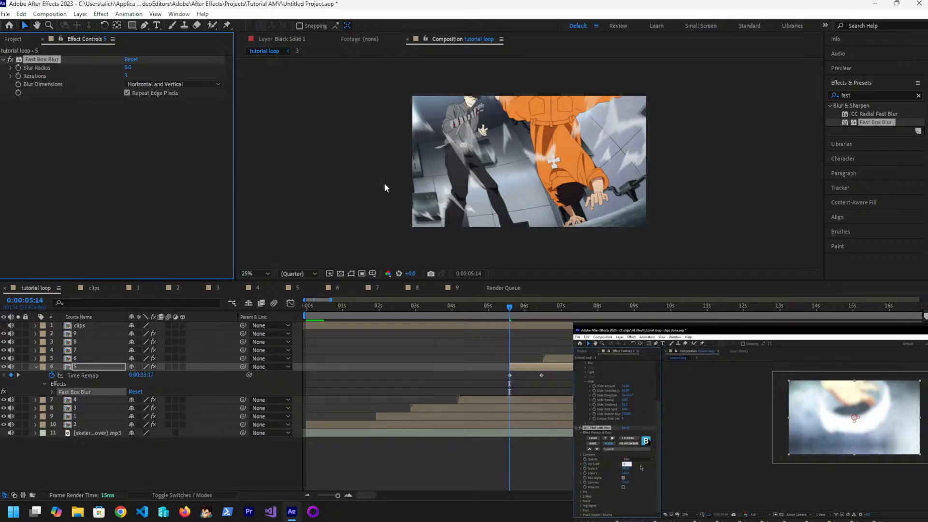
key("Delete")
left_click_drag(873, 114, 530, 373)
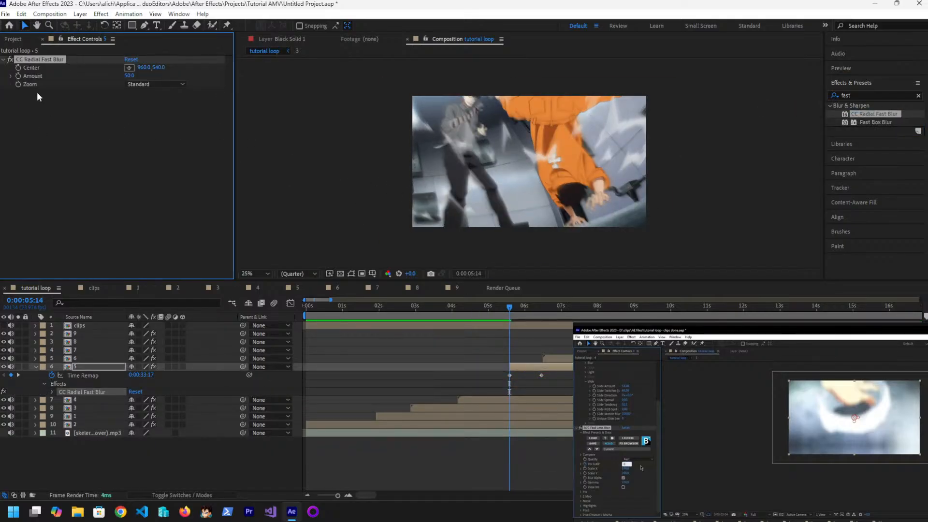
left_click(11, 76)
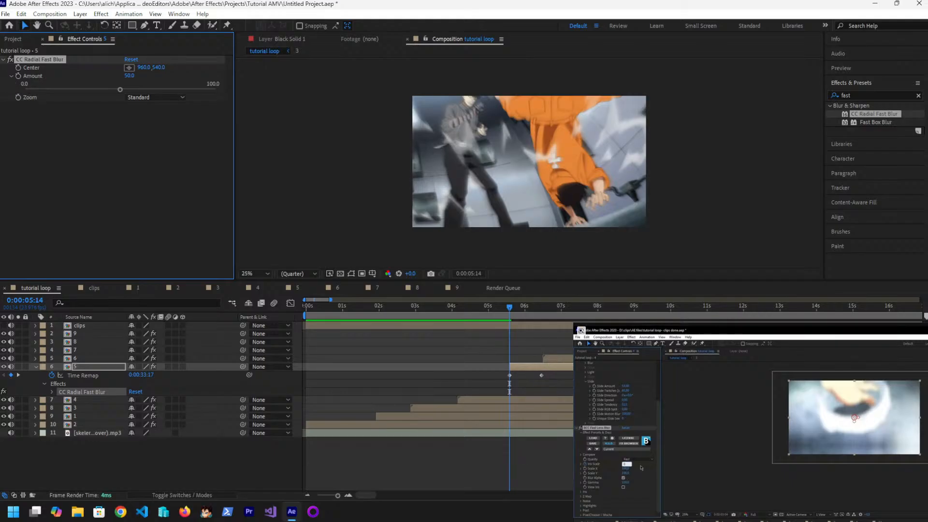
key("ctrl+z")
Search the effects for "blur" again and look through the Blur & Sharpen effects
double_click(861, 94)
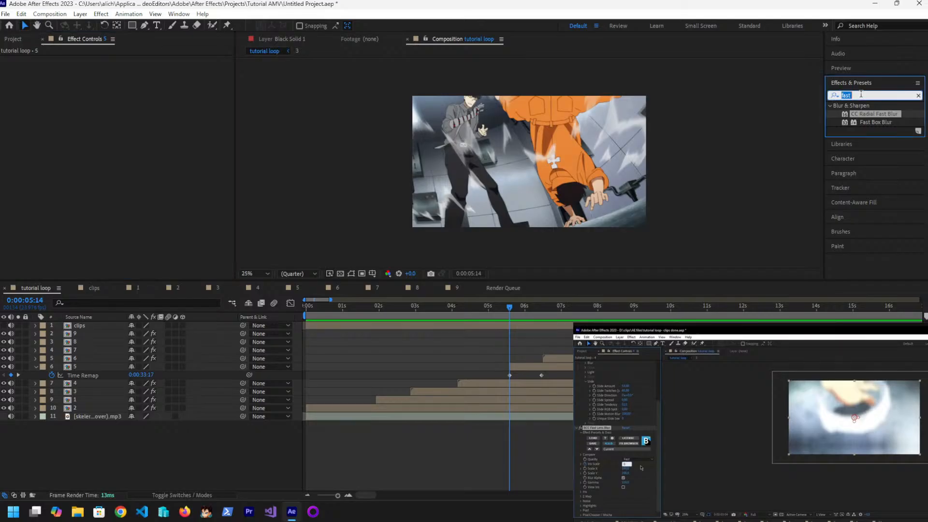
type("blur")
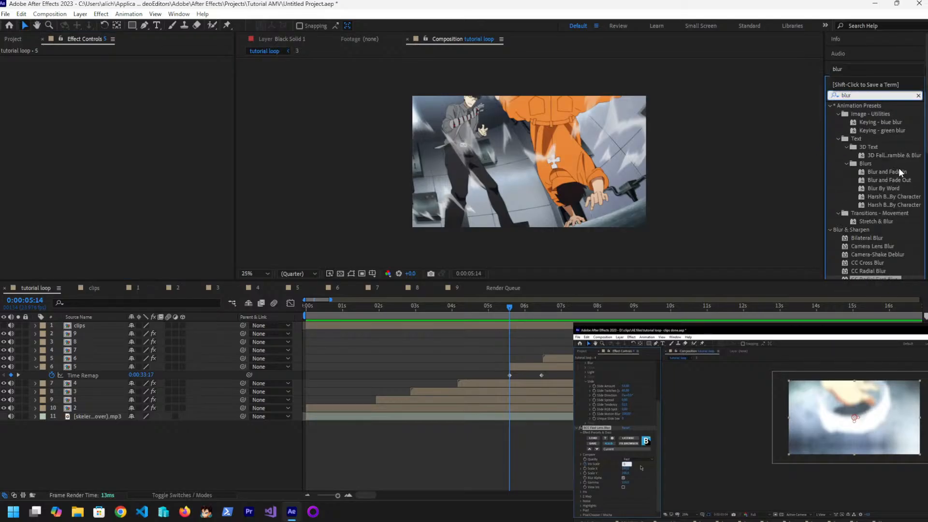
scroll(898, 167, "down", 3)
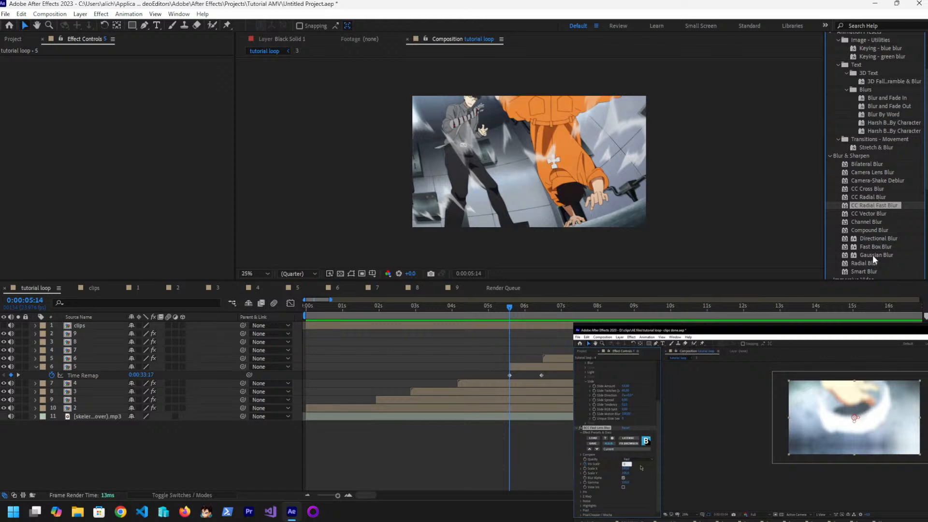
scroll(891, 227, "down", 1)
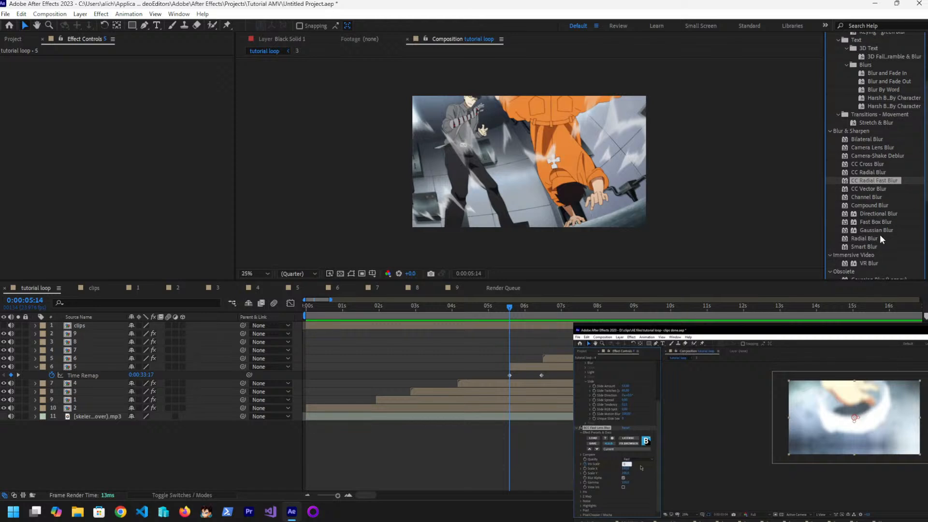
Try the Radial Blur and Bilateral Blur effects on layer 5, undoing each one
left_click_drag(877, 236, 538, 372)
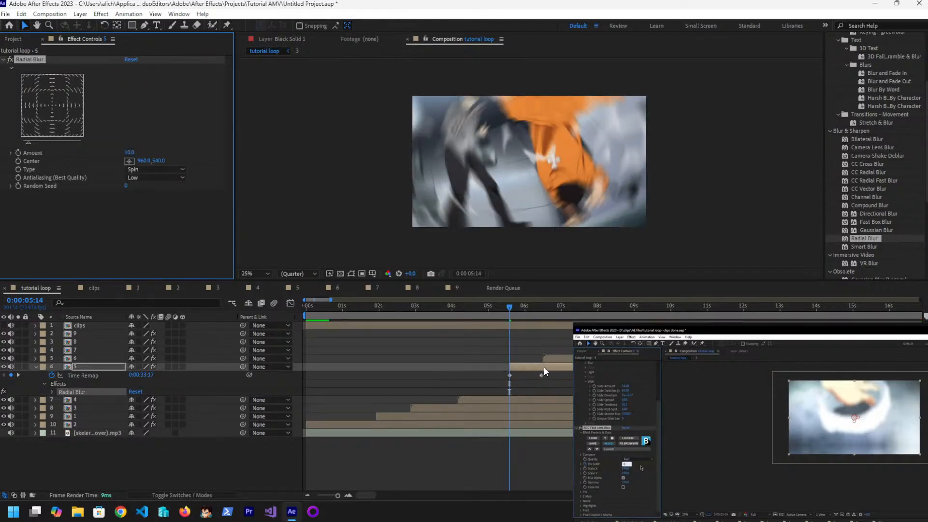
key("ctrl+z")
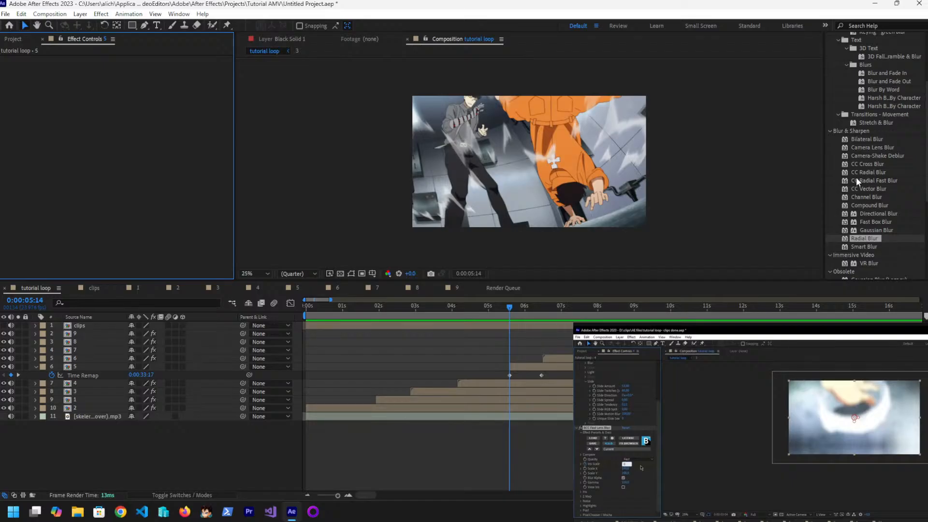
left_click_drag(867, 140, 535, 367)
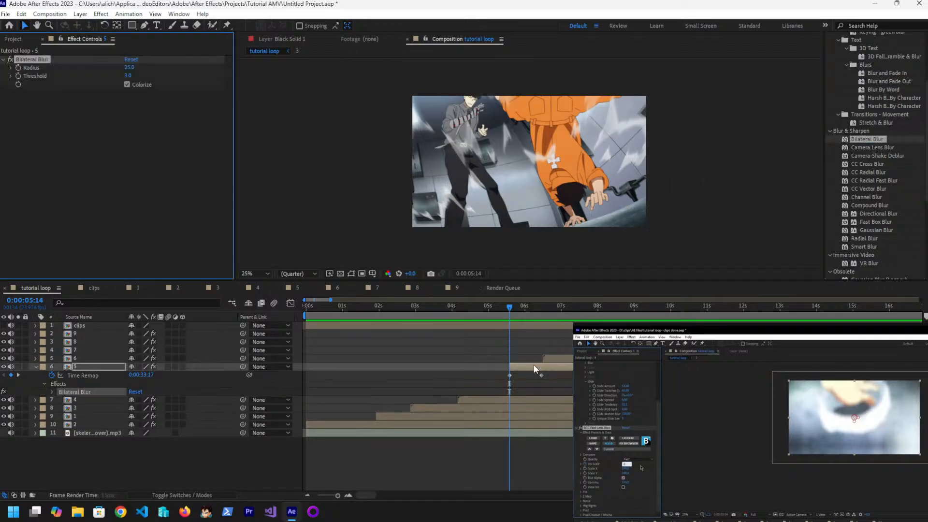
key("ctrl+z")
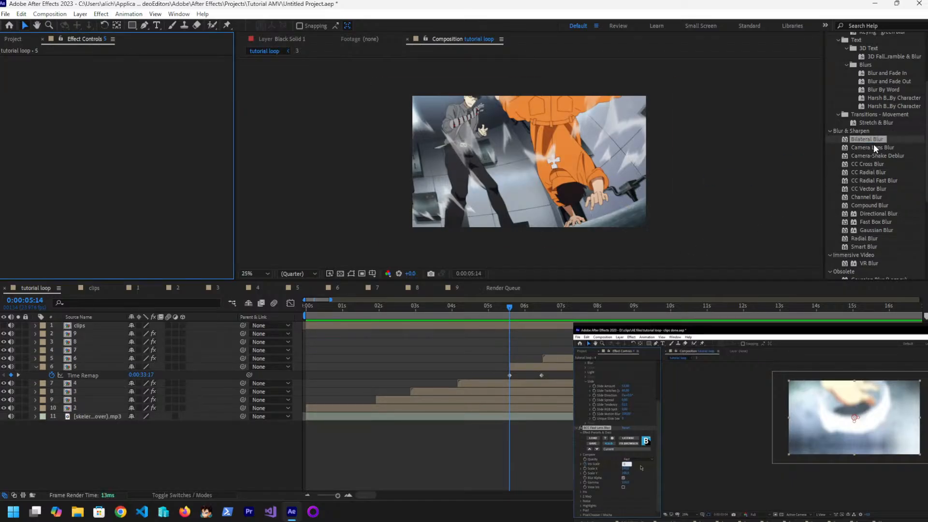
Apply the Camera Lens Blur effect to layer 5 and set its Blur Radius to 8.0
left_click_drag(872, 147, 536, 367)
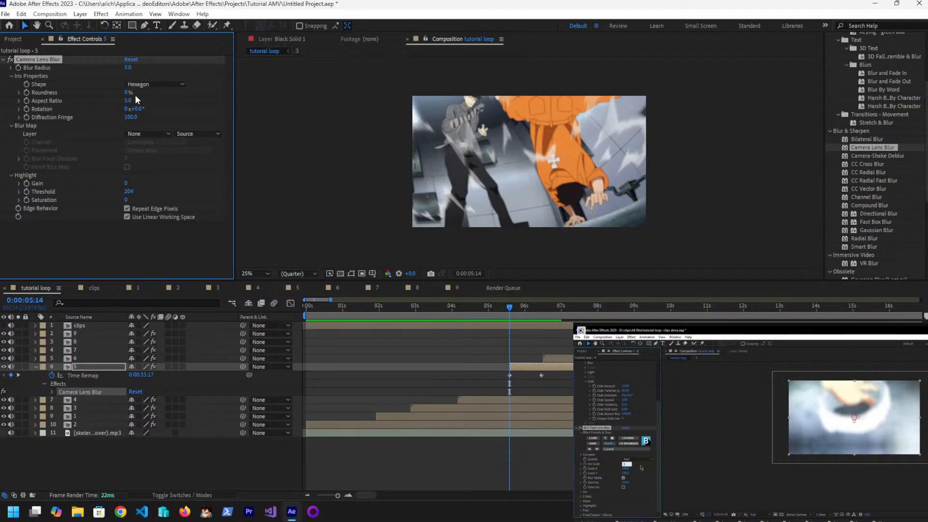
mouse_move(128, 93)
left_mouse_down()
mouse_move(147, 89)
mouse_move(116, 102)
left_mouse_up()
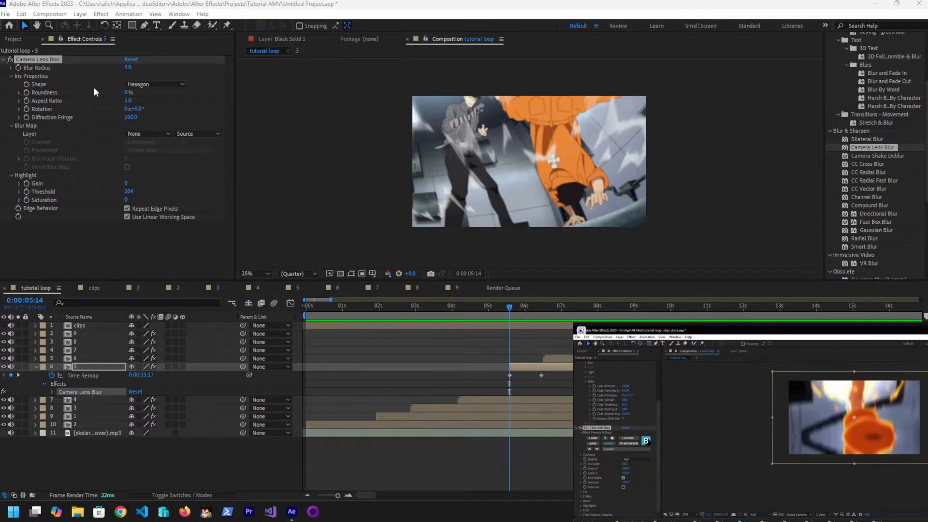
mouse_move(128, 68)
left_mouse_down()
mouse_move(162, 69)
mouse_move(133, 73)
left_mouse_up()
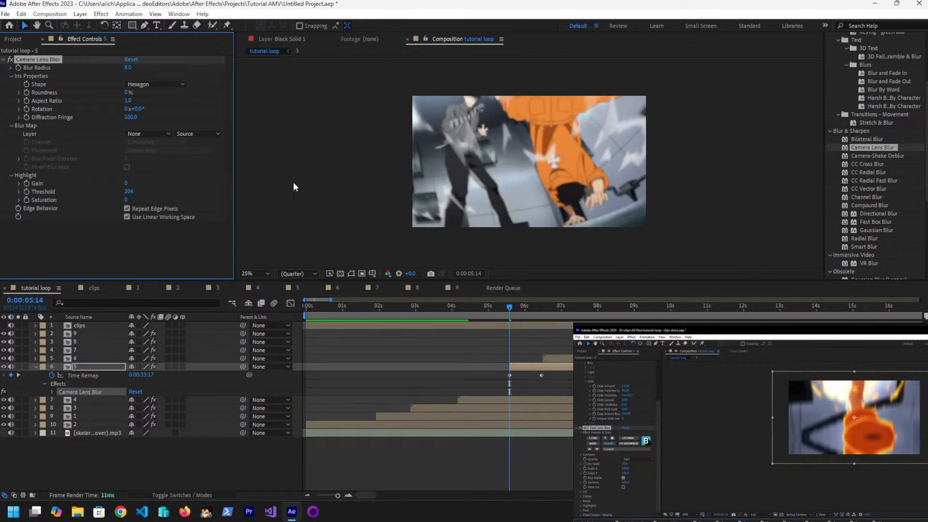
Set the Camera Lens Blur's Blur Radius on layer 5 to 0 and start keyframing it at 0:00:05:14
left_click(128, 67)
type("0")
left_click(21, 67)
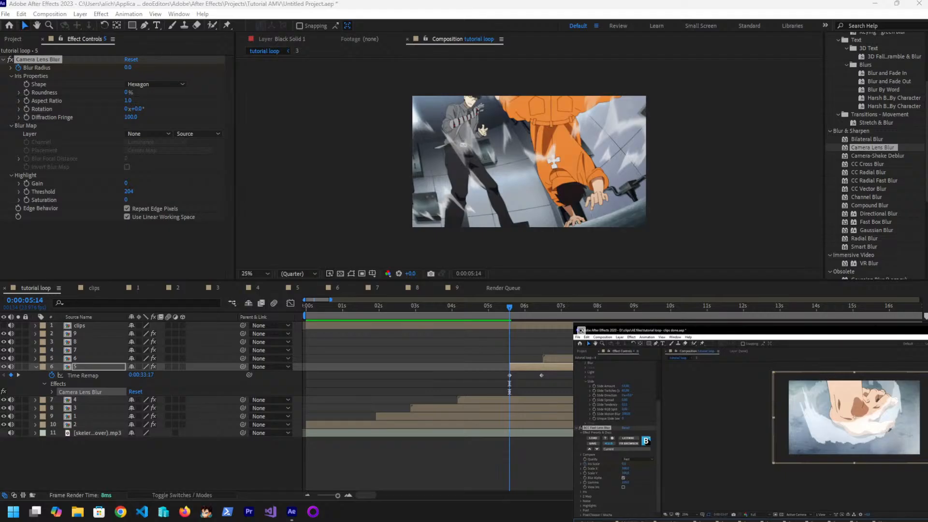
left_click(594, 4)
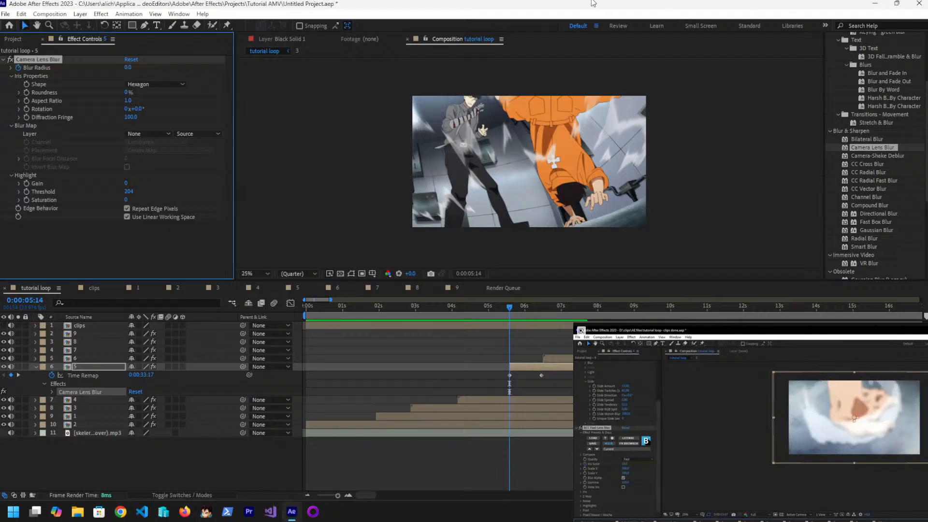
Add a Blur Radius keyframe of 10 on layer 5 at 0:00:05:23
key("space")
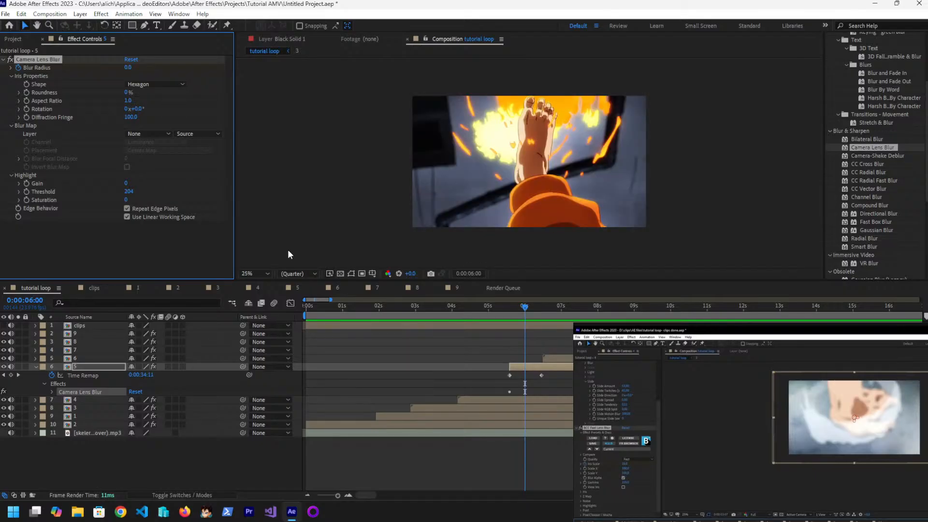
key("Page_Up")
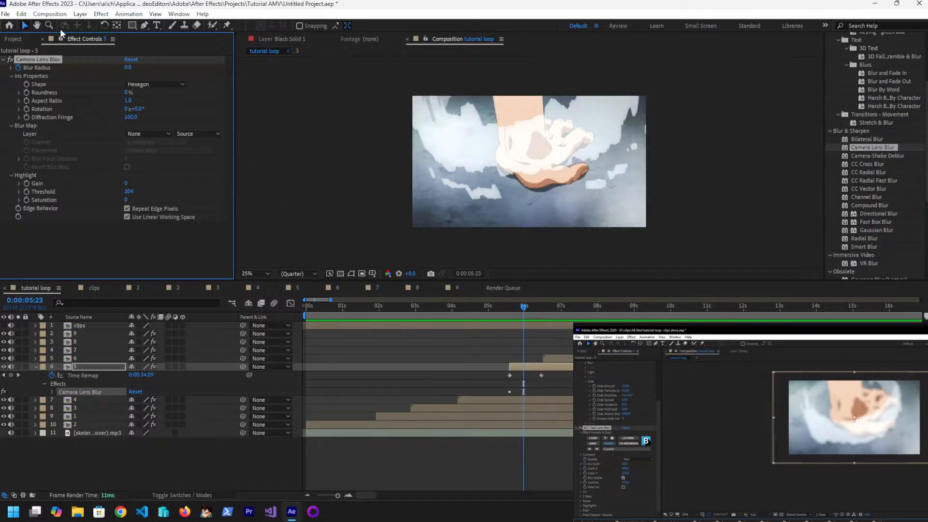
left_click(126, 68)
type("10")
key("Return")
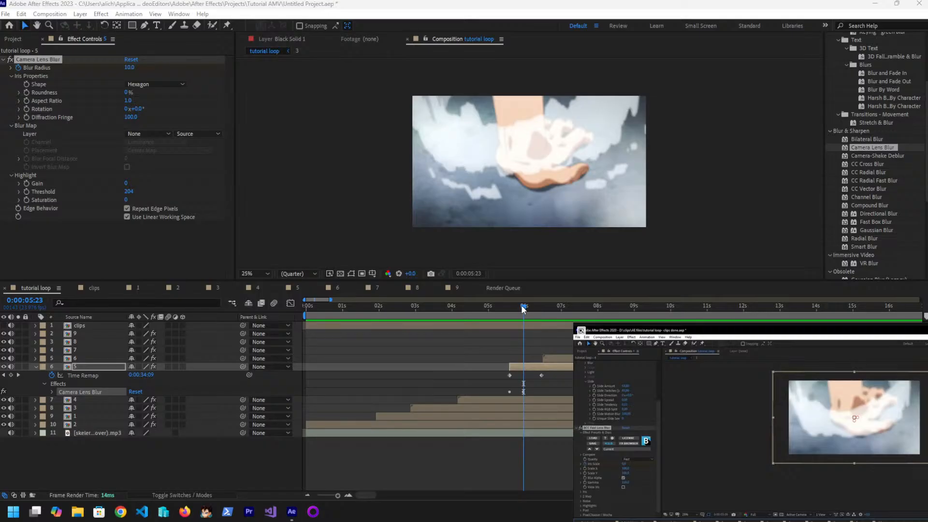
Add a closing Blur Radius keyframe of 0 on layer 5 at 0:00:06:12
left_click_drag(523, 309, 540, 306)
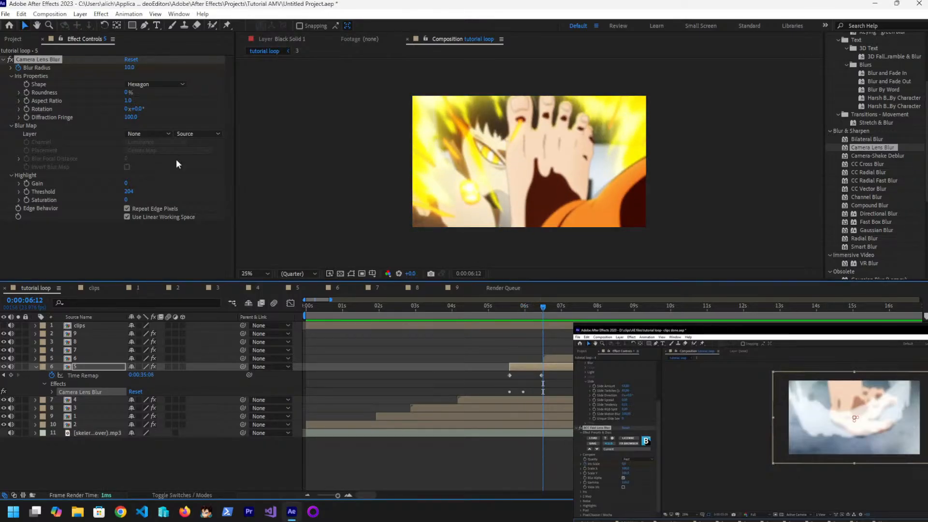
left_click(130, 67)
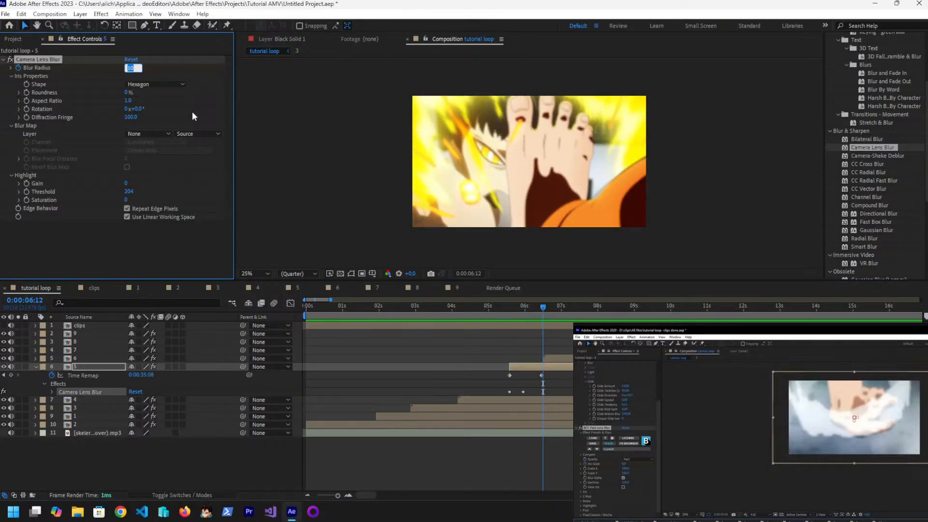
type("0")
key("Return")
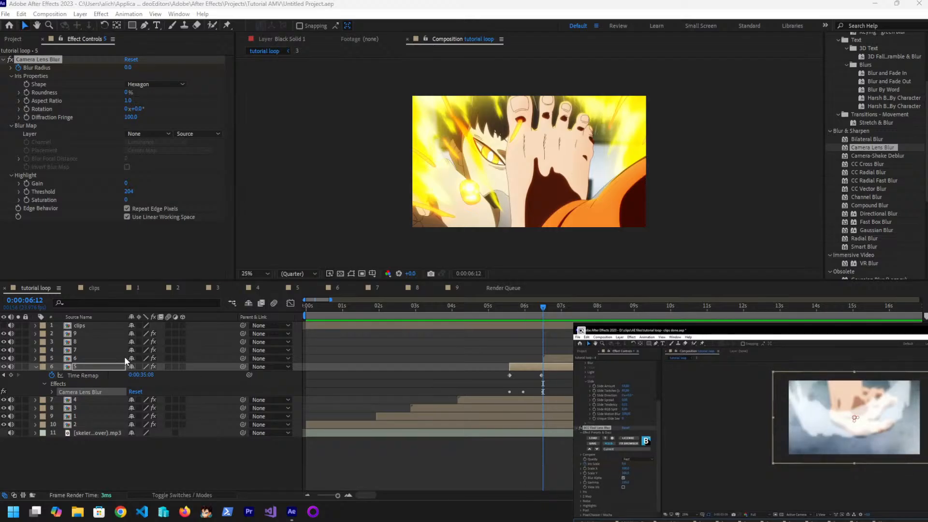
Ease all the Blur Radius keyframes and extend the outer keyframes' graph handles inward to form a sharp peak at the middle keyframe
left_click(37, 67)
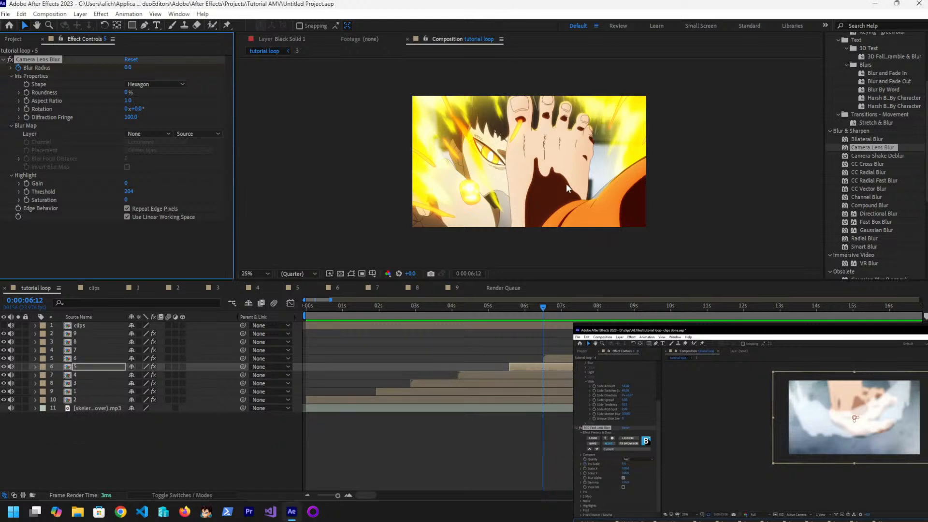
left_click_drag(551, 395, 492, 402)
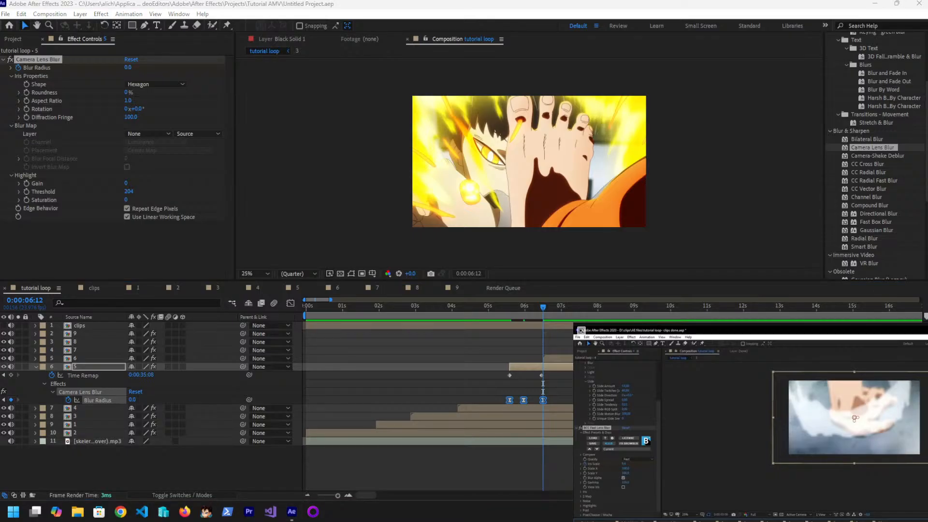
left_click(290, 304)
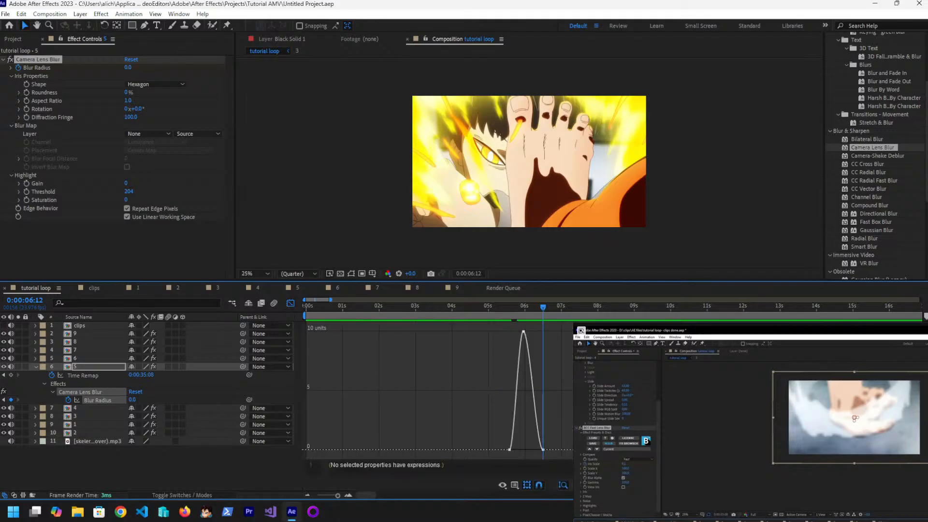
left_click_drag(559, 437, 535, 457)
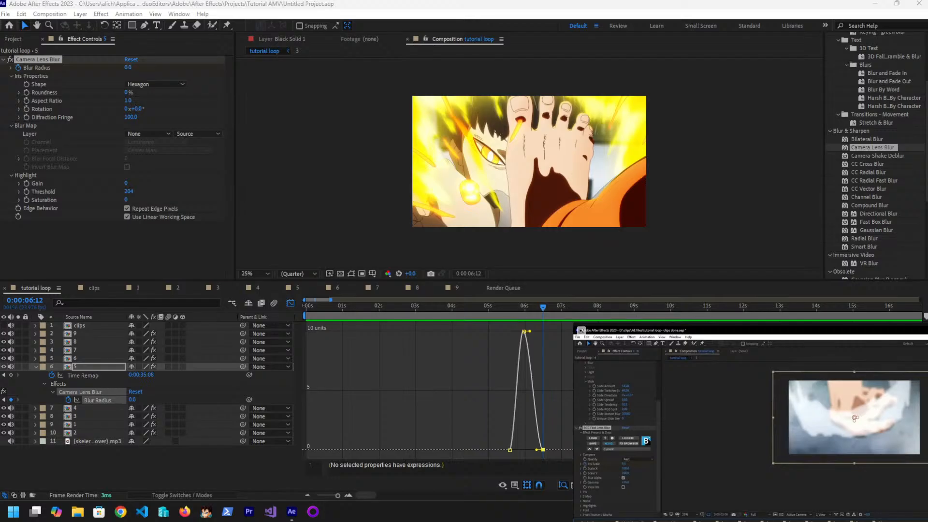
left_click_drag(536, 449, 512, 449)
left_click(542, 449)
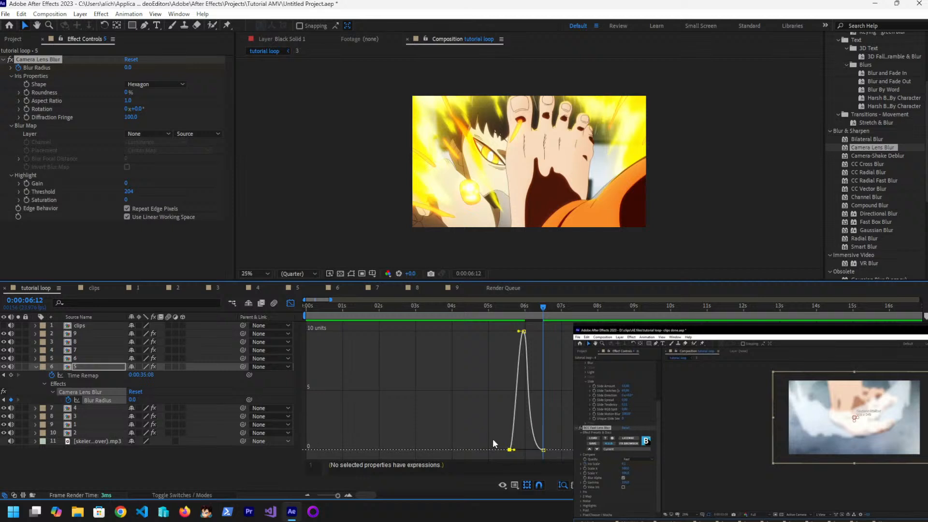
left_click_drag(493, 435, 534, 453)
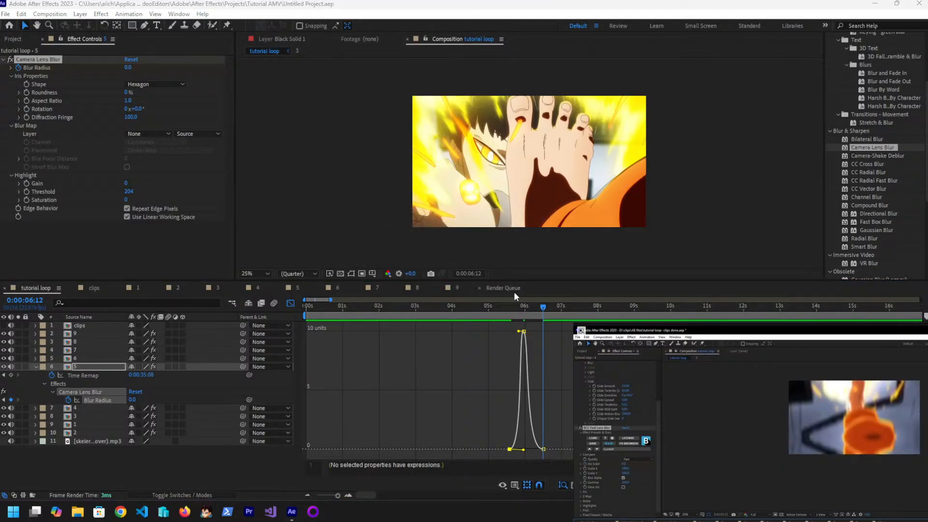
Play back layer 5's blur transition several times, starting just before the clip, to check its timing
mouse_move(519, 305)
left_mouse_down()
mouse_move(468, 308)
mouse_move(502, 306)
left_mouse_up()
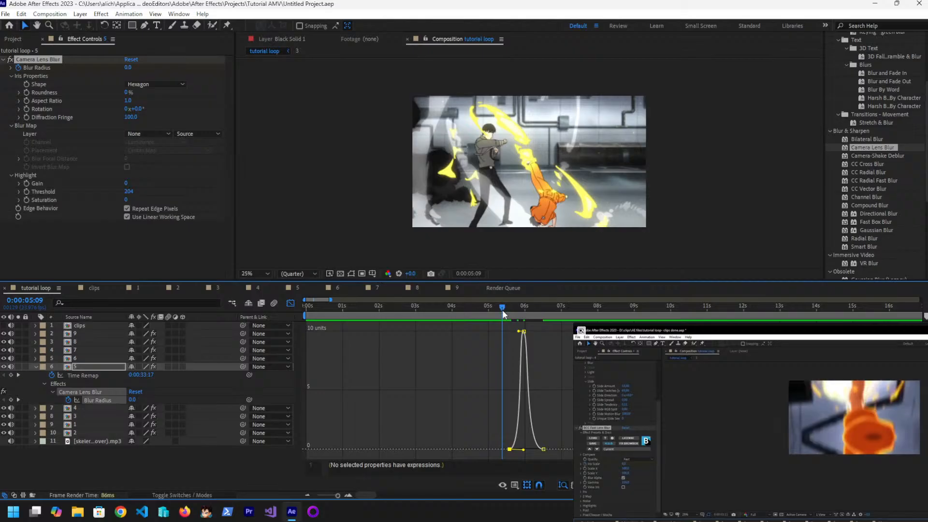
key("space")
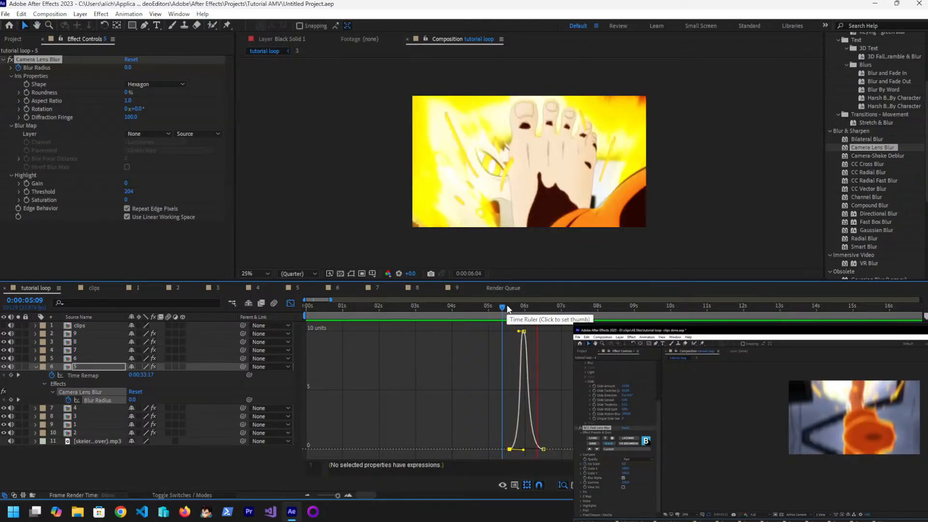
key("space")
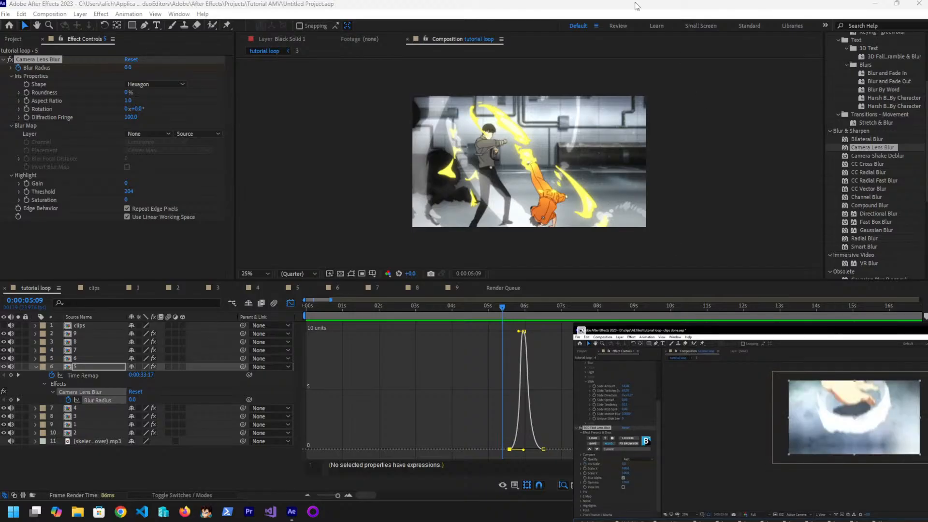
key("space")
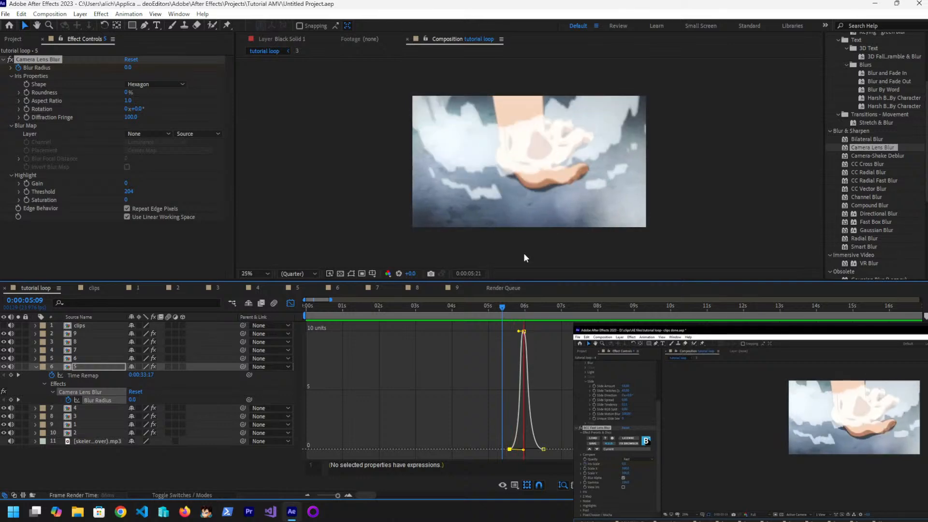
key("space")
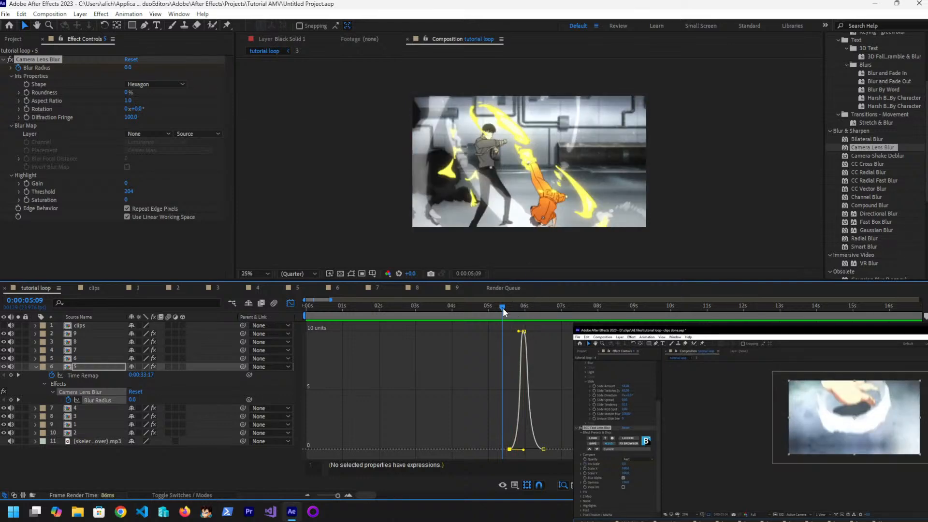
left_click_drag(503, 309, 507, 308)
key("space")
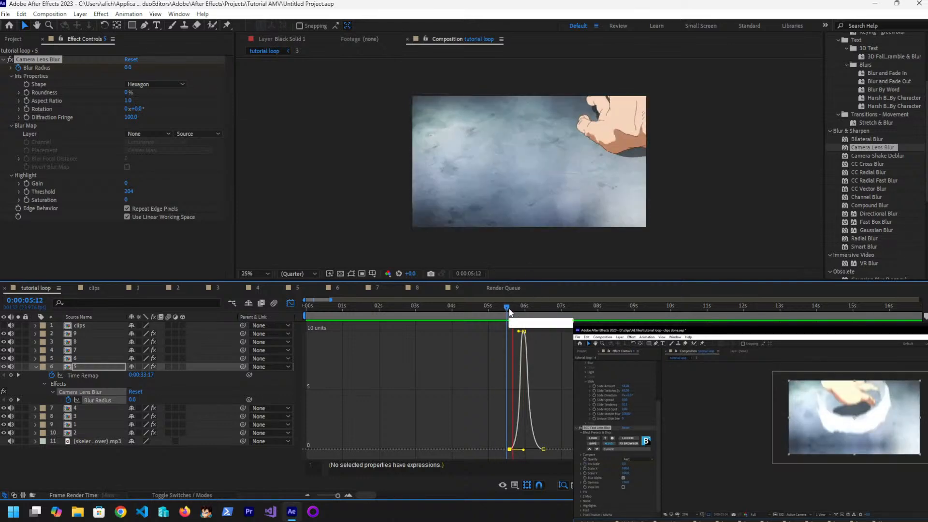
key("space")
key("space")
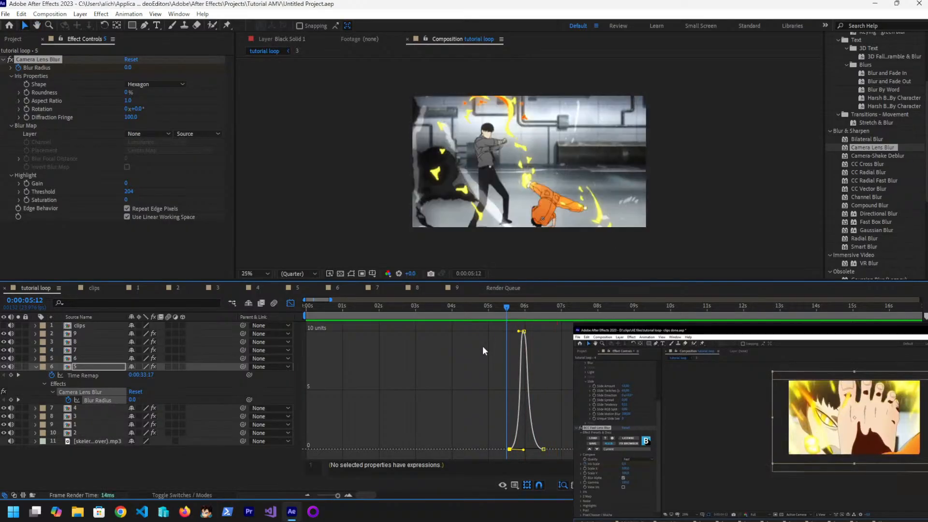
key("space")
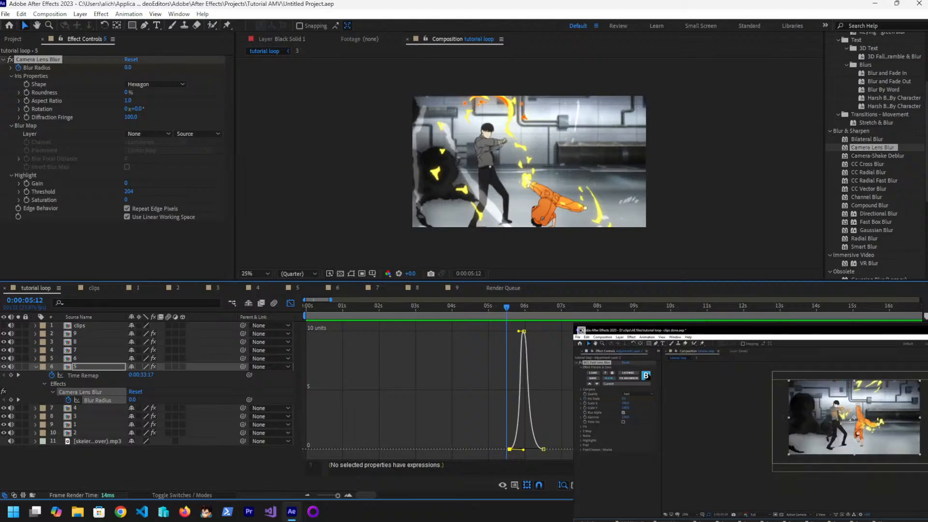
Close the graph view and add an adjustment layer directly above layer 8, with the current time at 0:00:08:07
left_click(289, 304)
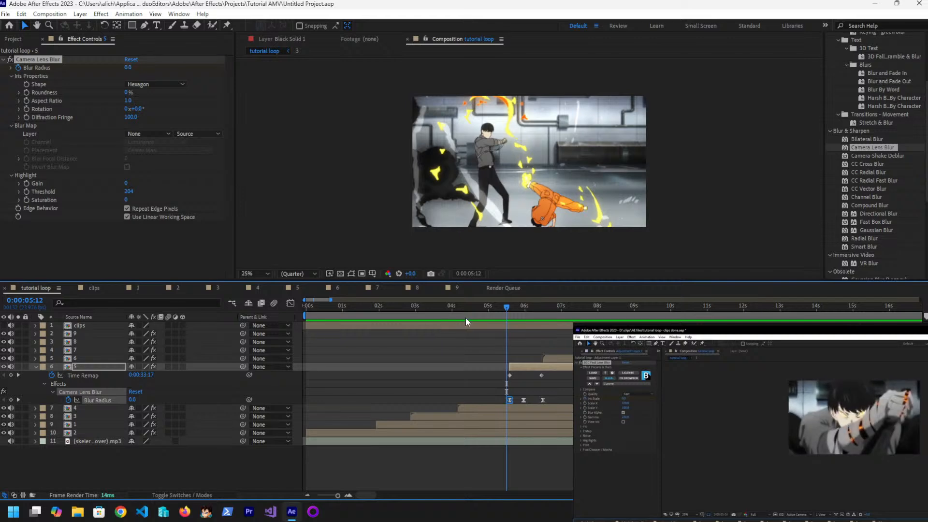
left_click_drag(511, 312, 607, 319)
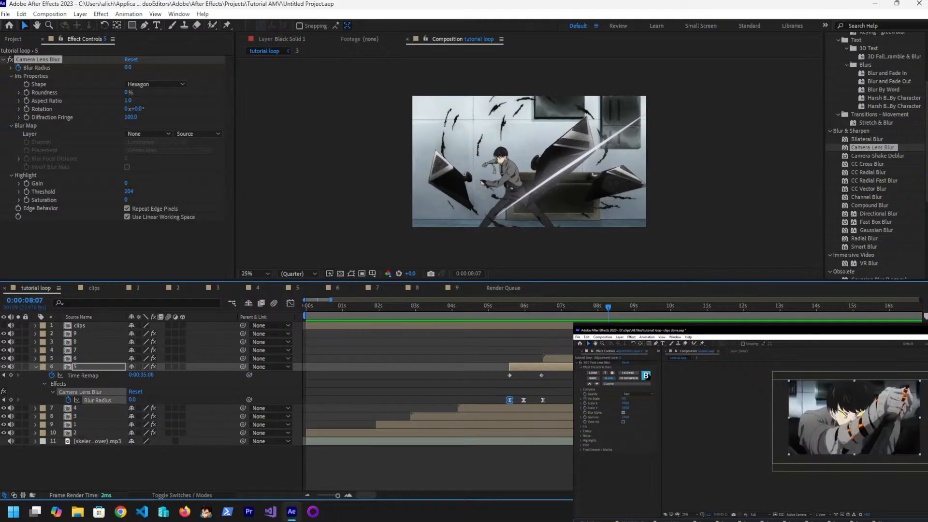
left_click(642, 350)
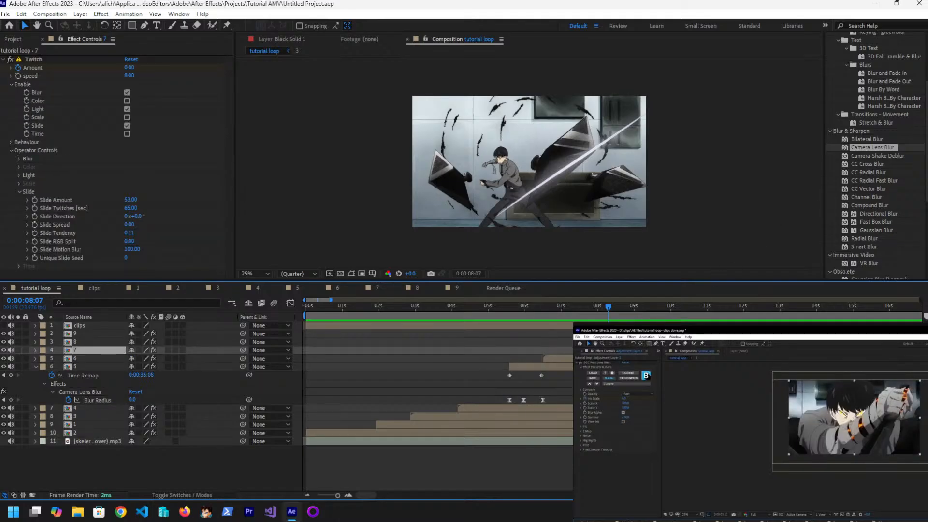
left_click(643, 341)
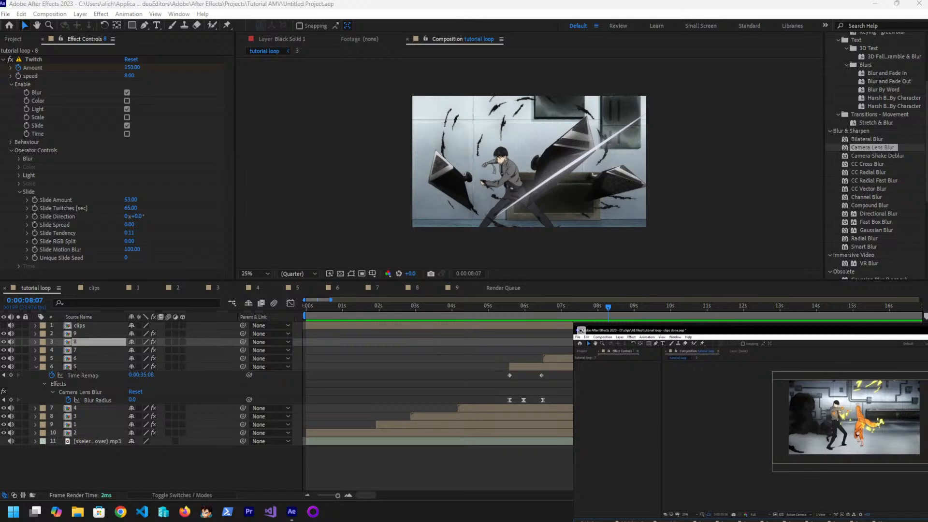
left_click(448, 30)
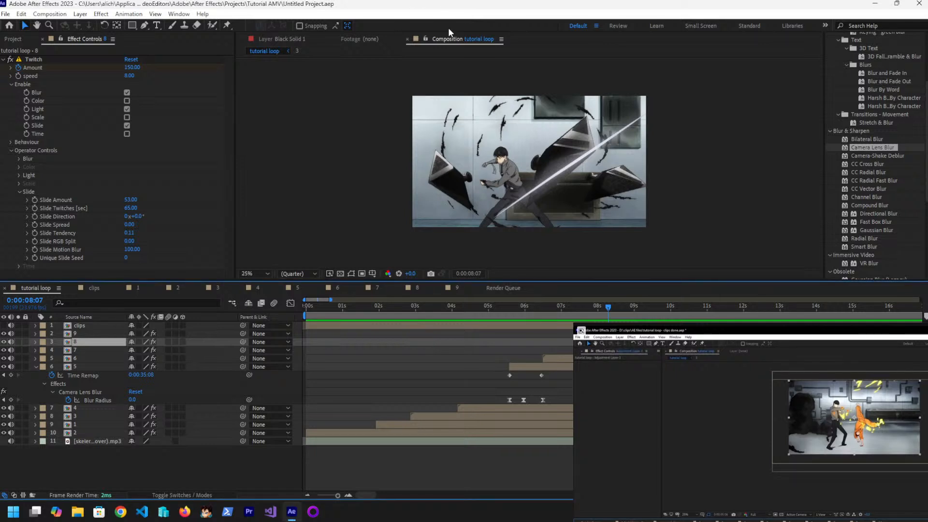
key("ctrl+alt+y")
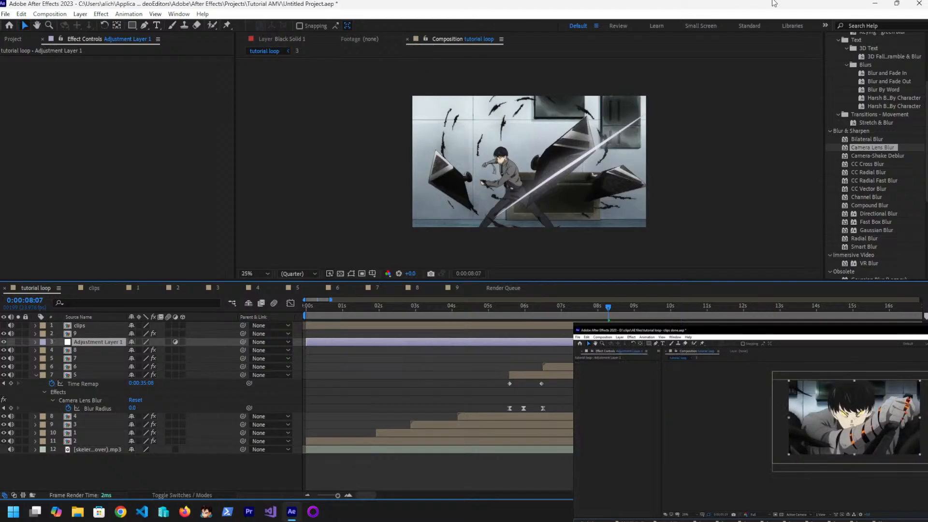
Split the adjustment layer at 0:00:08:07 and delete the part before that time
key("ctrl+d")
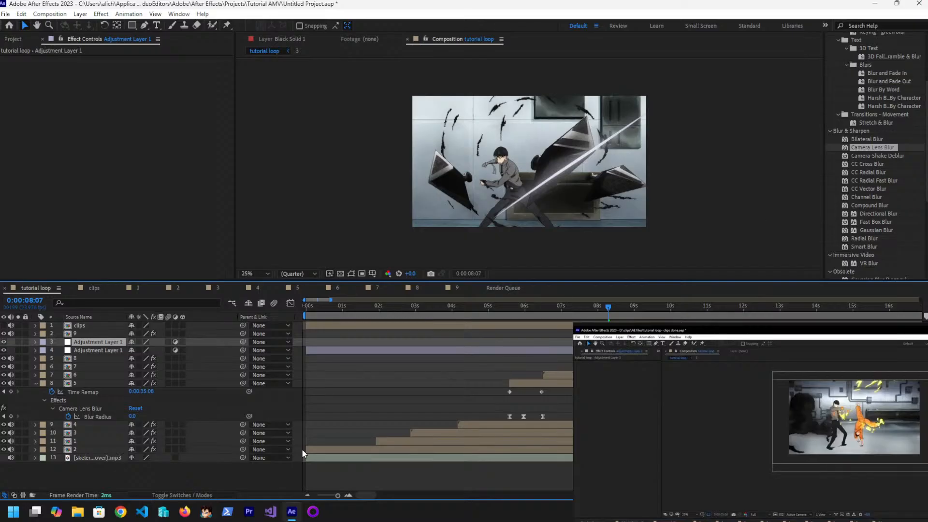
left_click(445, 349)
key("Delete")
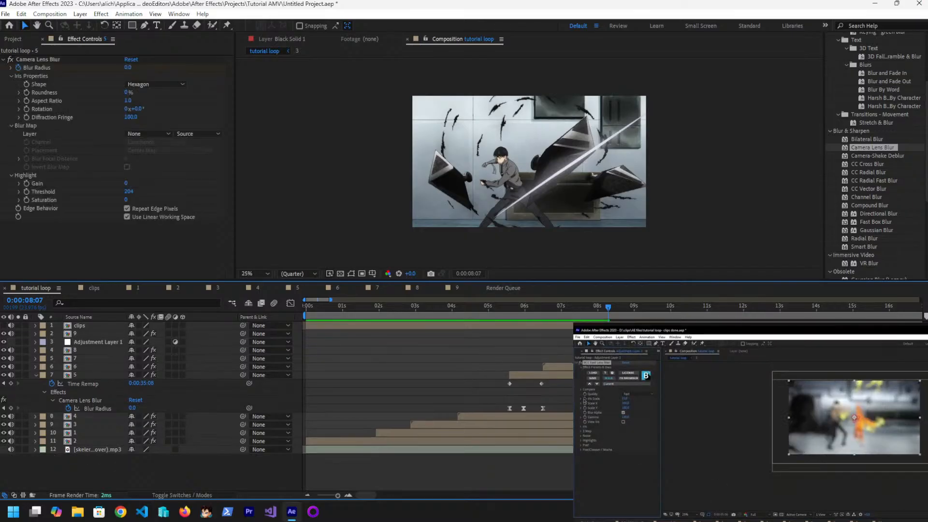
Split the remaining adjustment layer at 0:00:08:15 and delete the part after that time
left_click(96, 341)
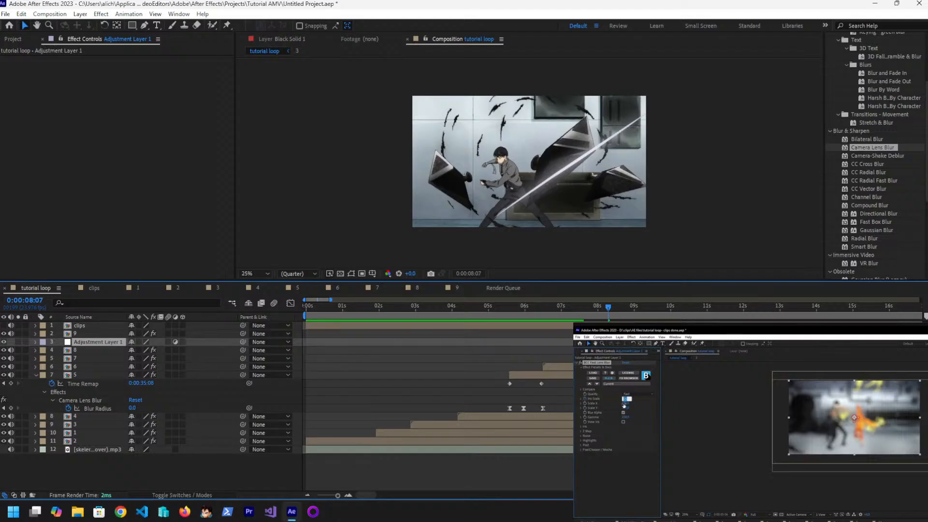
left_click_drag(608, 310, 620, 309)
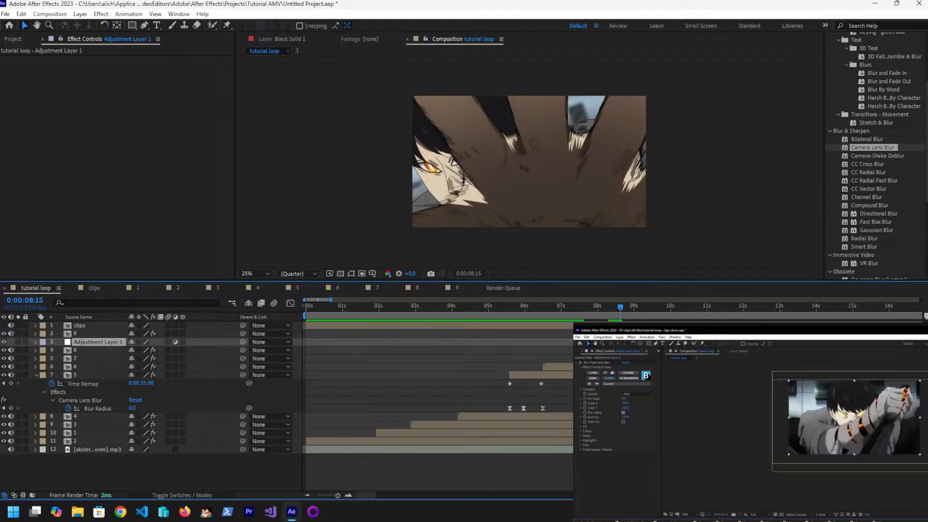
key("ctrl+d")
key("Delete")
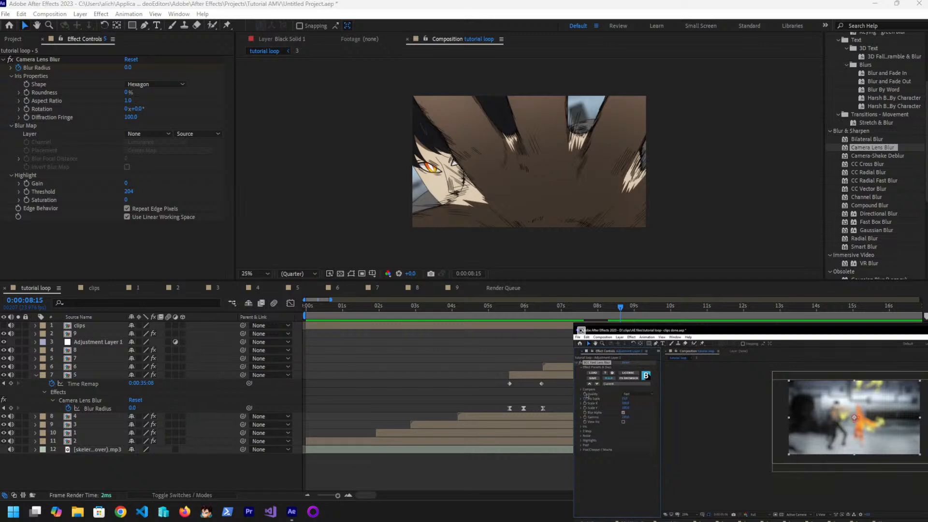
Select the adjustment layer above layer 8 and apply the Camera Lens Blur effect to it
left_click(98, 341)
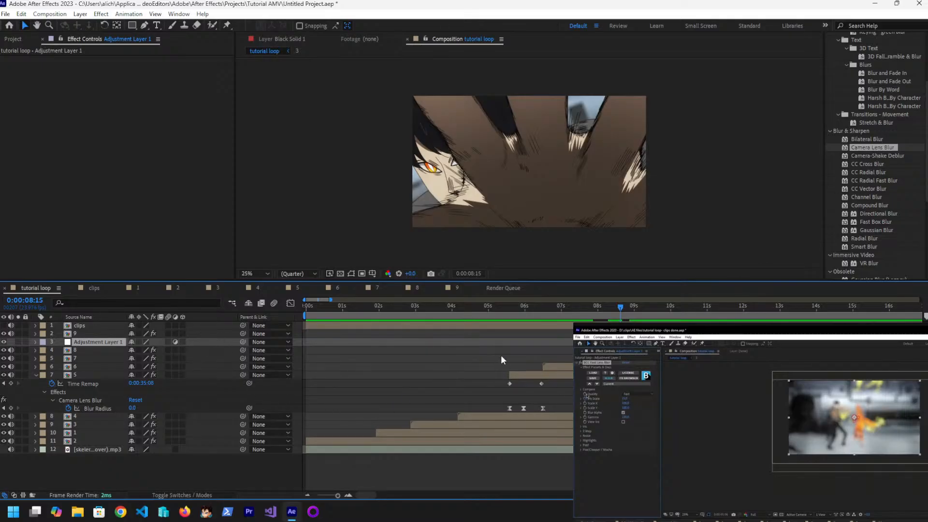
left_click(535, 374)
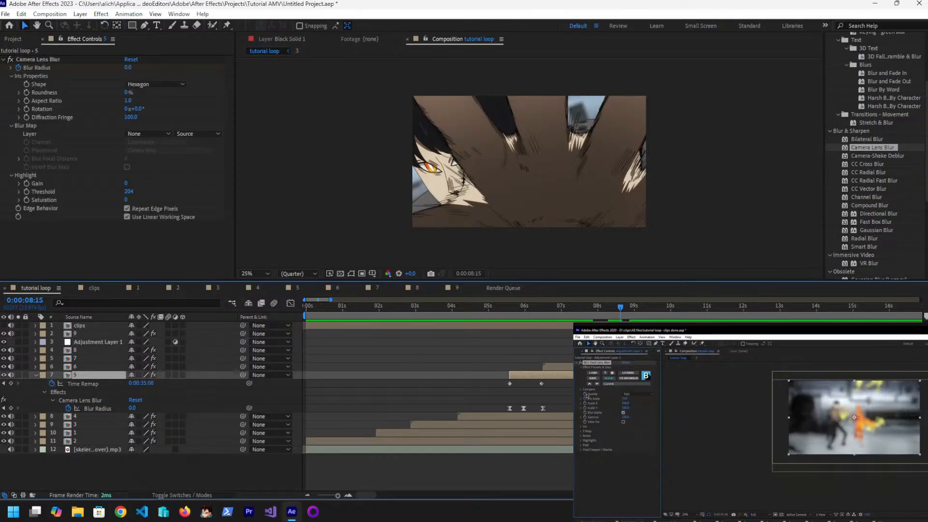
key("ctrl+Up")
key("ctrl+Up")
key("ctrl+Up")
key("ctrl+Up")
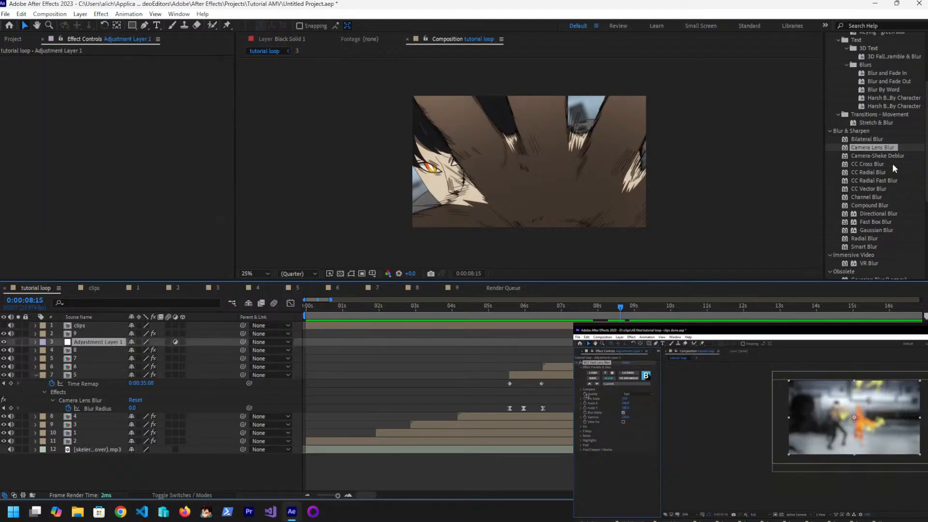
key("ctrl+Up")
key("ctrl+Down")
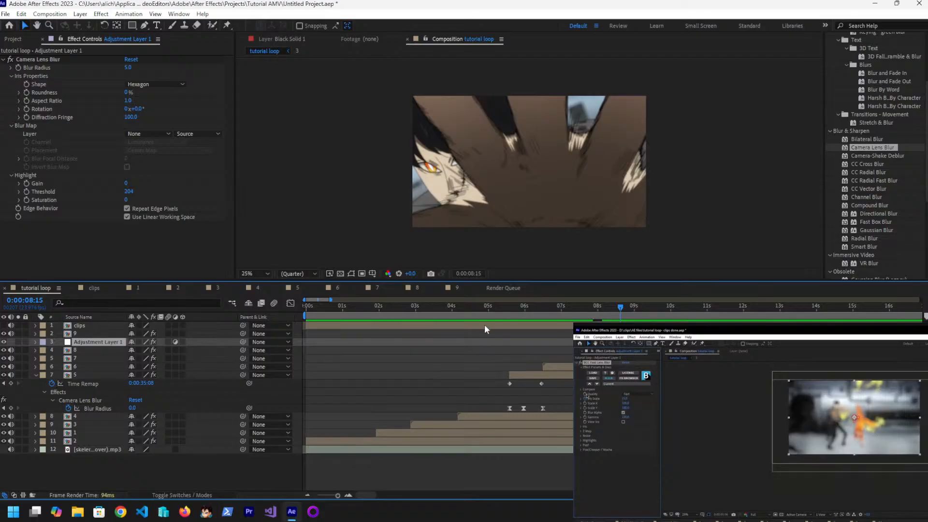
Expand the adjustment layer's Camera Lens Blur properties in the timeline
left_click(36, 342)
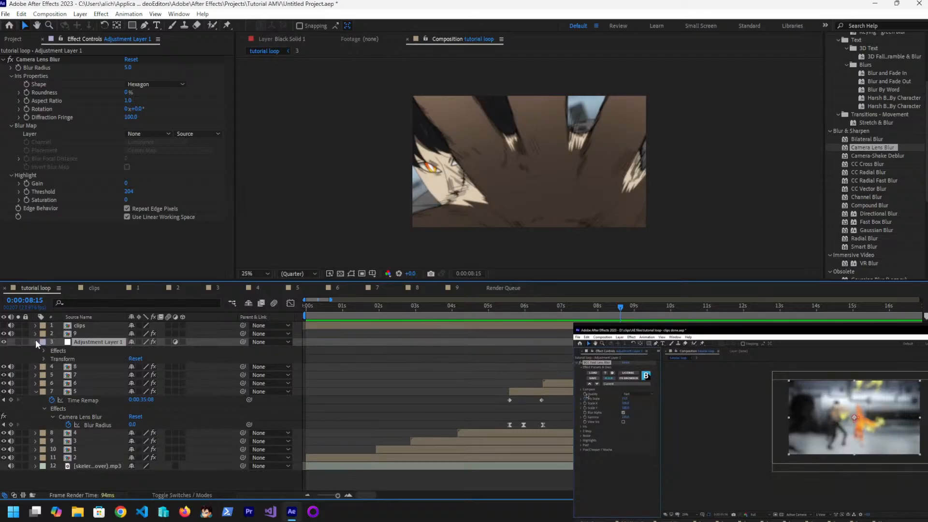
left_click(44, 357)
left_click(43, 350)
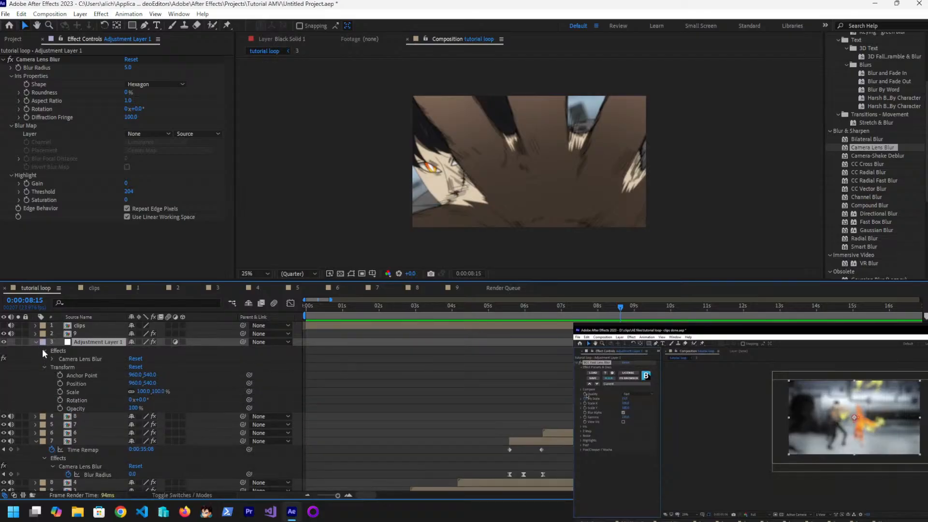
left_click(50, 359)
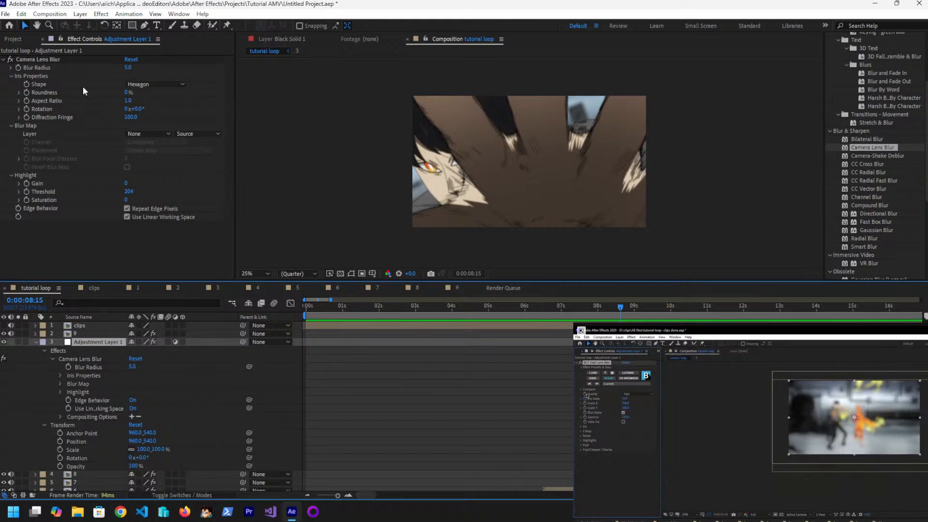
Start keyframing the adjustment layer's Blur Radius at 0:00:07:21 with a value of 0
left_click(19, 68)
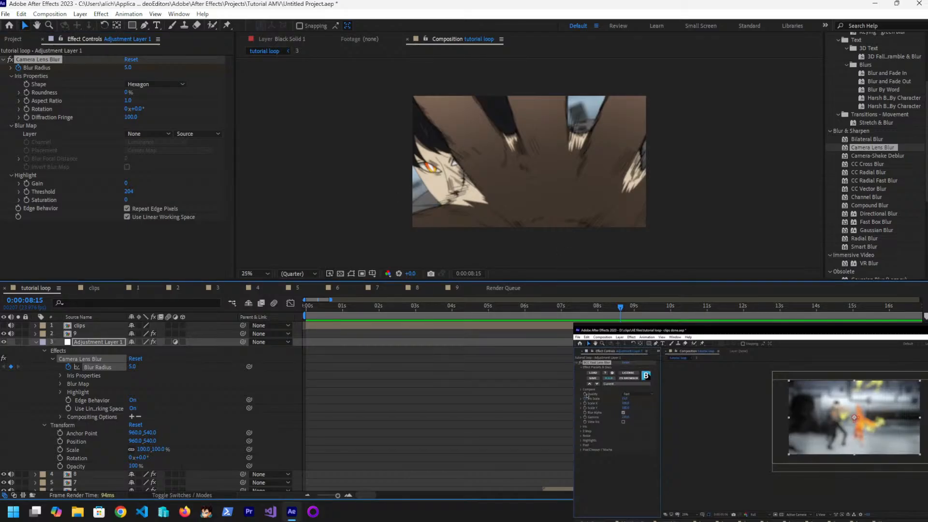
left_click(568, 373)
left_click_drag(619, 314, 593, 317)
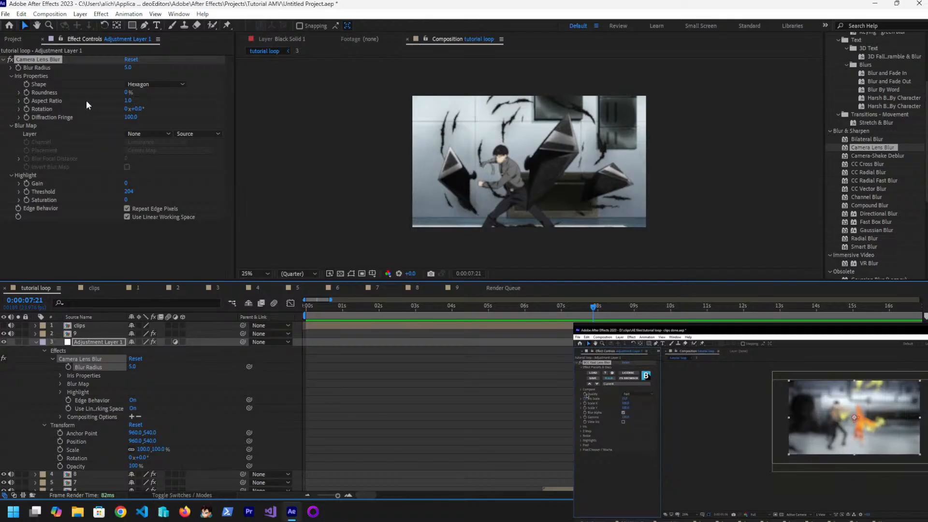
left_click(19, 68)
left_click(128, 67)
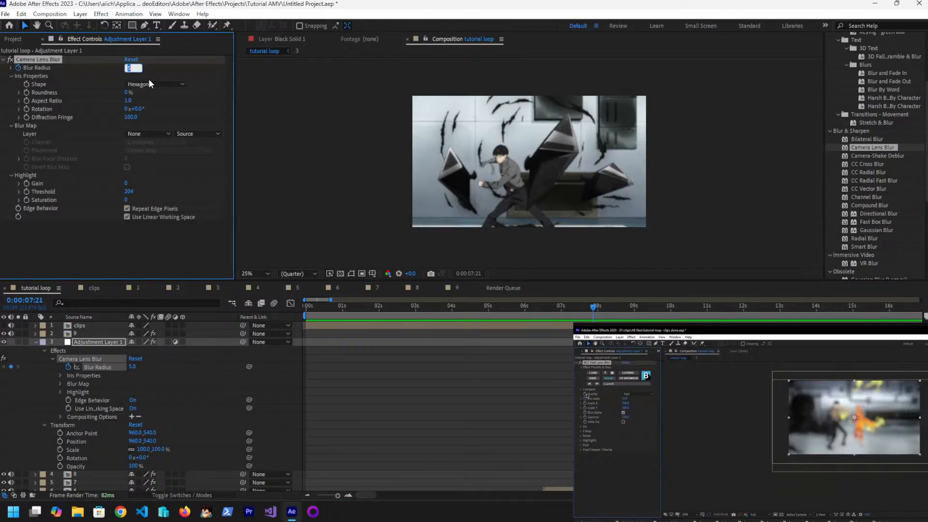
type("0")
key("Return")
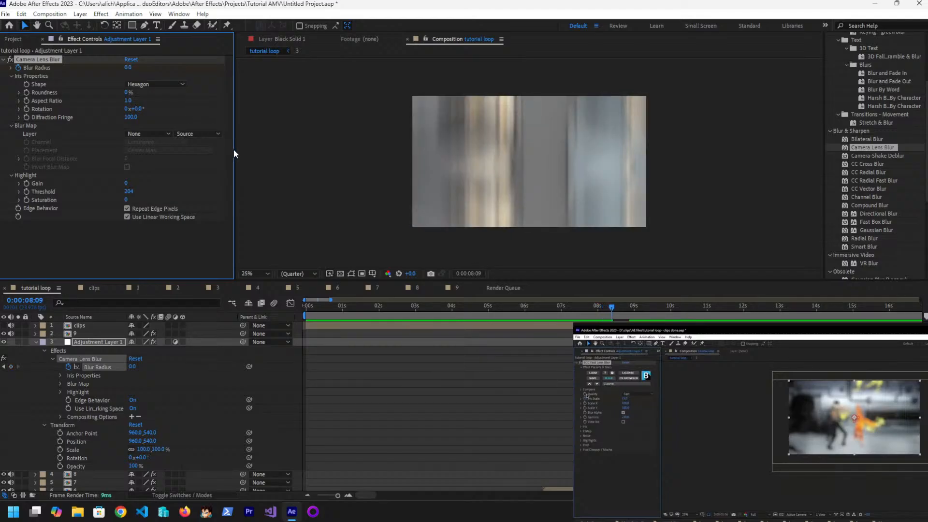
Add a Blur Radius keyframe of 5 on the adjustment layer at 0:00:08:08
key("Page_Up")
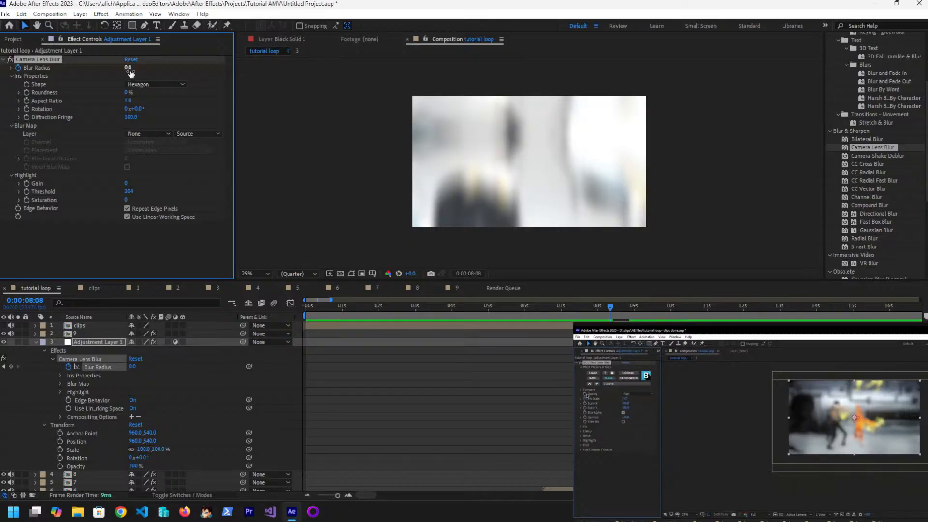
left_click(130, 69)
type("5")
key("Return")
Add a Blur Radius keyframe of 0 on the adjustment layer at 0:00:08:21
key("space")
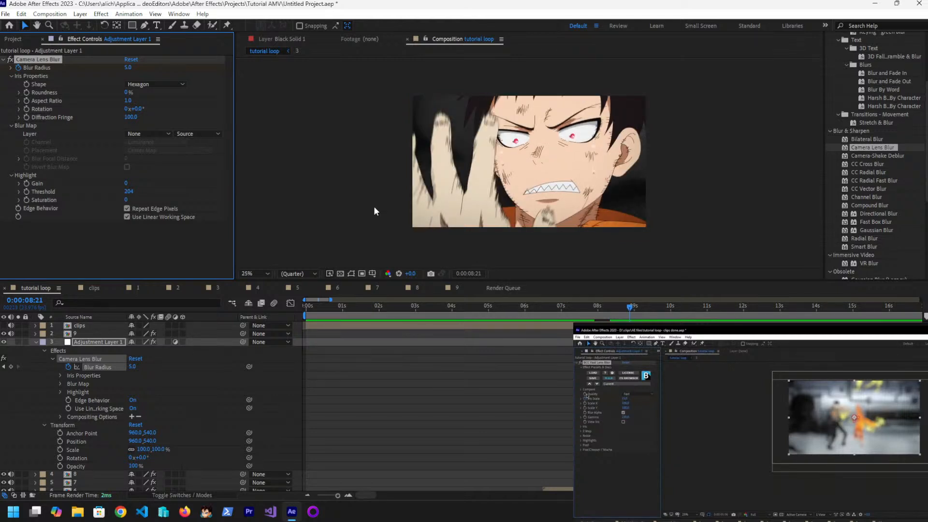
left_click(128, 67)
type("0")
key("Return")
Return to the middle Blur Radius keyframe at 0:00:08:08 and set its value to 10
key("Page_Up")
key("Page_Up")
key("Page_Up")
key("Page_Up")
key("Page_Up")
key("Page_Up")
key("Page_Up")
key("Page_Up")
key("Page_Up")
key("Page_Up")
key("Page_Up")
key("Page_Up")
key("Page_Up")
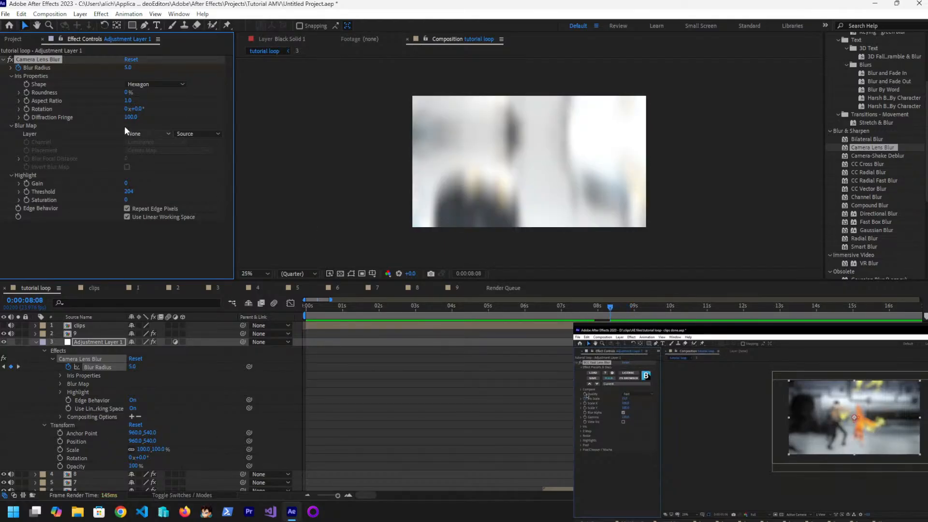
left_click(128, 68)
type("10")
key("Return")
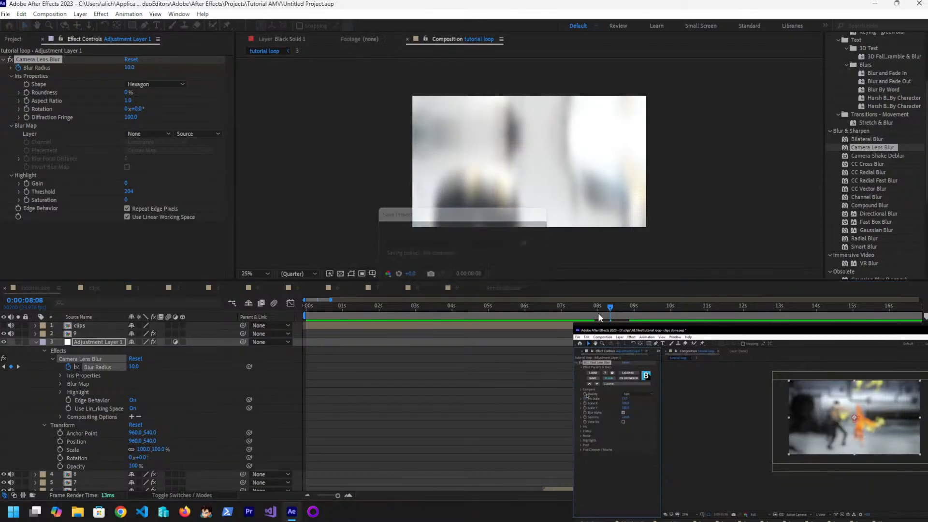
Play back the adjustment layer's blur transition, starting before its first keyframe
left_click_drag(598, 312, 582, 310)
key("space")
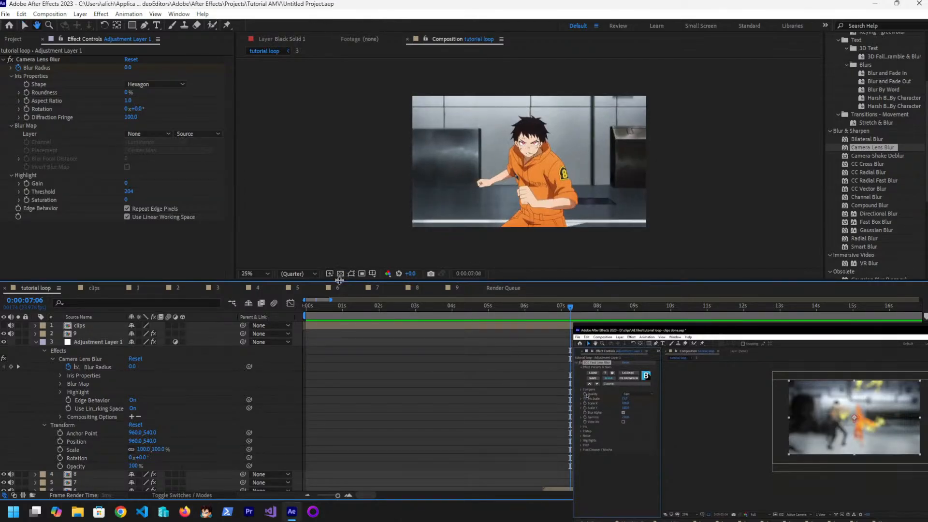
key("space")
left_click(97, 367)
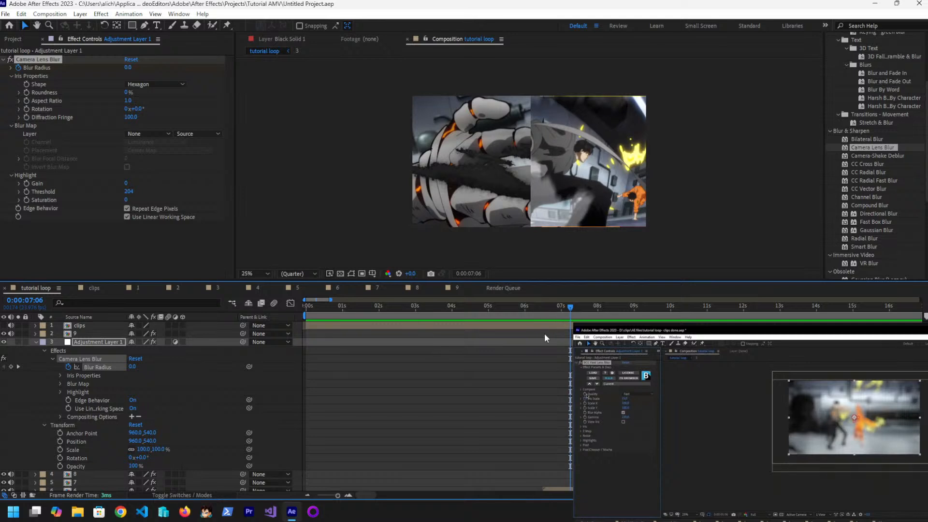
key("ctrl+Down")
key("ctrl+Up")
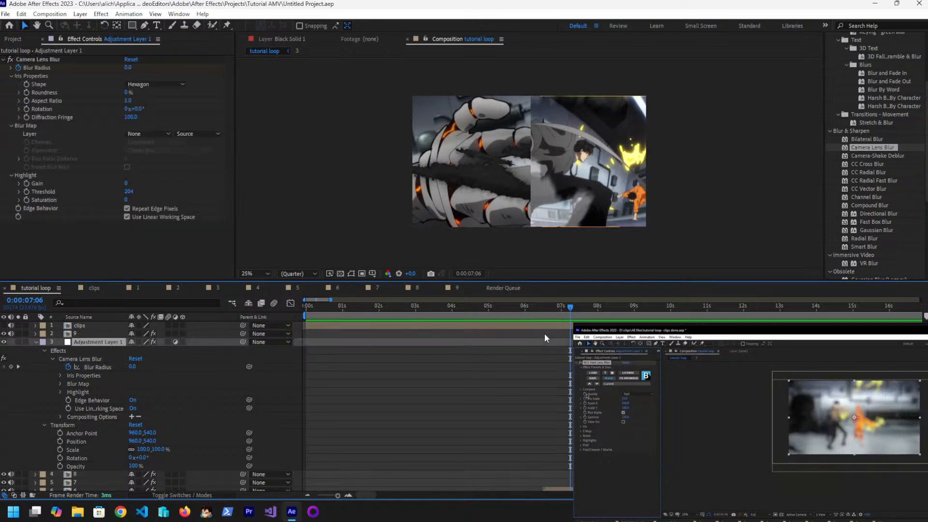
key("Page_Down")
key("Page_Down")
key("shift+Right")
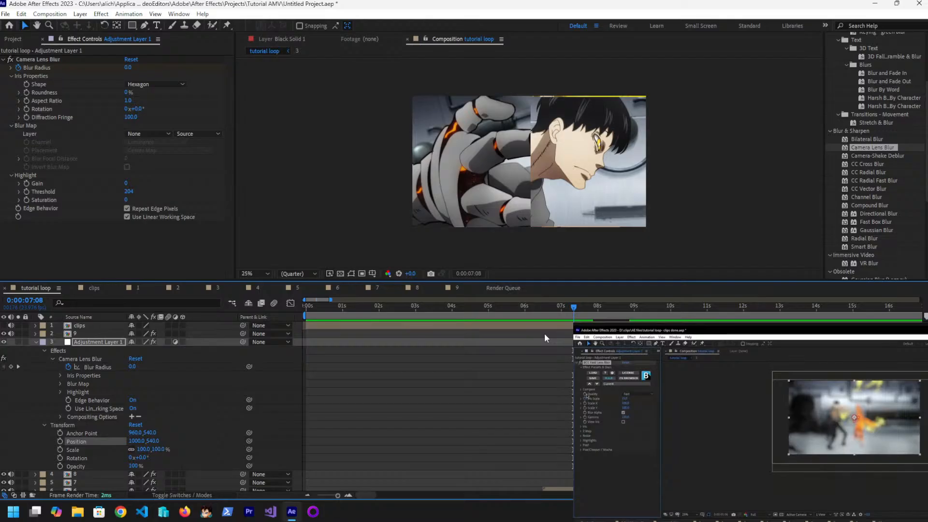
key("ctrl+z")
Set the adjustment layer's Blur Radius keyframe at 0:00:08:08 to 20
key("Page_Down")
key("Page_Down")
key("Page_Down")
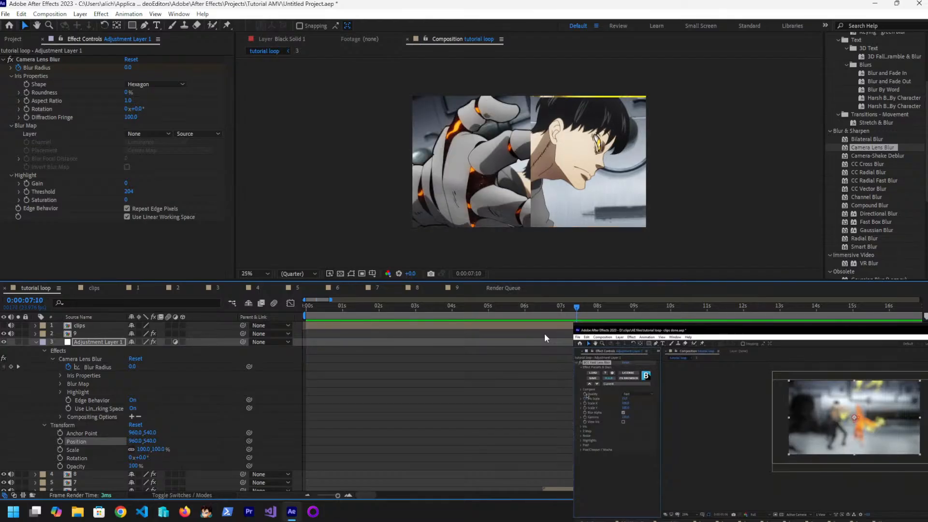
key("space")
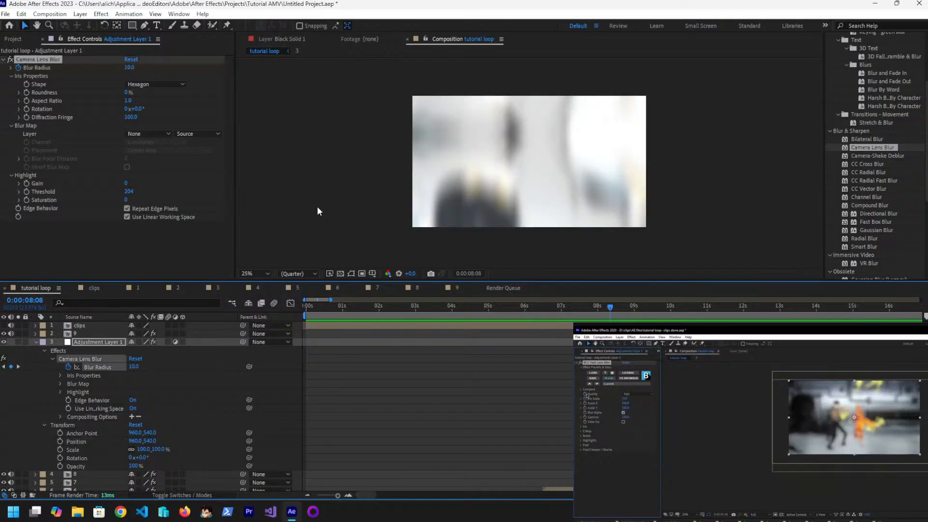
left_click(129, 68)
type("28")
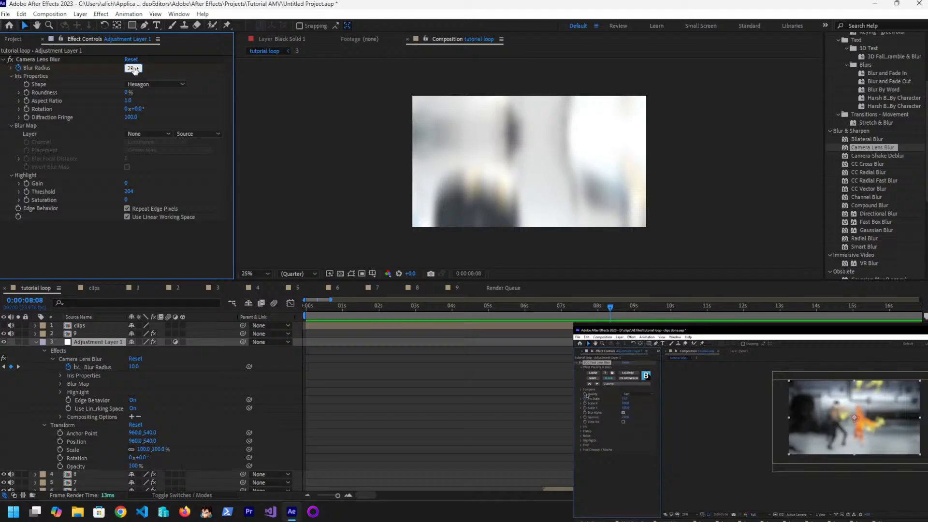
key("Return")
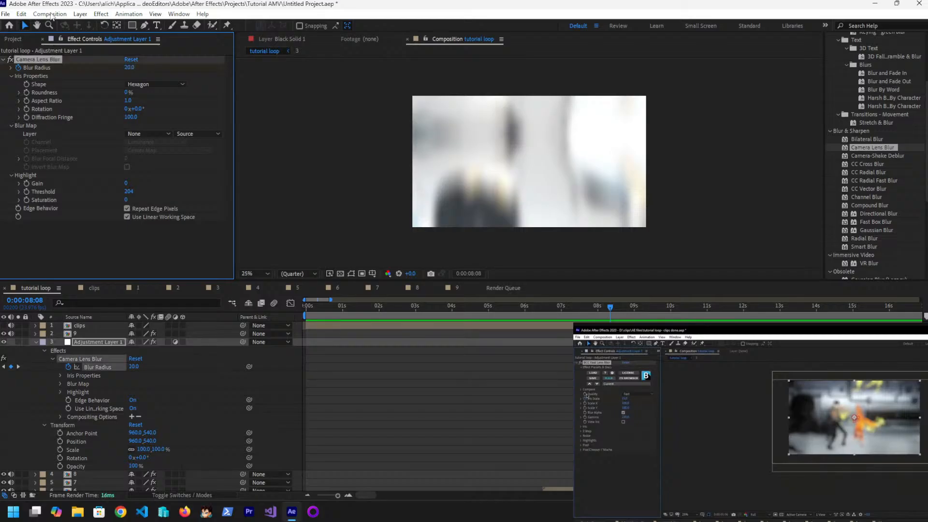
Open the Blur Radius graph view, save the project and close the graph view again
left_click(290, 303)
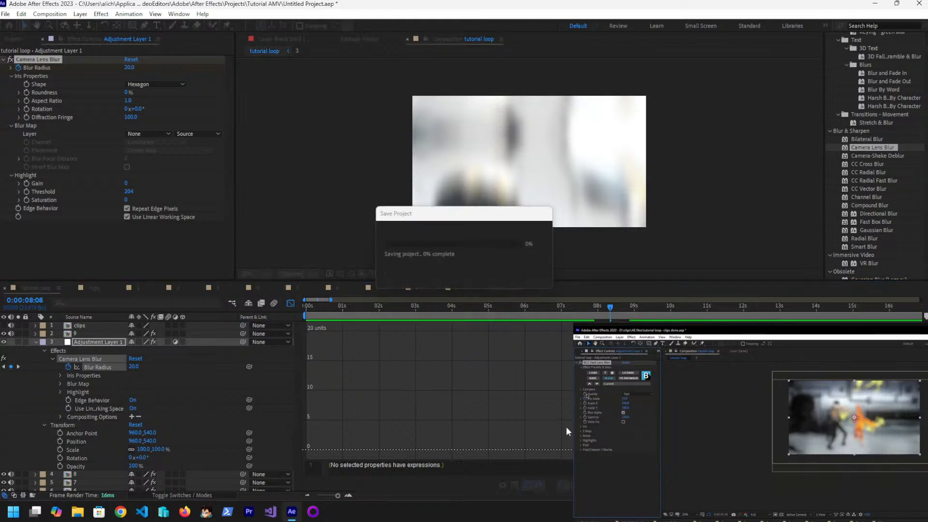
left_click(290, 303)
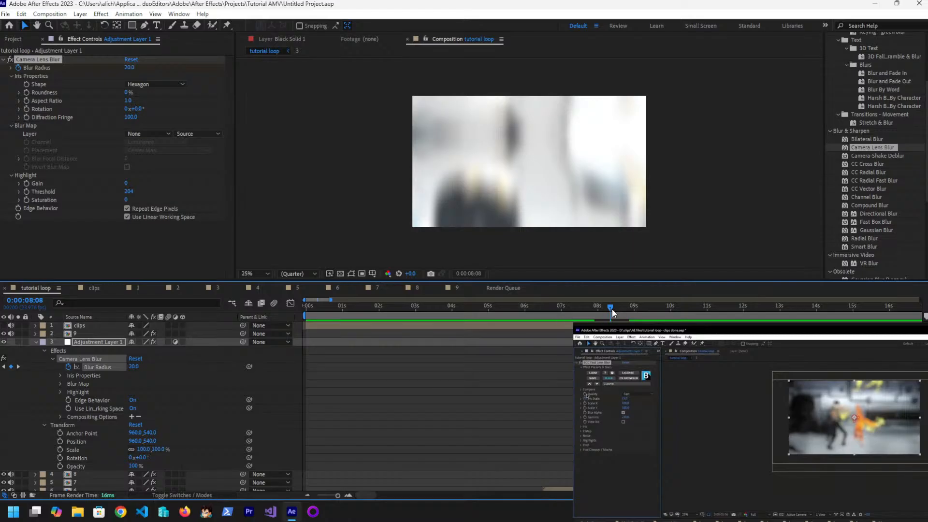
Deselect everything and play back the blur transition twice, starting from 0:00:07:11 and from 0:00:07:08
left_click_drag(611, 307, 579, 318)
key("ctrl+shift+a")
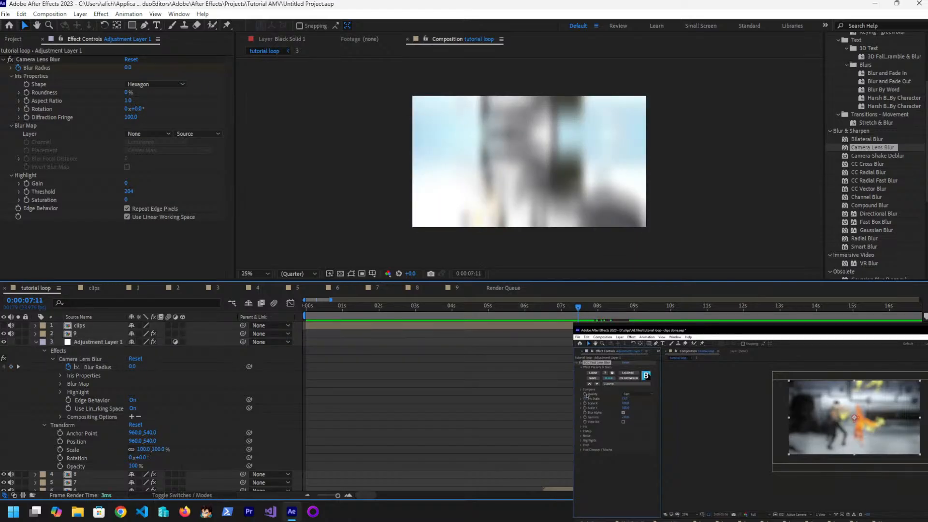
key("space")
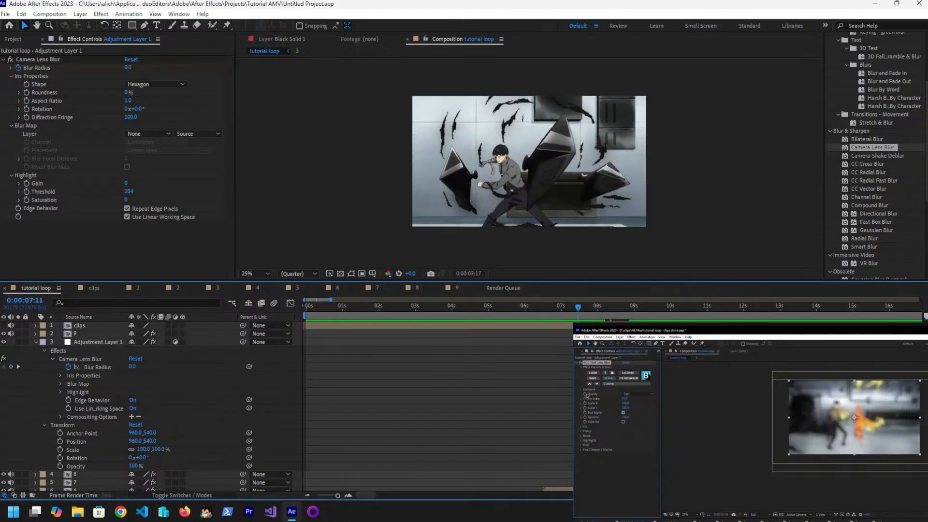
left_click(574, 309)
key("space")
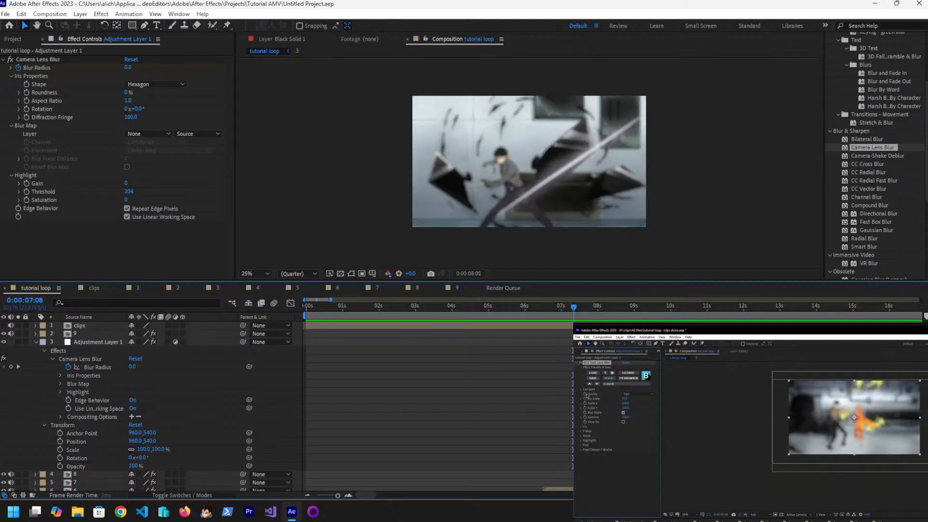
key("space")
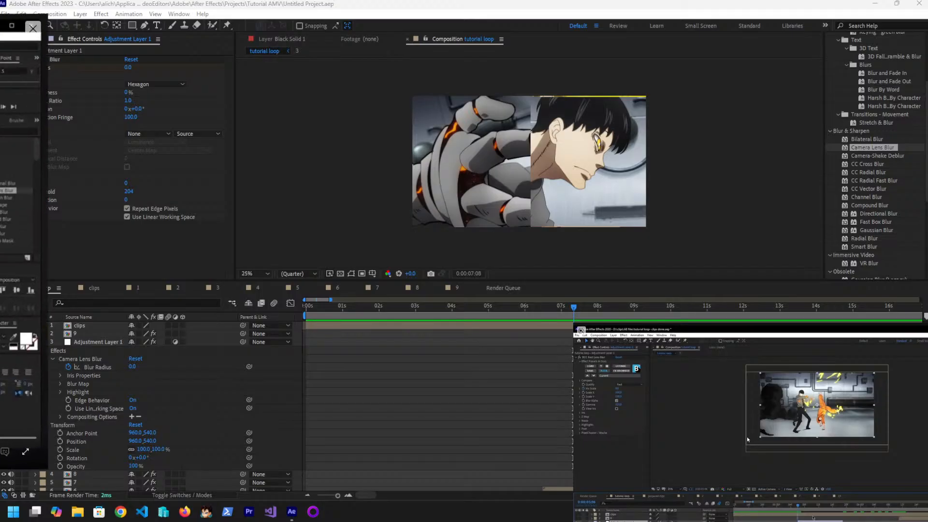
Move the floating reference video into view to study its blur transition, and return to the After Effects composition at 0:00:06:08
left_click_drag(0, 226, 497, 273)
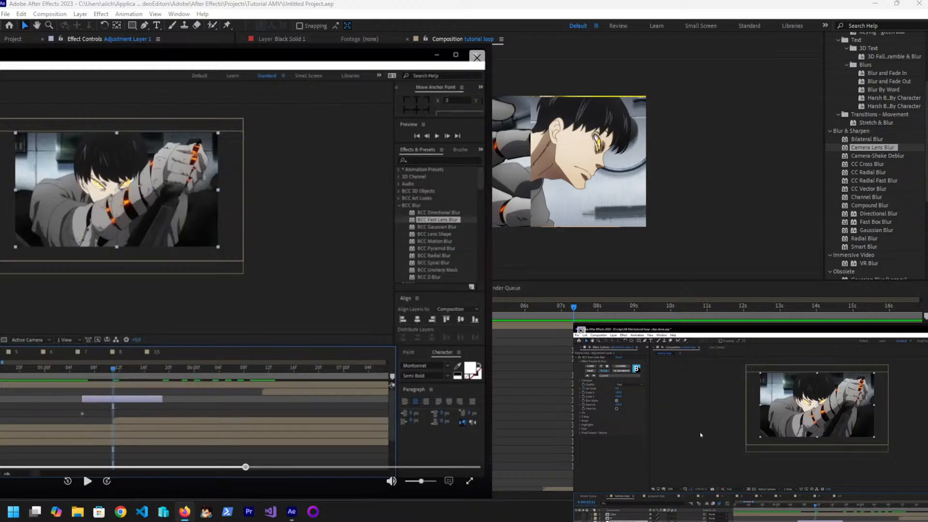
left_click(560, 305)
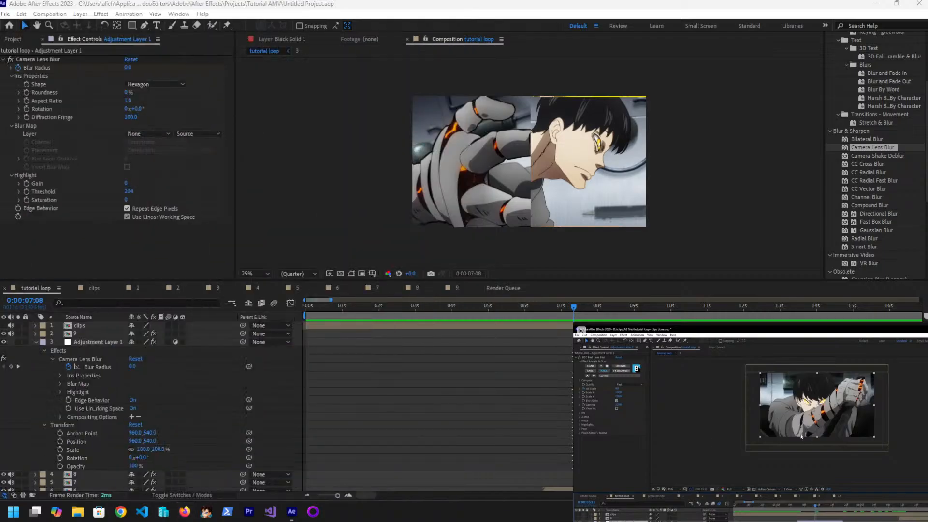
left_click_drag(553, 308, 537, 309)
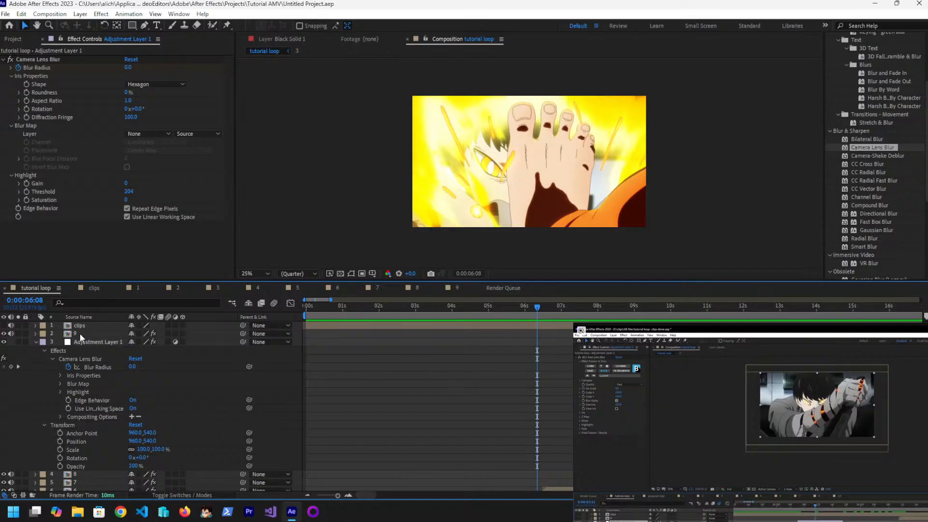
Collapse the properties of all layers, move to the start of the composition and clear the layer selection
key("ctrl+a")
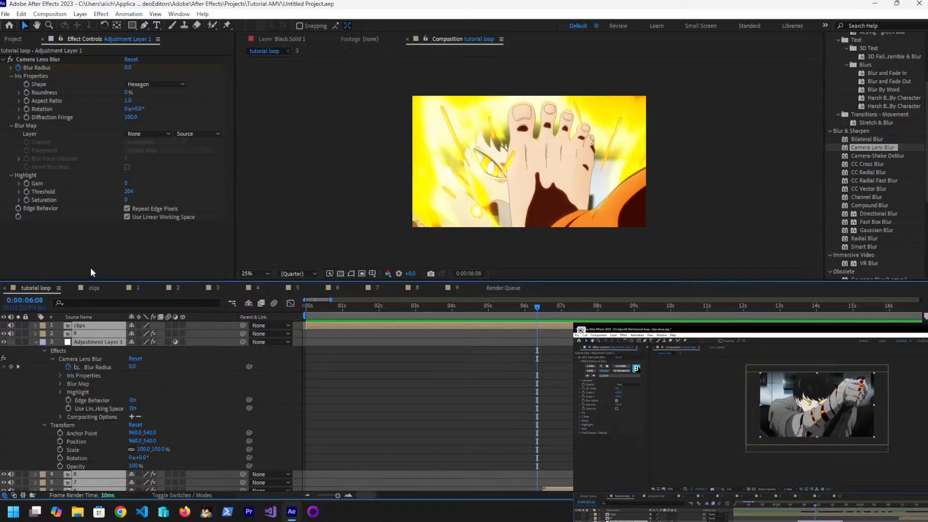
key("u")
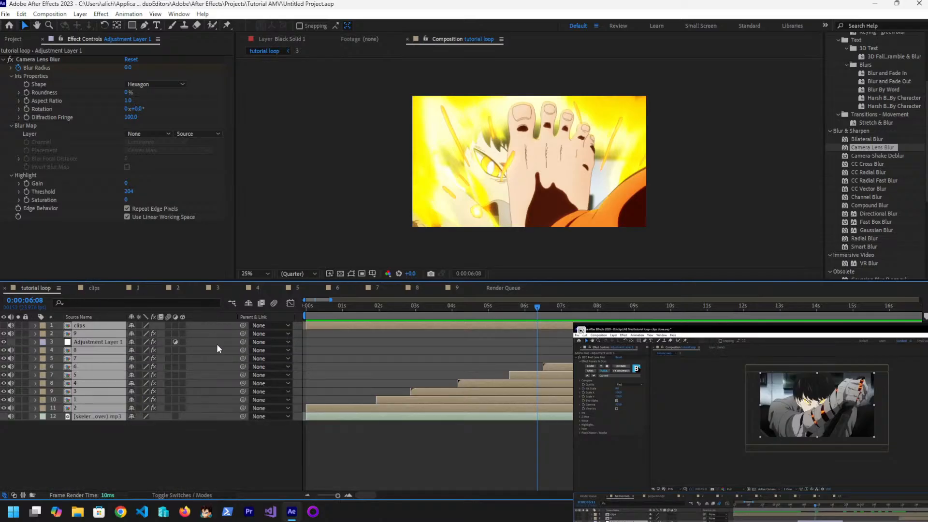
key("Home")
left_click(324, 401)
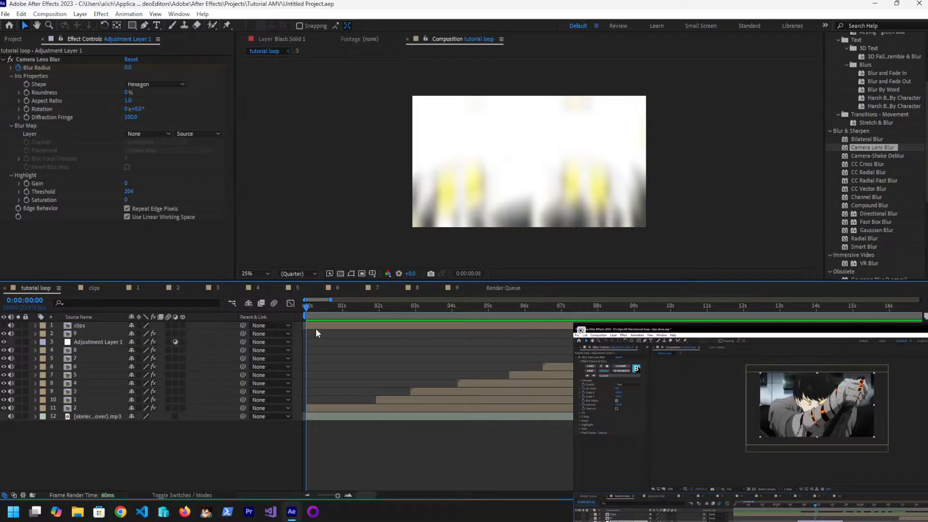
Step around the first frames and play back the edit from the start of the composition
key("Page_Down")
key("Page_Up")
key("Page_Up")
key("Page_Up")
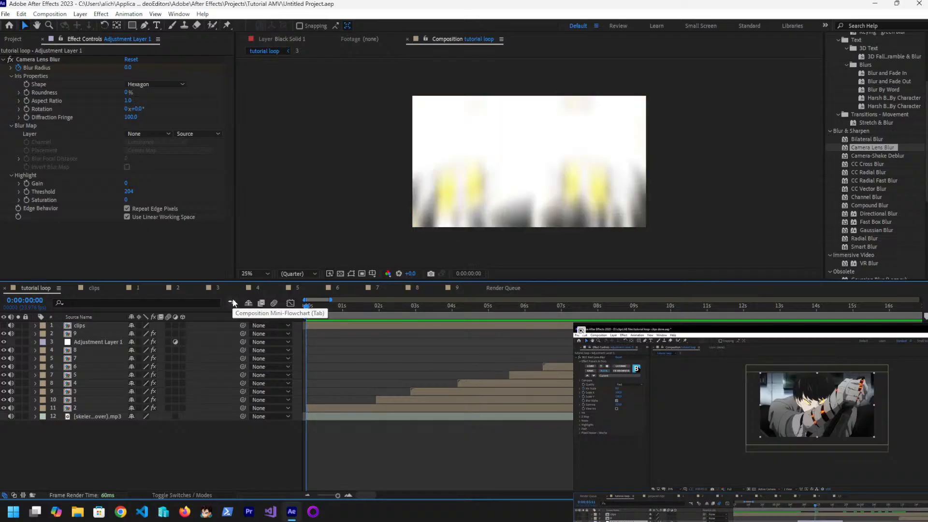
key("Page_Down")
key("Page_Down")
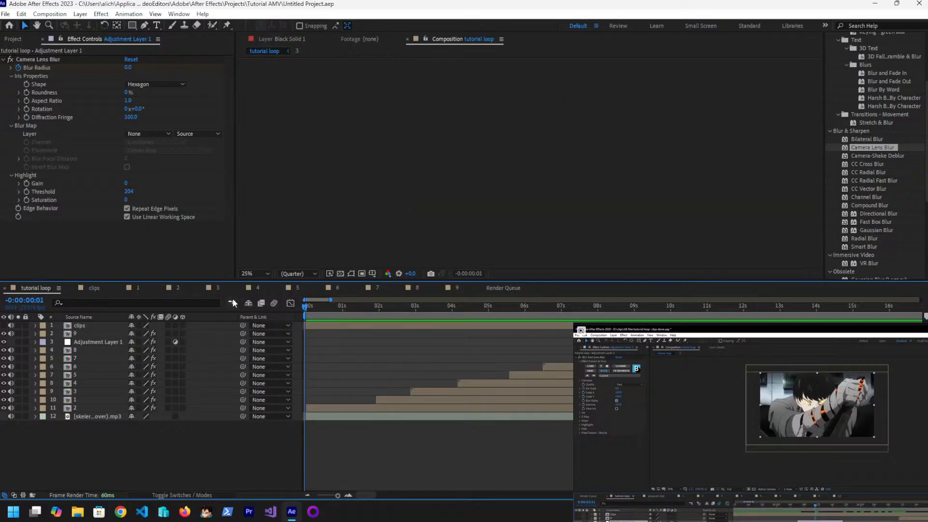
key("space")
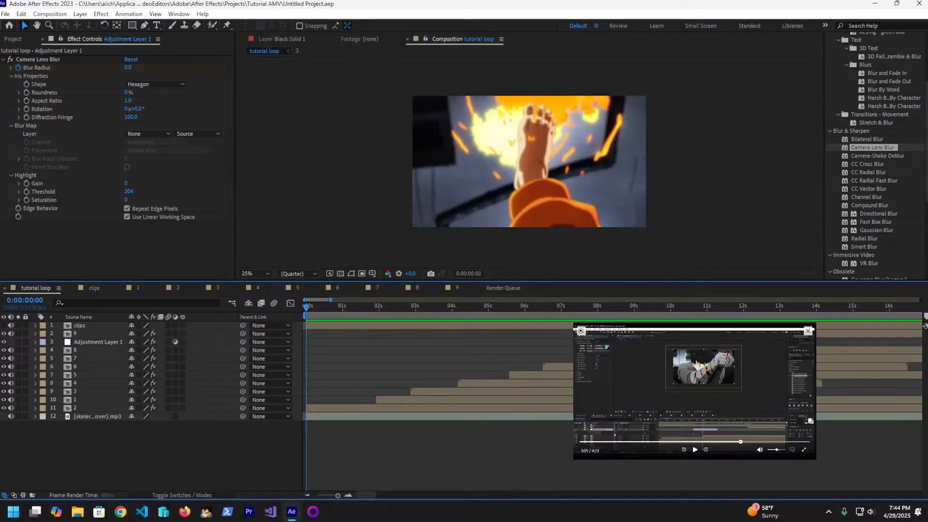
key("space")
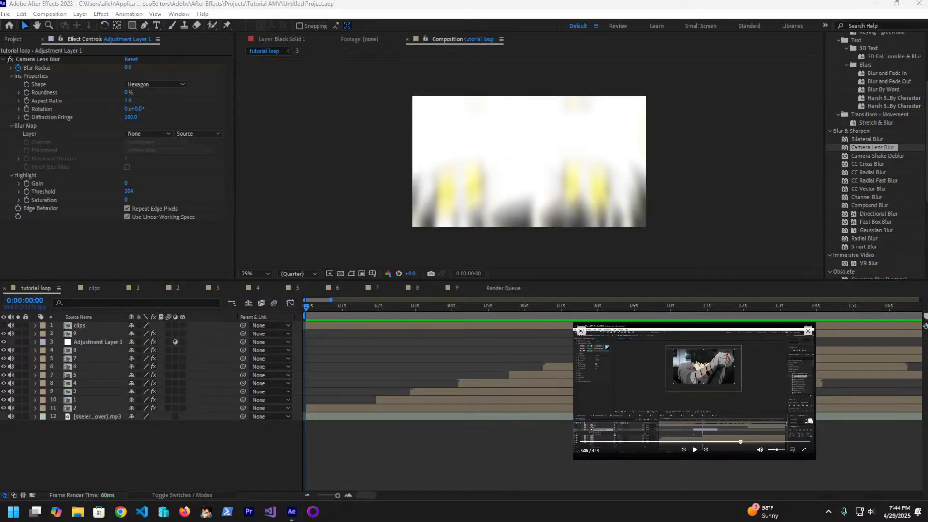